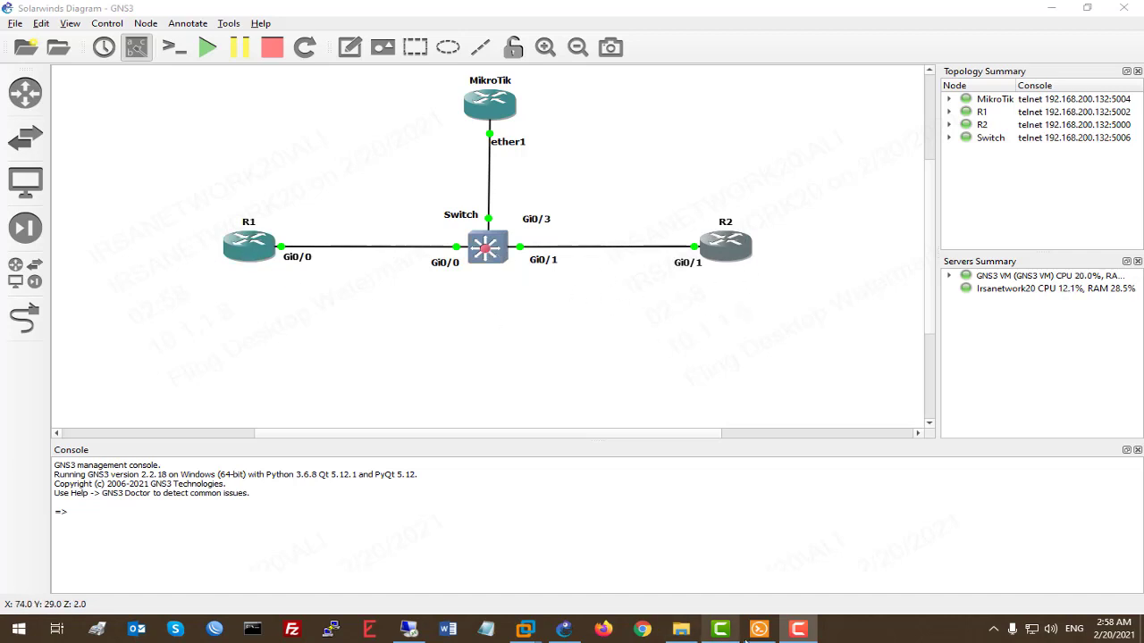
Step: Save router R2's running configuration with wr, then close its console
{"action": "left_click", "coordinate": [759, 629]}
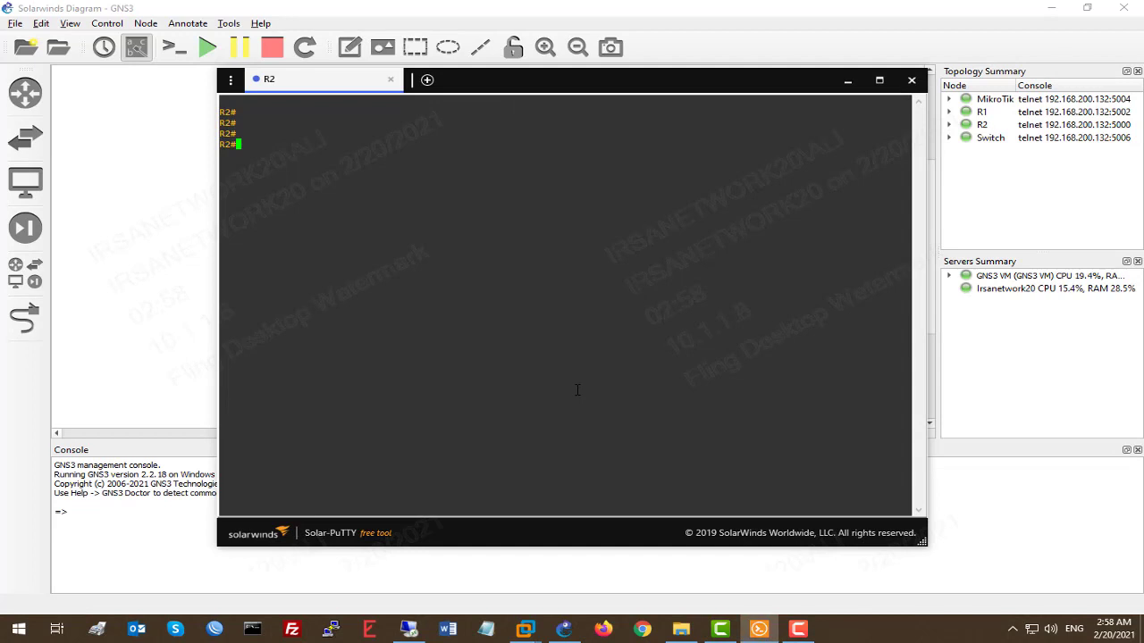
{"action": "type", "text": "wr"}
{"action": "key", "text": "Return"}
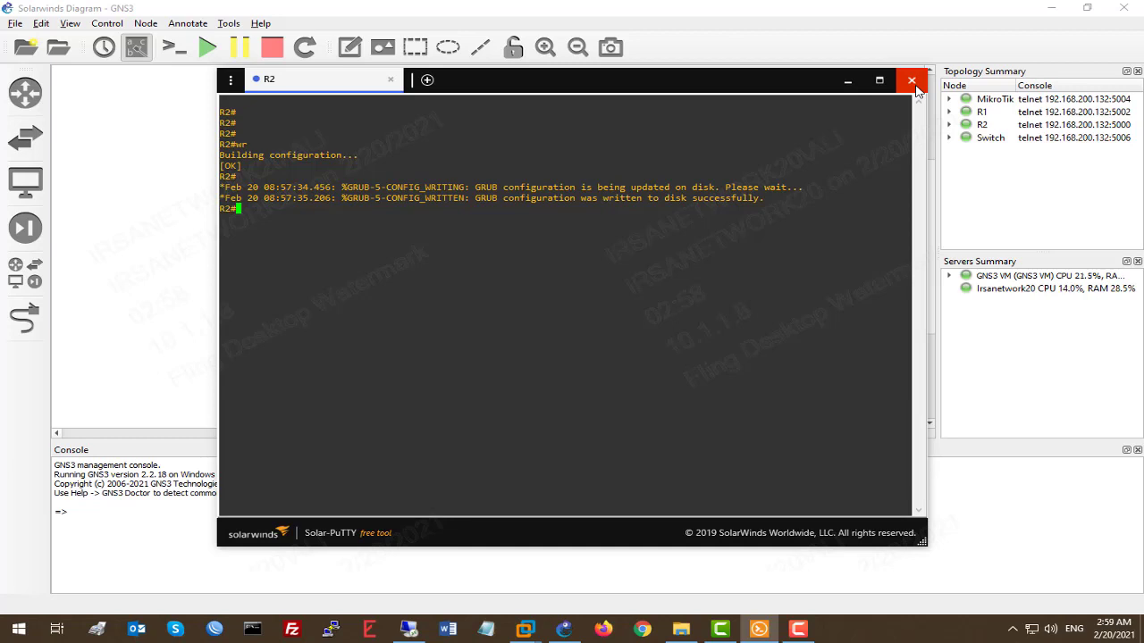
{"action": "left_click", "coordinate": [911, 80]}
Step: Quit GNS3, confirming the exit
{"action": "left_click", "coordinate": [15, 23]}
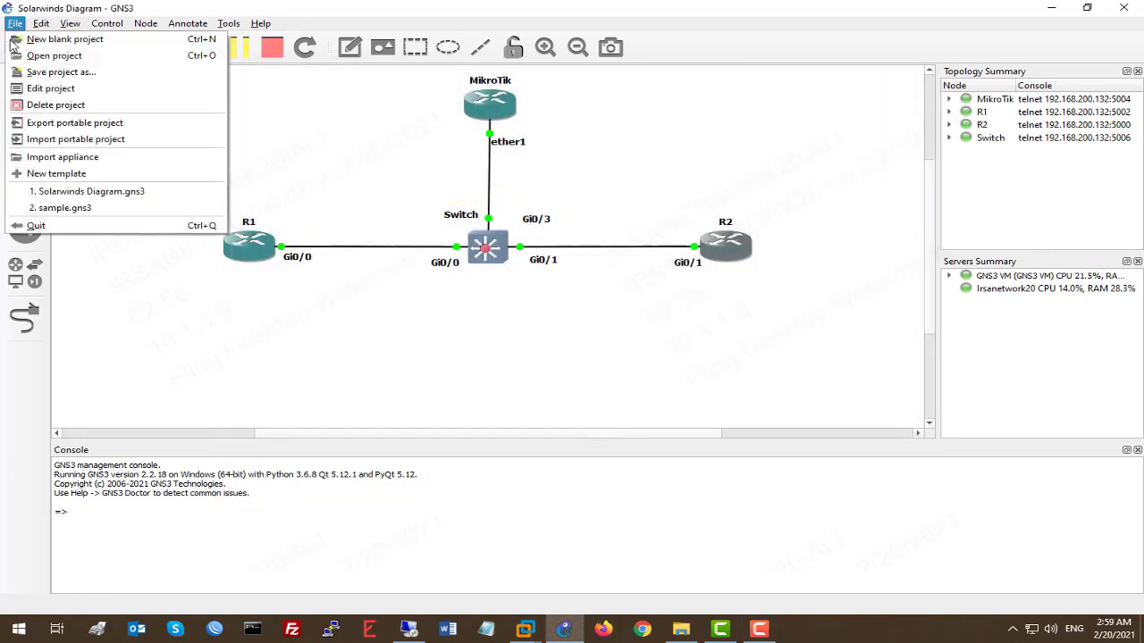
{"action": "left_click", "coordinate": [49, 229]}
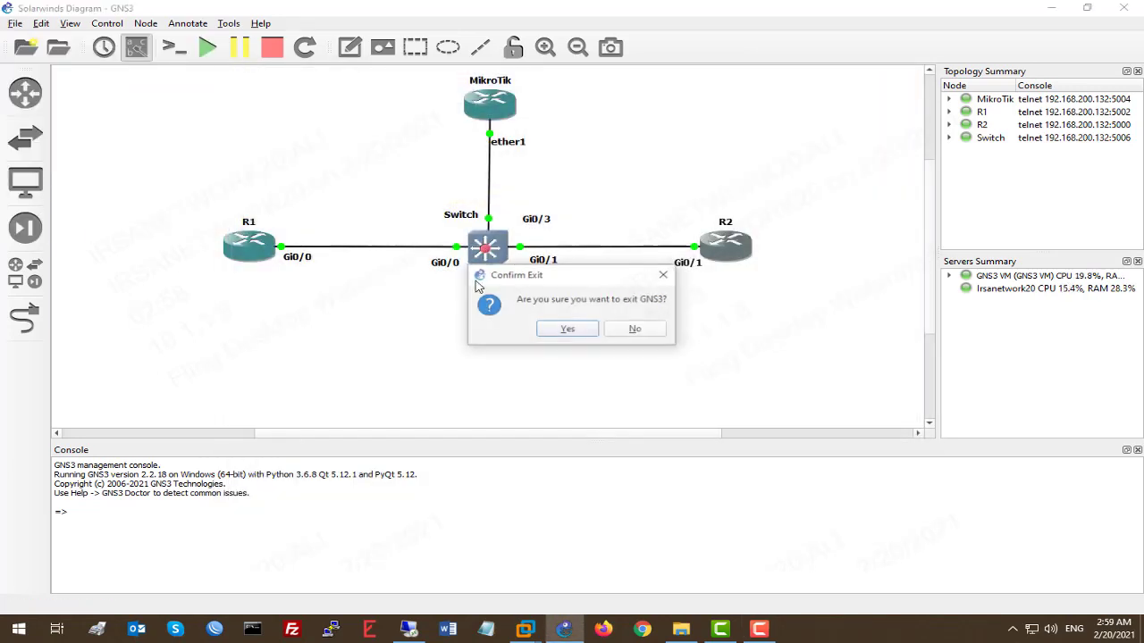
{"action": "left_click", "coordinate": [568, 329]}
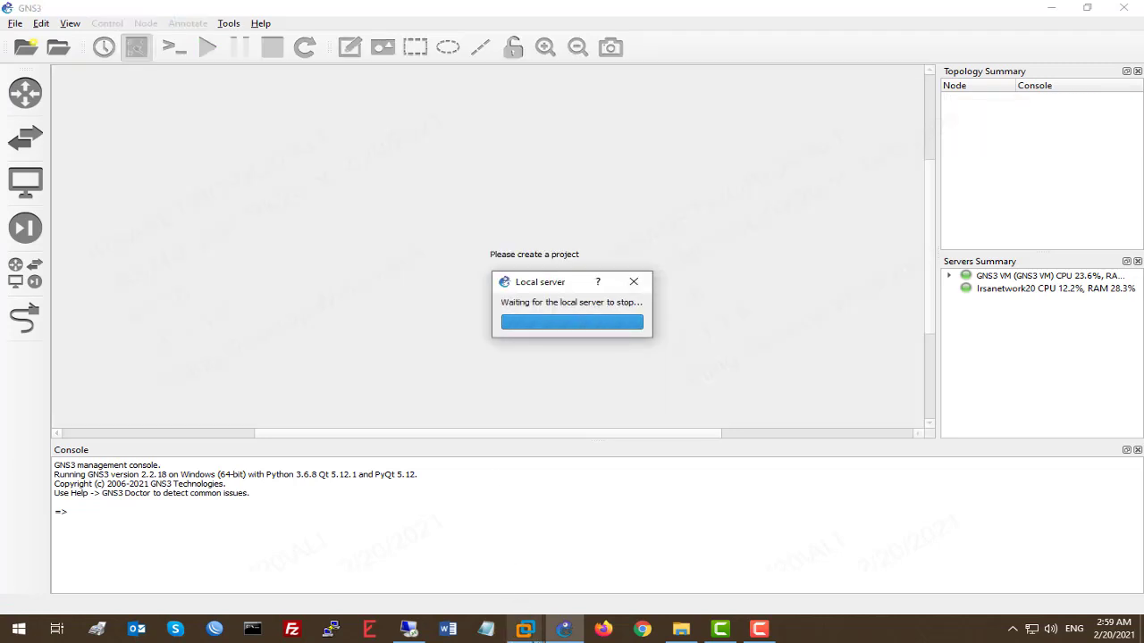
{"action": "left_click", "coordinate": [525, 629]}
Step: Bring VMware Workstation forward, maximize it, and launch the New Virtual Machine Wizard
{"action": "left_click", "coordinate": [454, 537]}
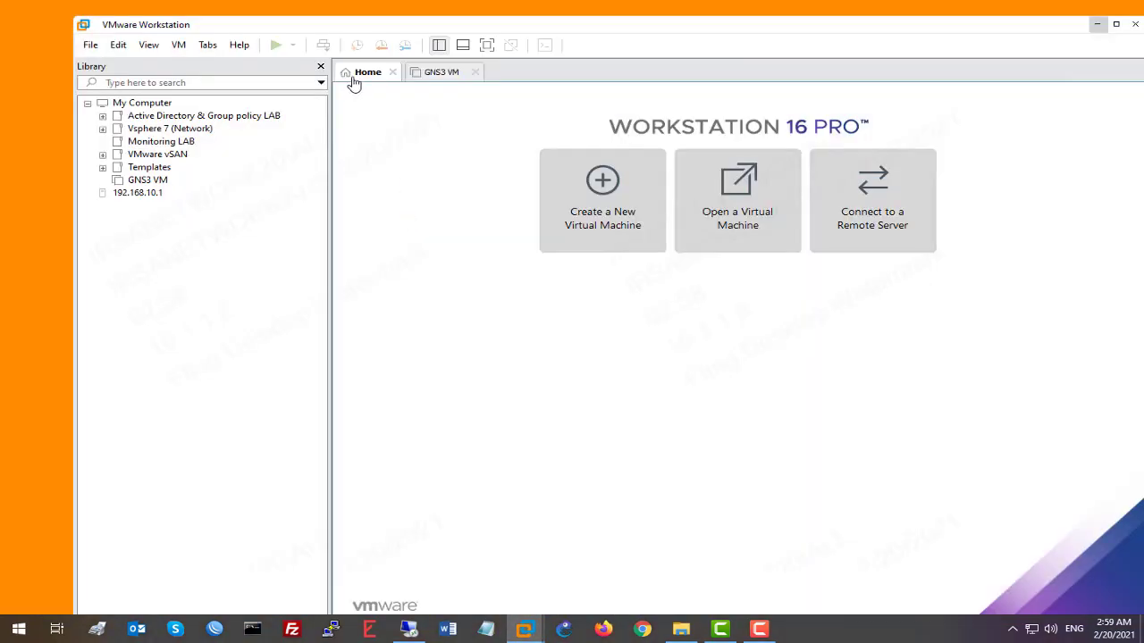
{"action": "left_click", "coordinate": [1116, 24]}
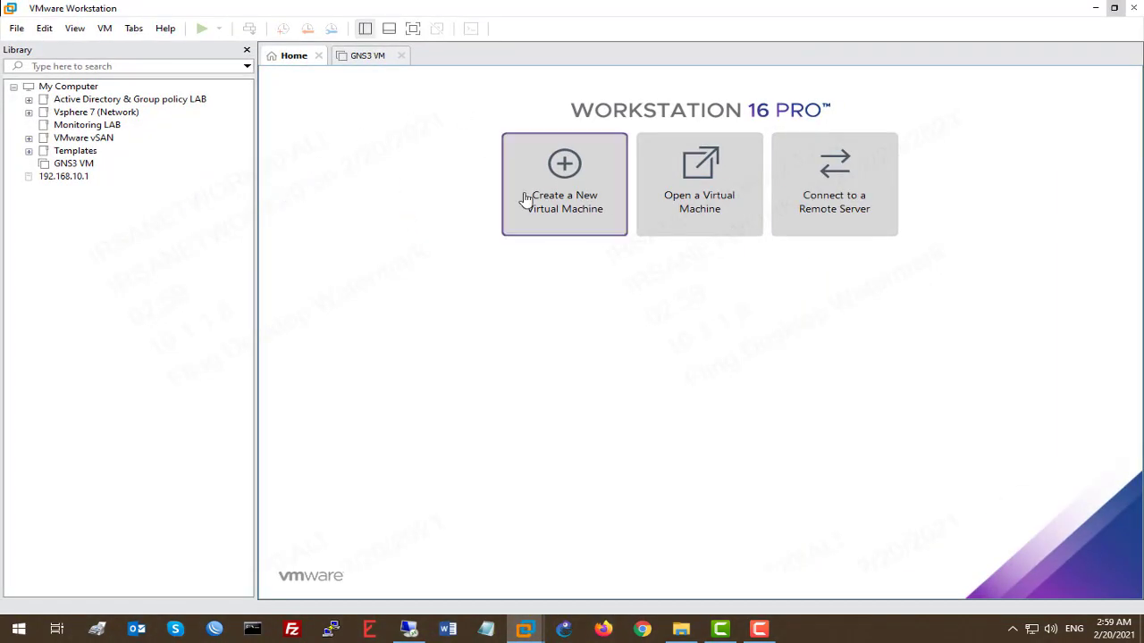
{"action": "left_click", "coordinate": [553, 216]}
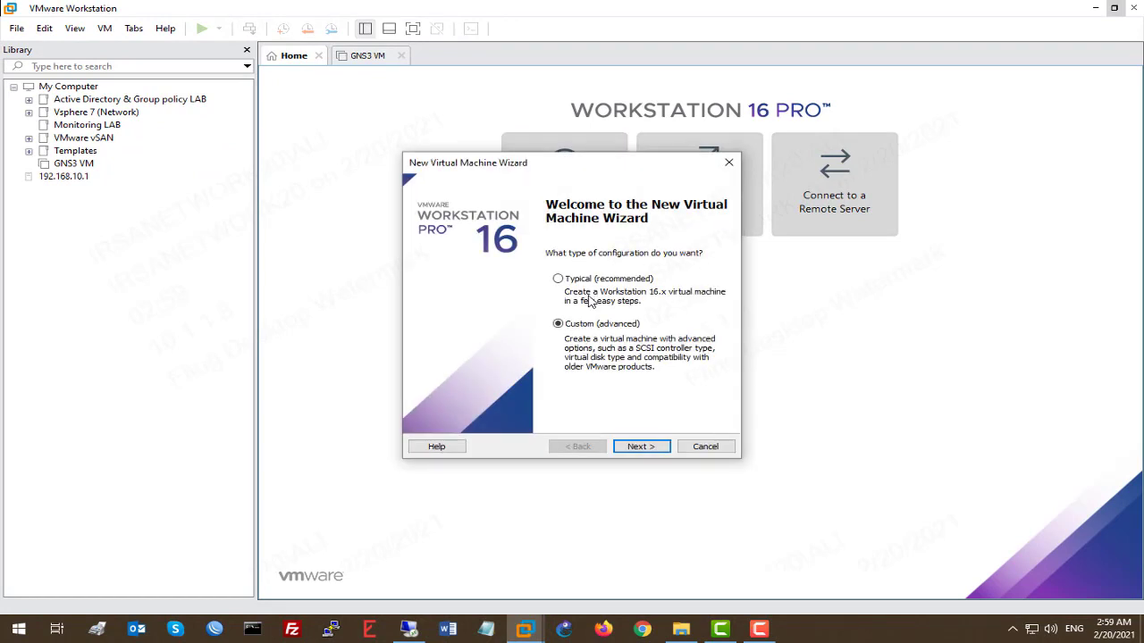
Step: Choose Custom configuration and keep Workstation 16.x hardware compatibility
{"action": "left_click", "coordinate": [639, 447]}
{"action": "left_click", "coordinate": [589, 452]}
{"action": "left_click", "coordinate": [649, 447]}
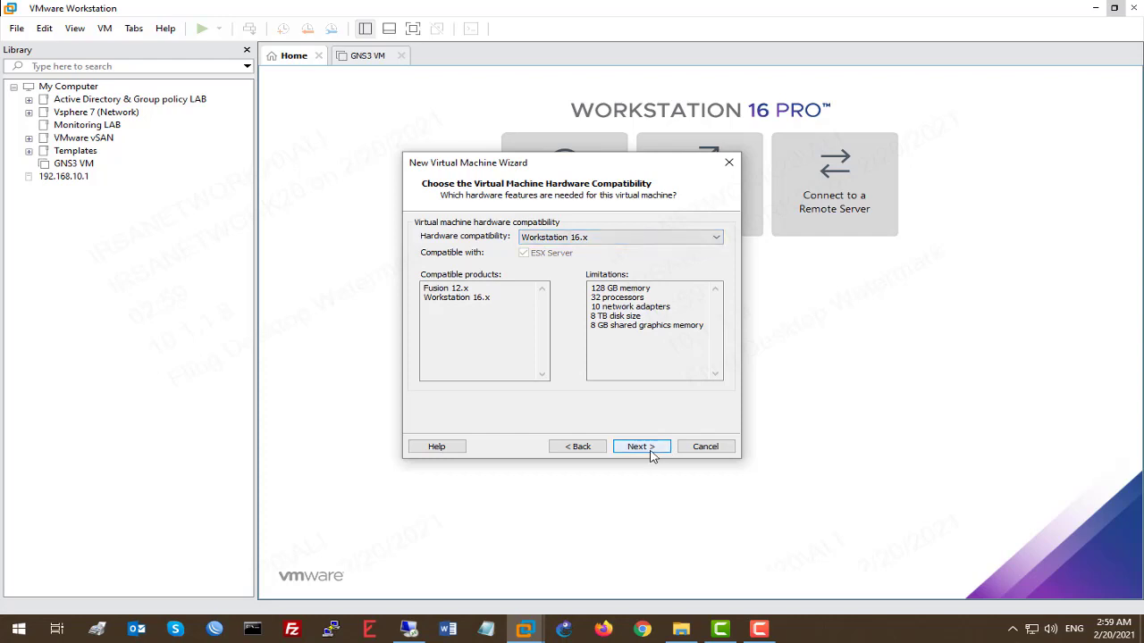
{"action": "left_click", "coordinate": [640, 238]}
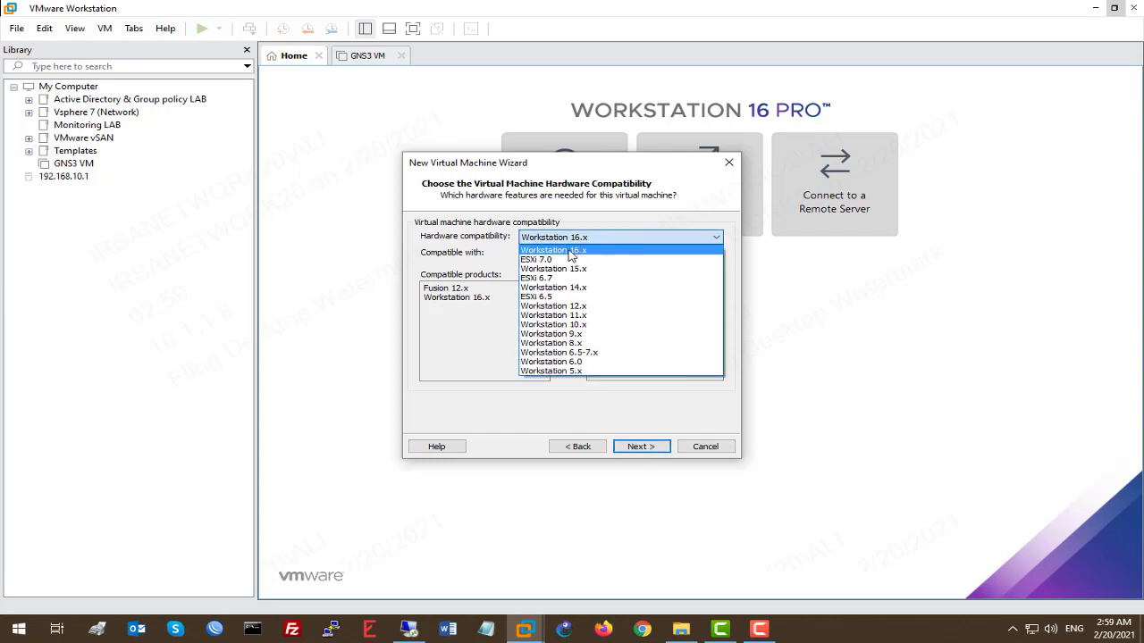
{"action": "left_click", "coordinate": [669, 187]}
{"action": "left_click", "coordinate": [656, 447]}
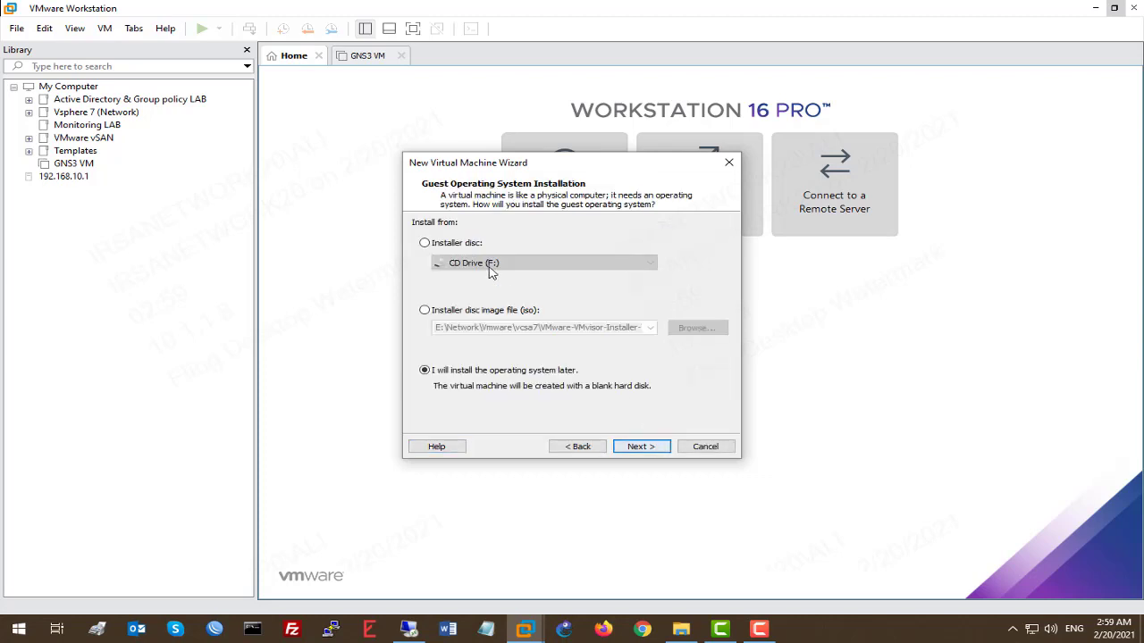
Step: Use the VMware-VMvisor-Installer-7.0U1c ISO as the installer disc, detected as VMware ESXi 7
{"action": "left_click", "coordinate": [476, 311]}
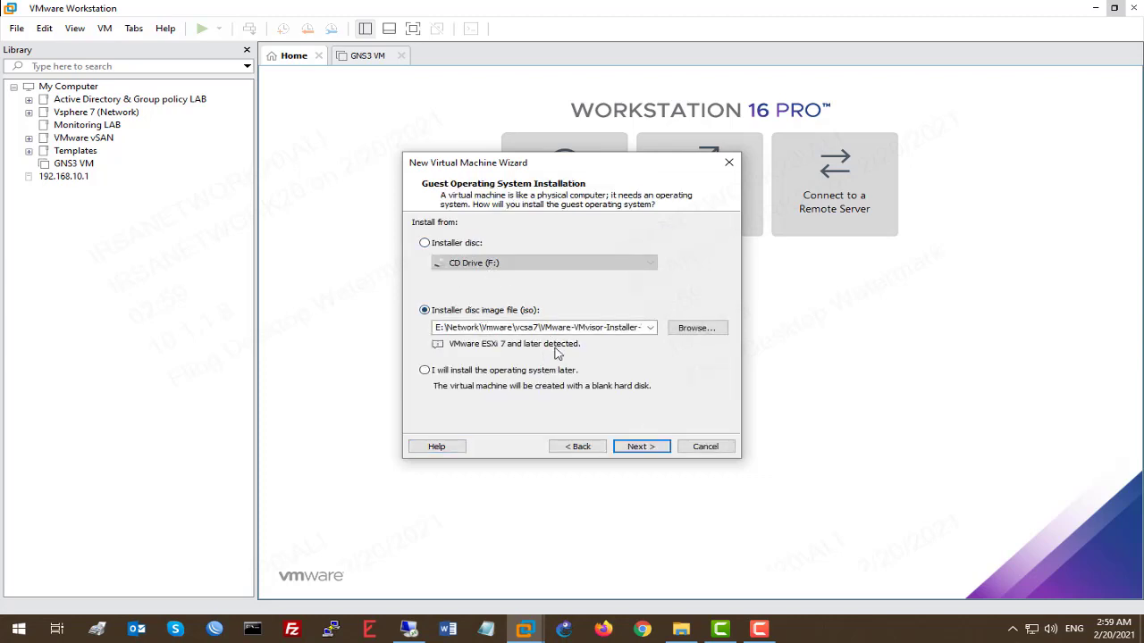
{"action": "double_click", "coordinate": [506, 328]}
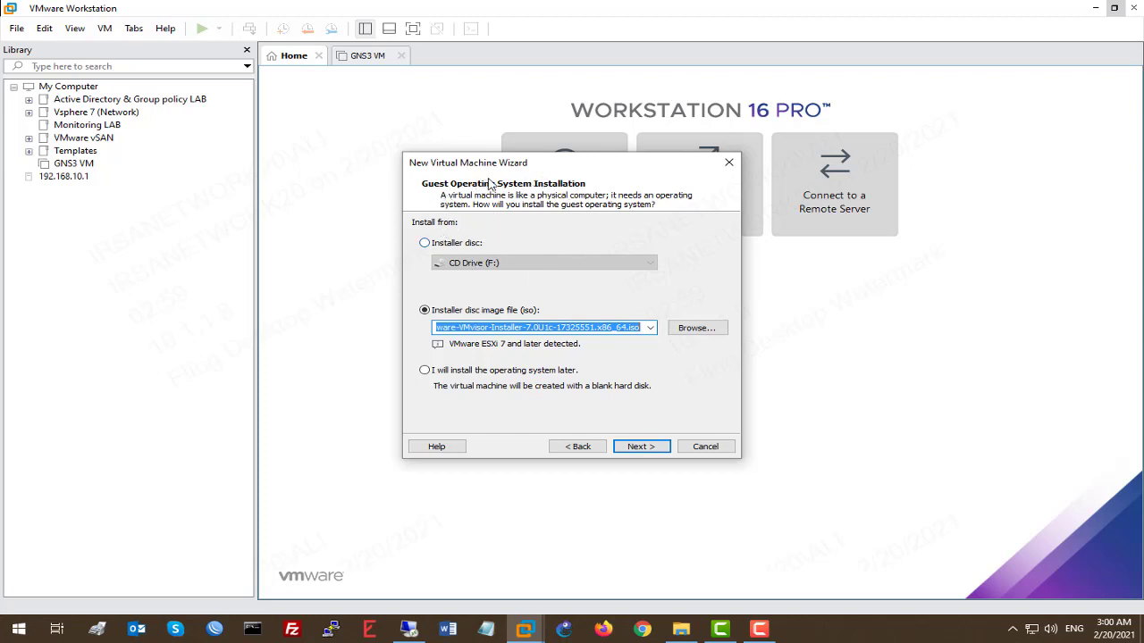
{"action": "left_click", "coordinate": [642, 447]}
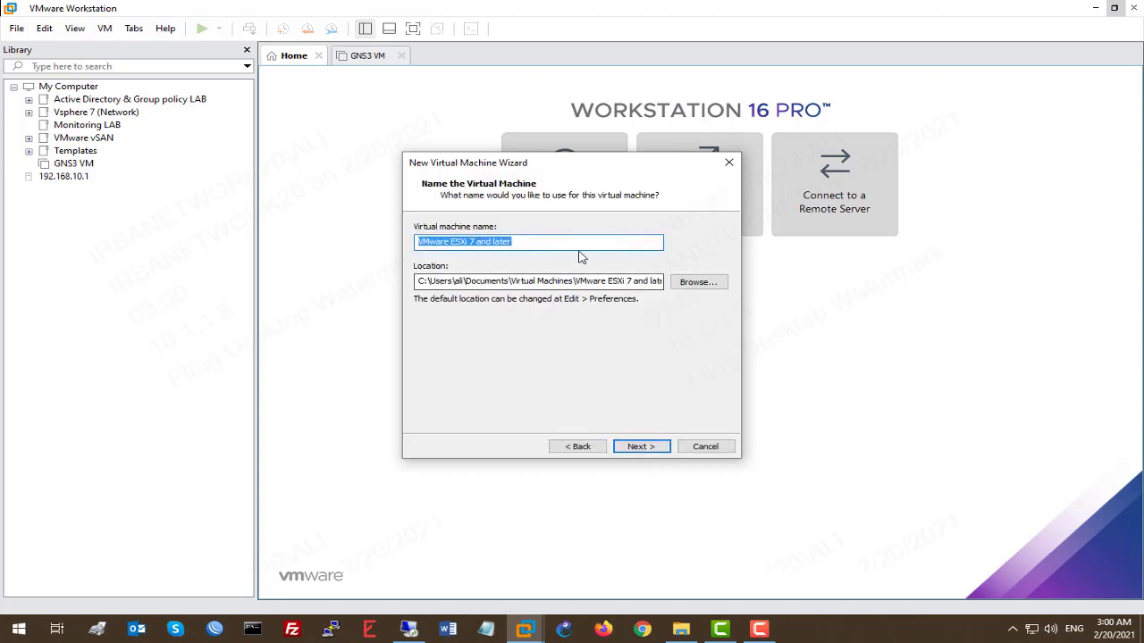
Step: Name the VM 'windows server' and store it in a new folder on SSD (D:)
{"action": "type", "text": "windows server"}
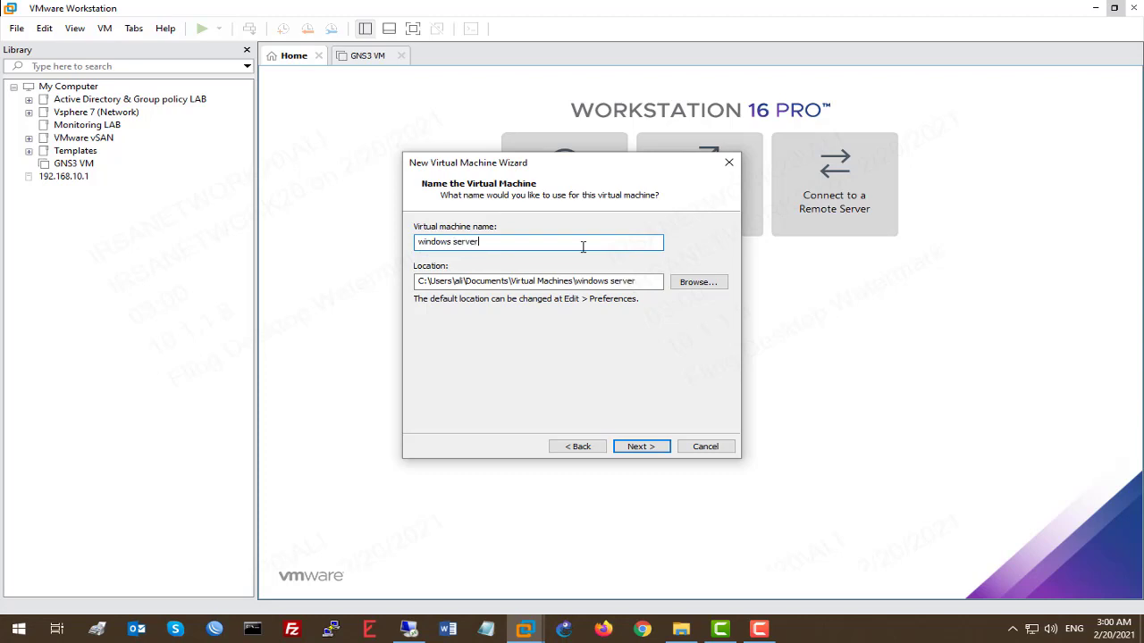
{"action": "left_click", "coordinate": [698, 282]}
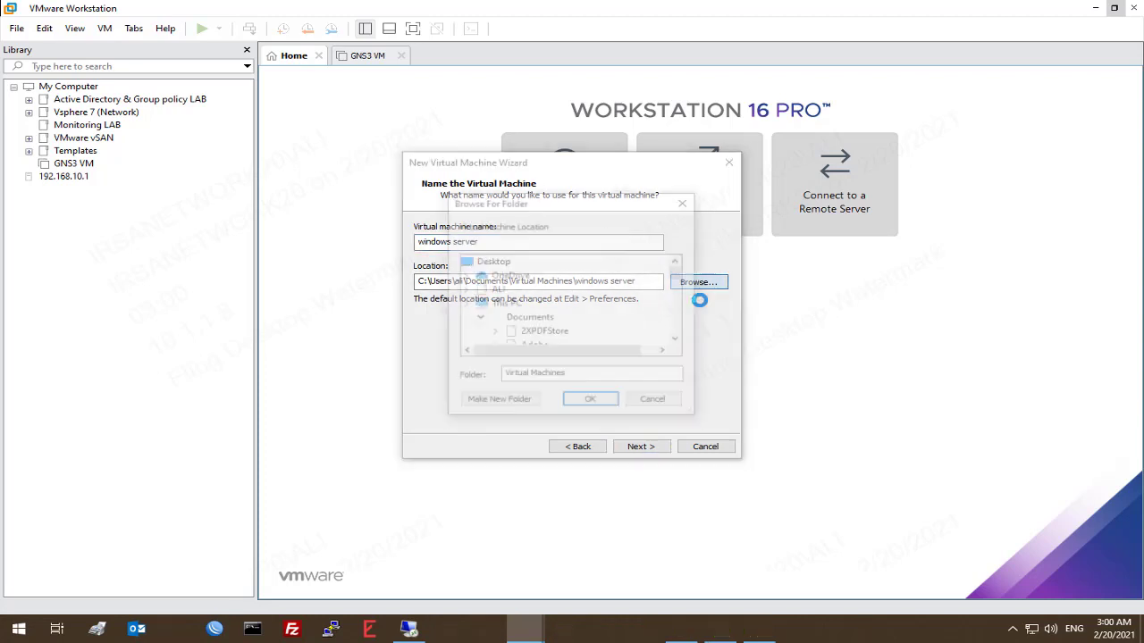
{"action": "scroll", "coordinate": [598, 282], "scroll_direction": "down", "scroll_amount": 5}
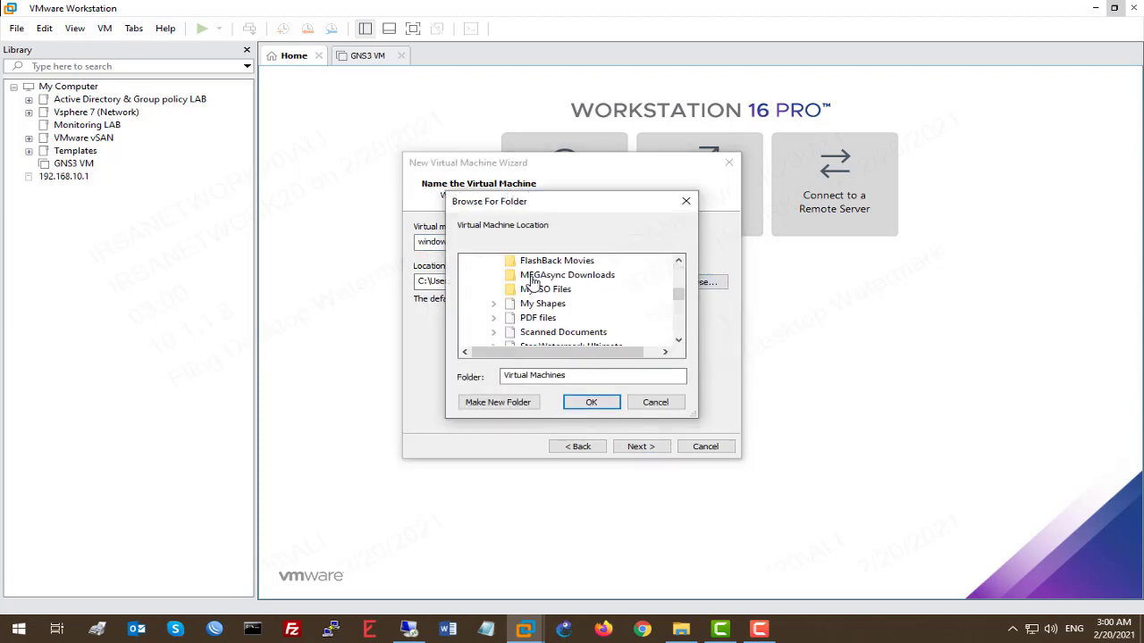
{"action": "scroll", "coordinate": [598, 281], "scroll_direction": "down", "scroll_amount": 5}
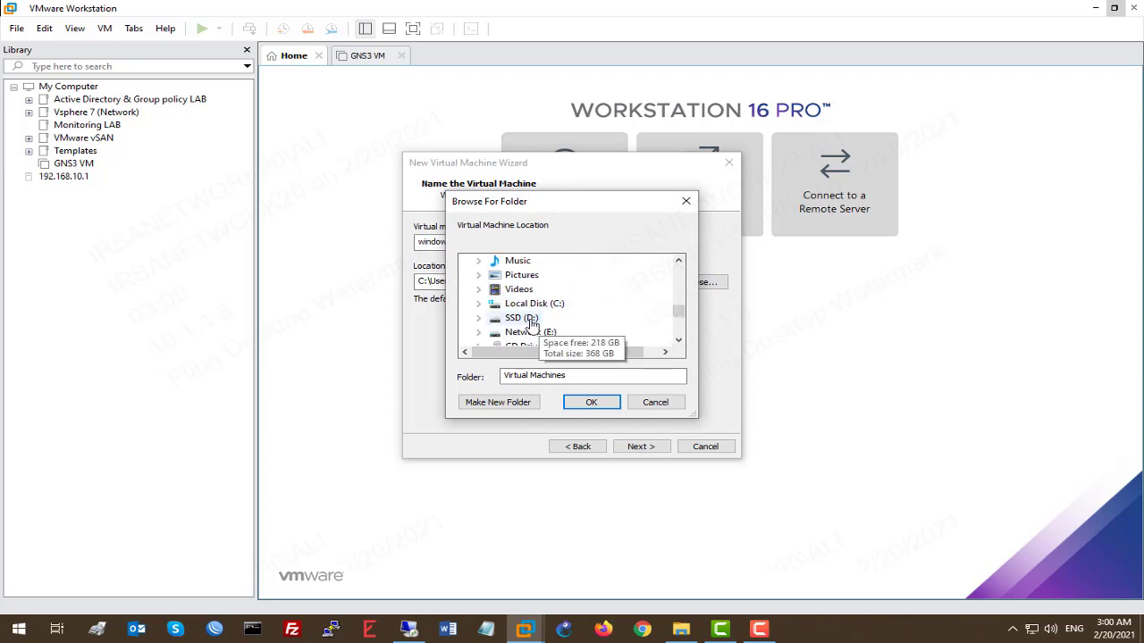
{"action": "left_click", "coordinate": [522, 321]}
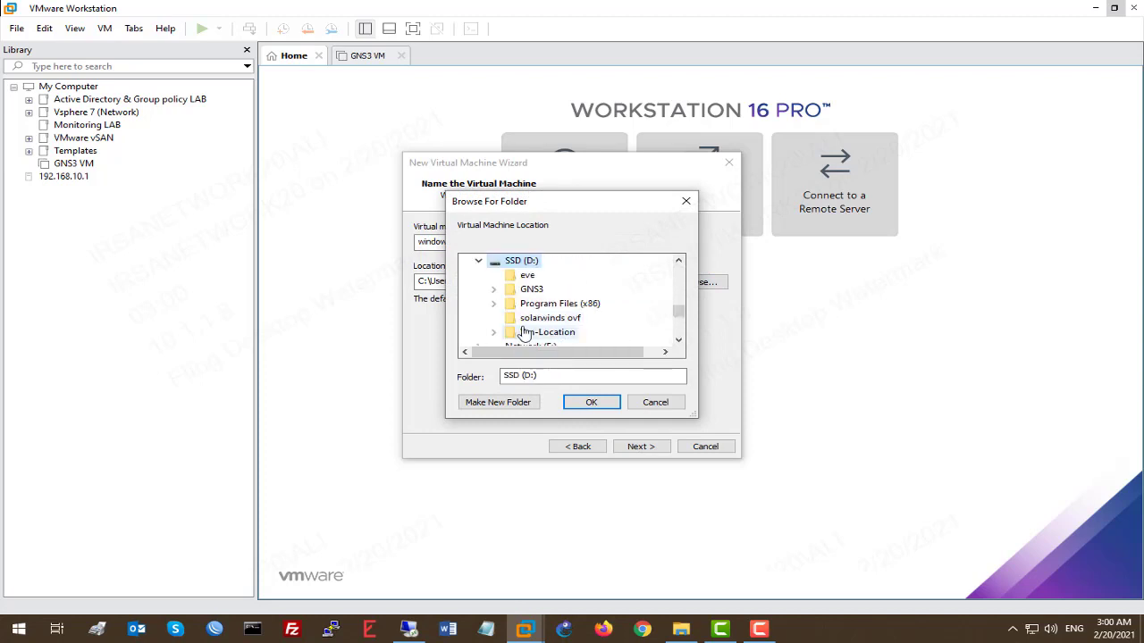
{"action": "left_click", "coordinate": [524, 404]}
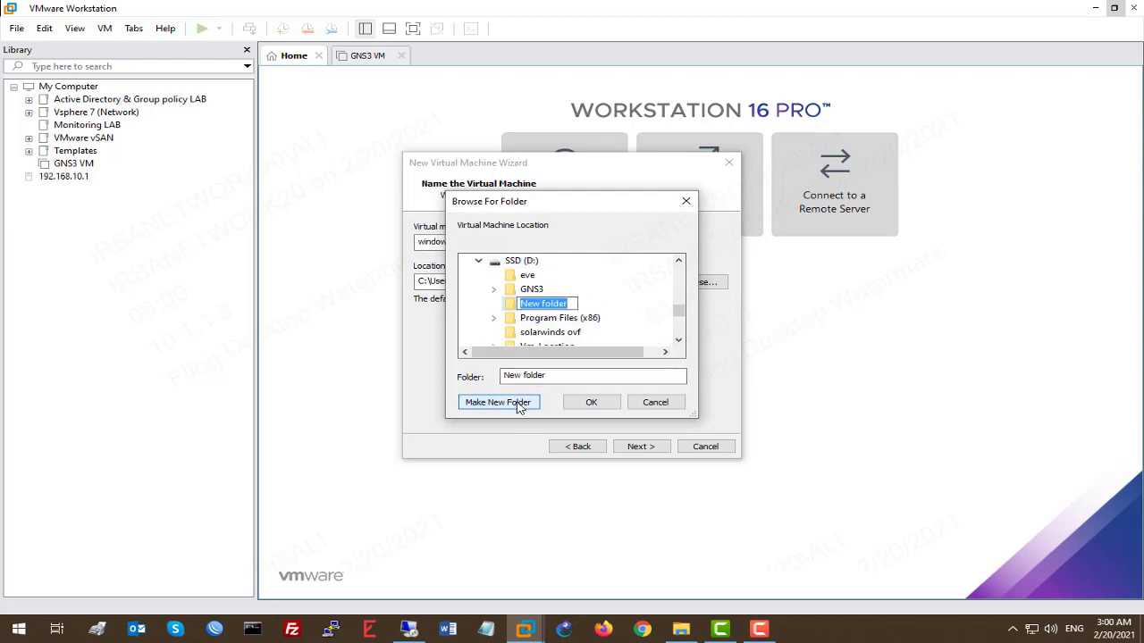
{"action": "type", "text": "windows"}
{"action": "key", "text": "Escape"}
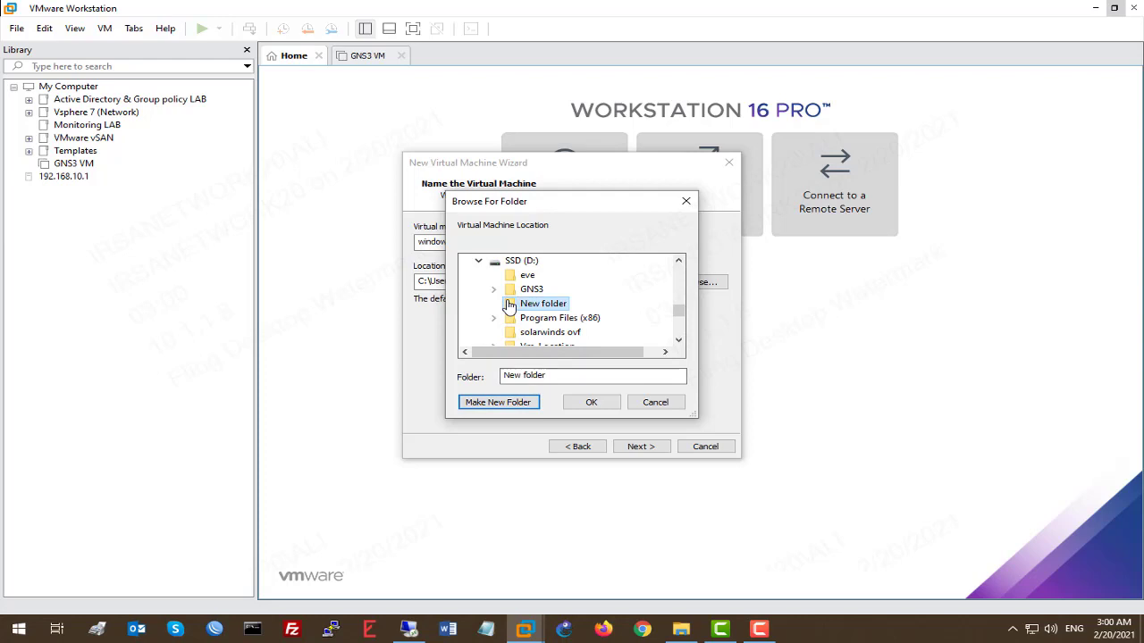
{"action": "left_click", "coordinate": [592, 404]}
{"action": "left_click", "coordinate": [638, 447]}
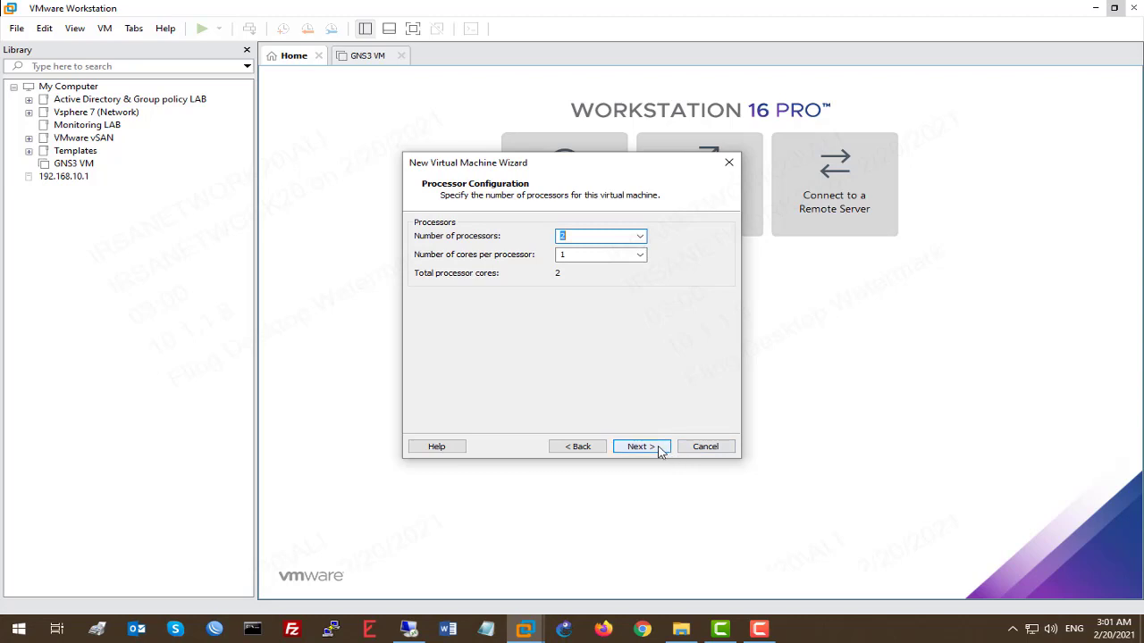
Step: Give the VM 1 processor with 1 core and 6000 MB of memory
{"action": "left_click", "coordinate": [584, 253]}
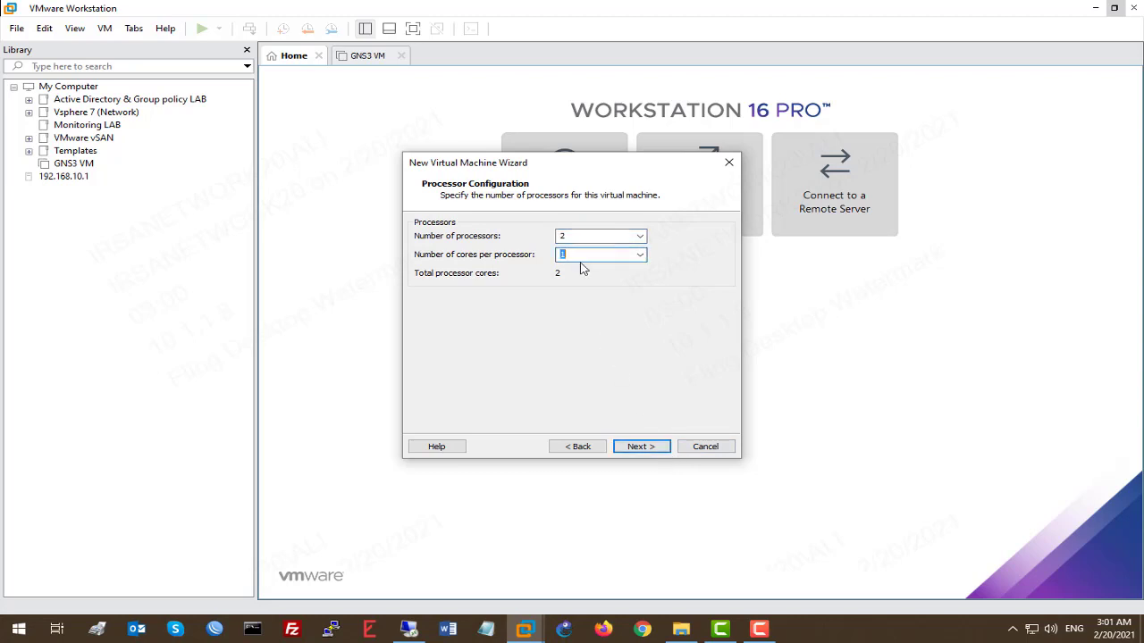
{"action": "left_click", "coordinate": [641, 256]}
{"action": "left_click", "coordinate": [532, 281]}
{"action": "left_click_drag", "start_coordinate": [595, 236], "coordinate": [527, 240]}
{"action": "type", "text": "1"}
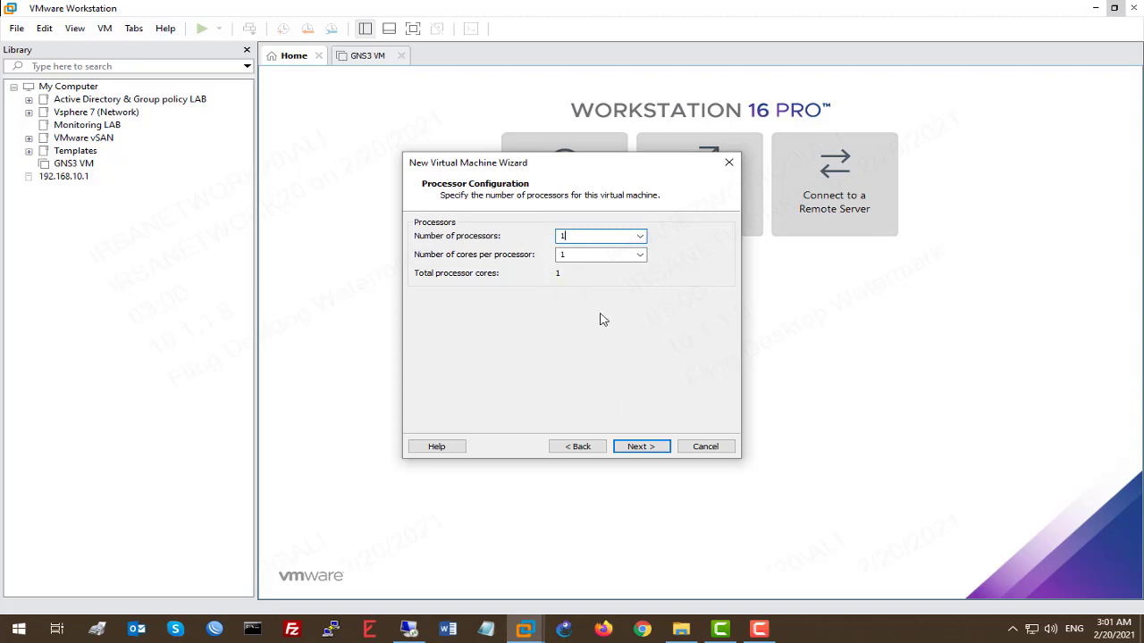
{"action": "left_click", "coordinate": [649, 445]}
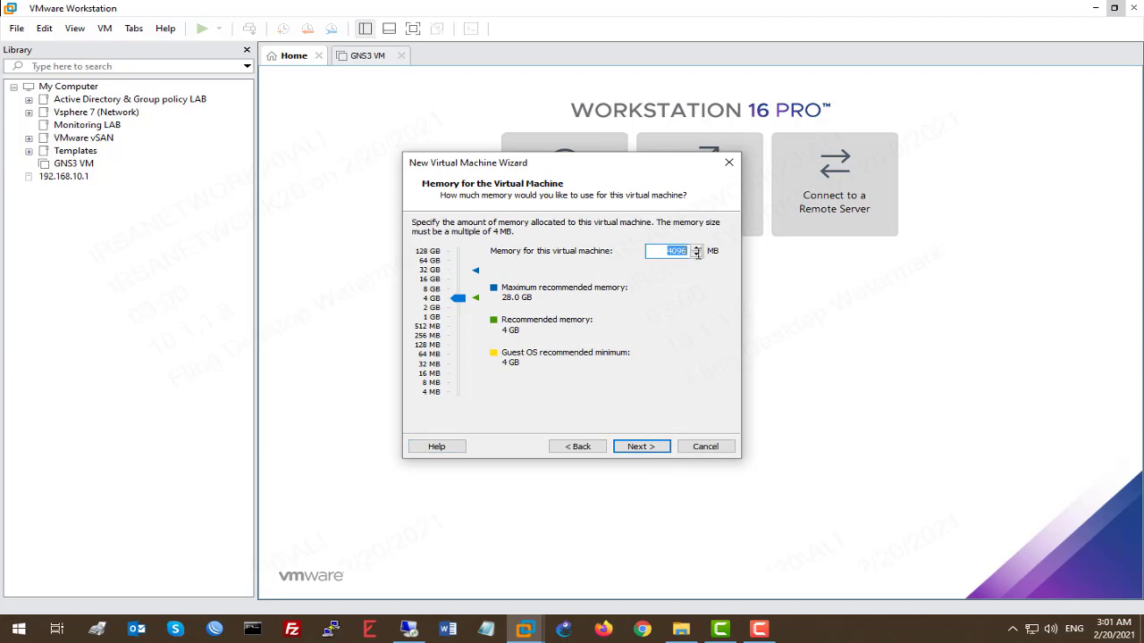
{"action": "type", "text": "6000"}
{"action": "left_click", "coordinate": [643, 446]}
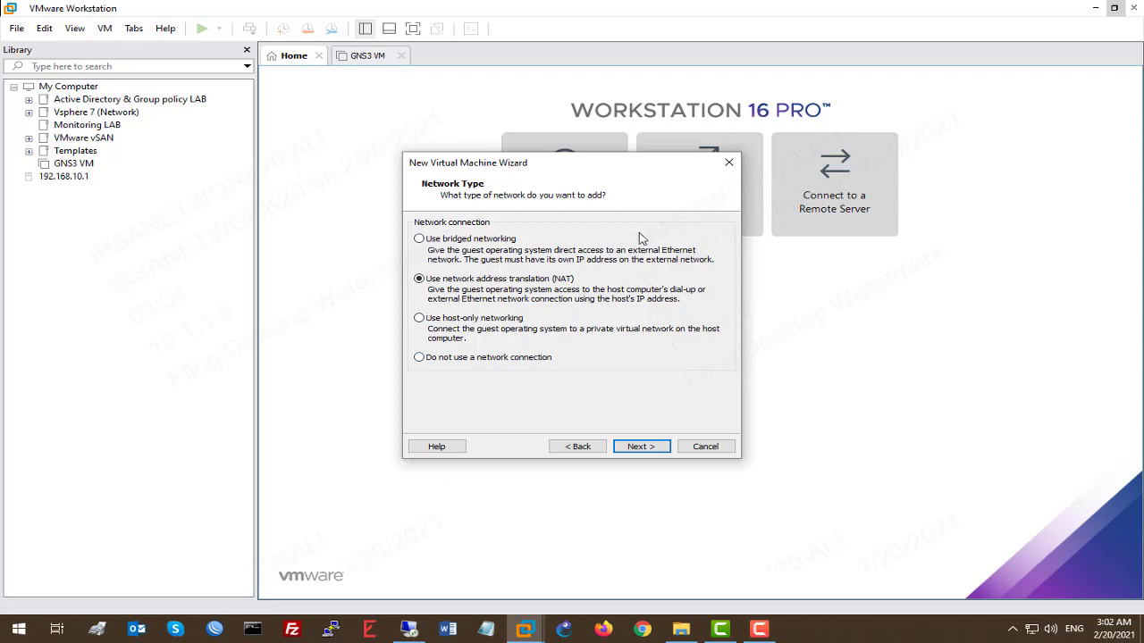
Step: Keep NAT networking and the SCSI controller and disk type, and create a new virtual disk
{"action": "left_click", "coordinate": [660, 449]}
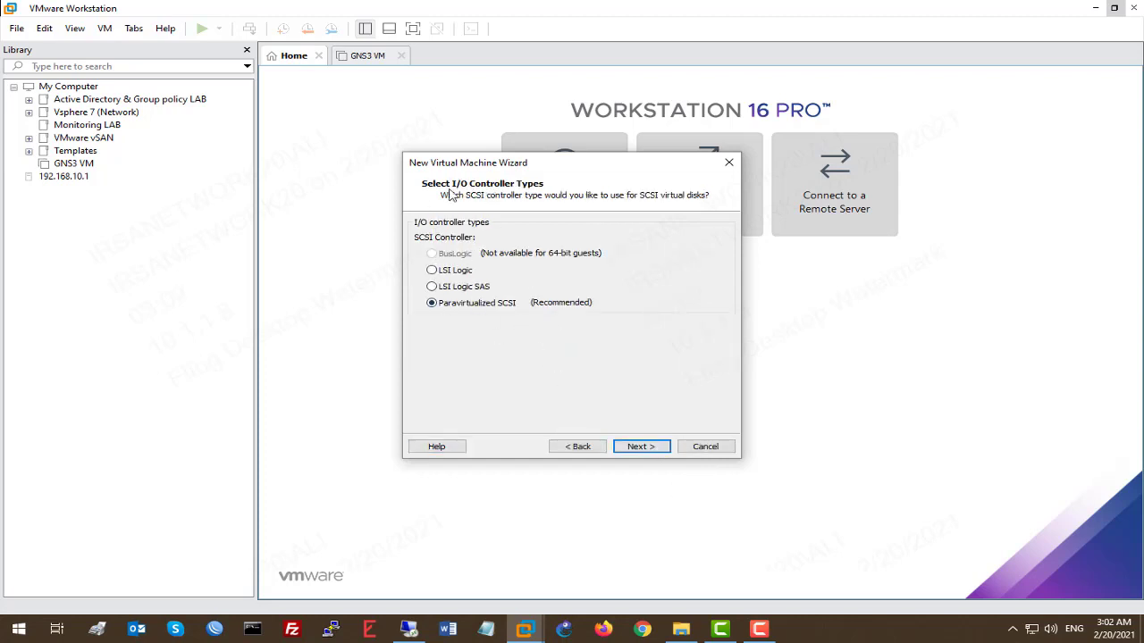
{"action": "left_click", "coordinate": [647, 449]}
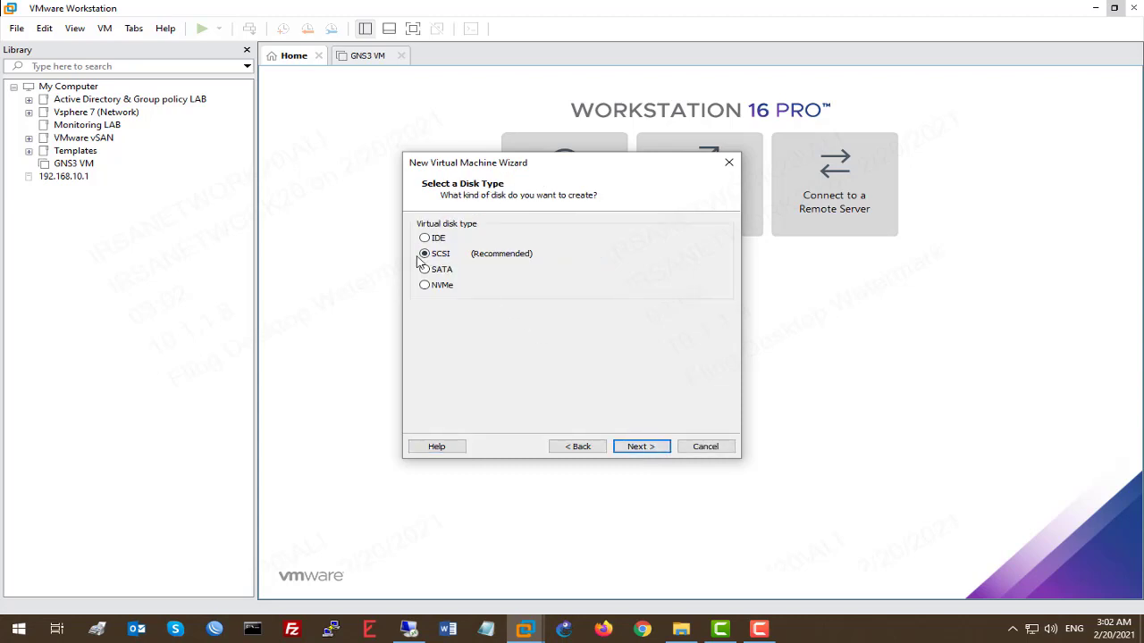
{"action": "left_click", "coordinate": [655, 452]}
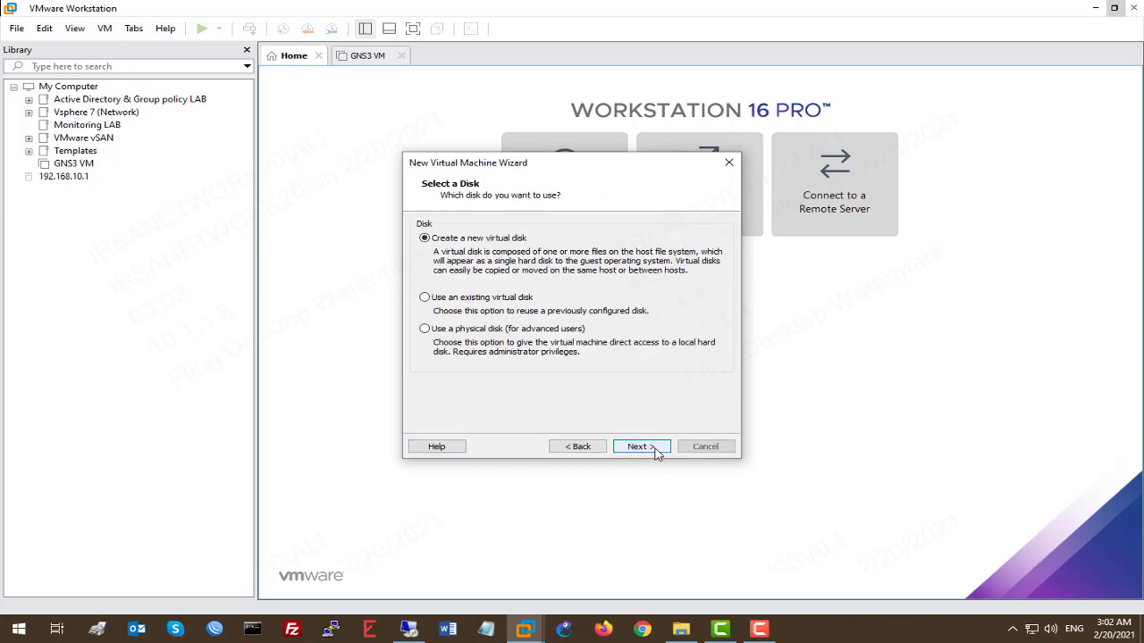
{"action": "left_click", "coordinate": [656, 450]}
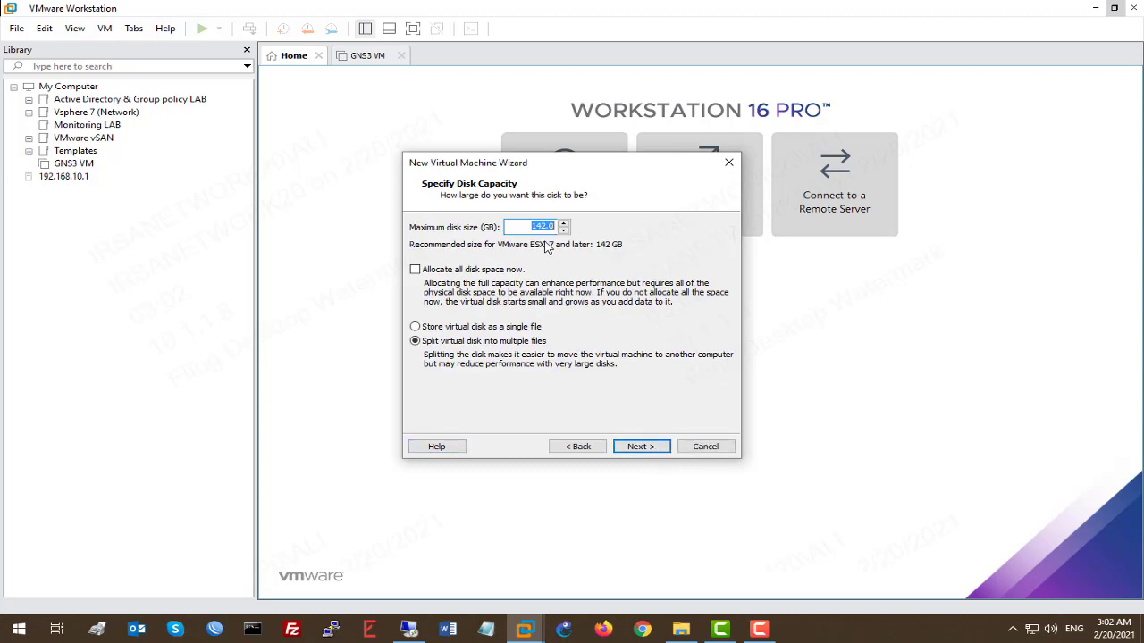
Step: Set the disk size to 70 GB and keep the windows server.vmdk file name
{"action": "type", "text": "50"}
{"action": "left_click_drag", "start_coordinate": [539, 226], "coordinate": [573, 226]}
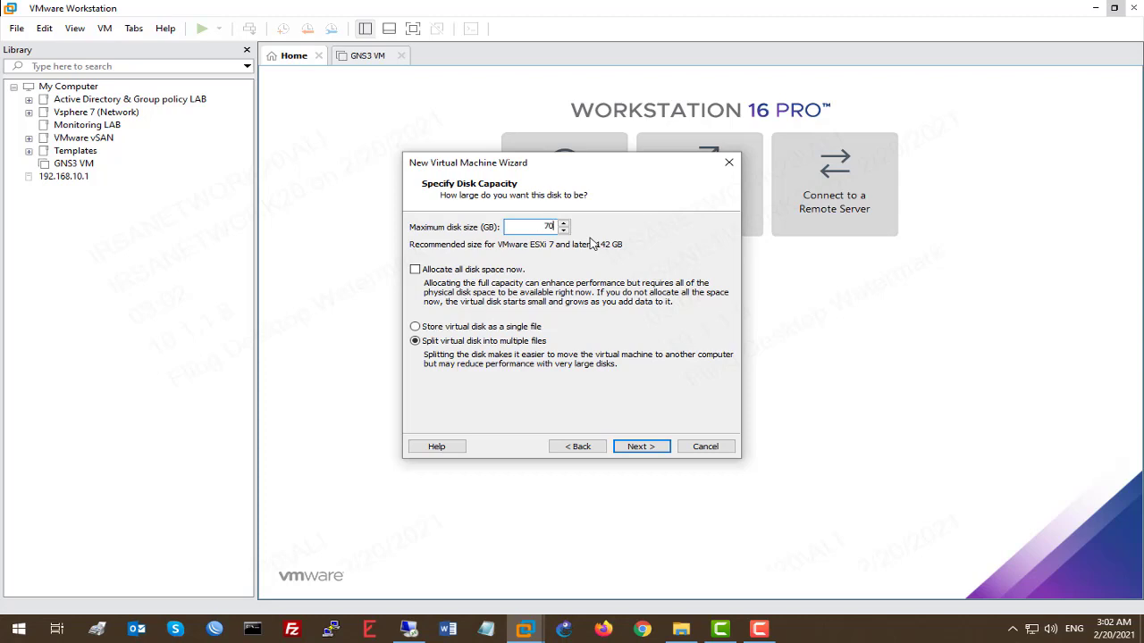
{"action": "left_click", "coordinate": [641, 447]}
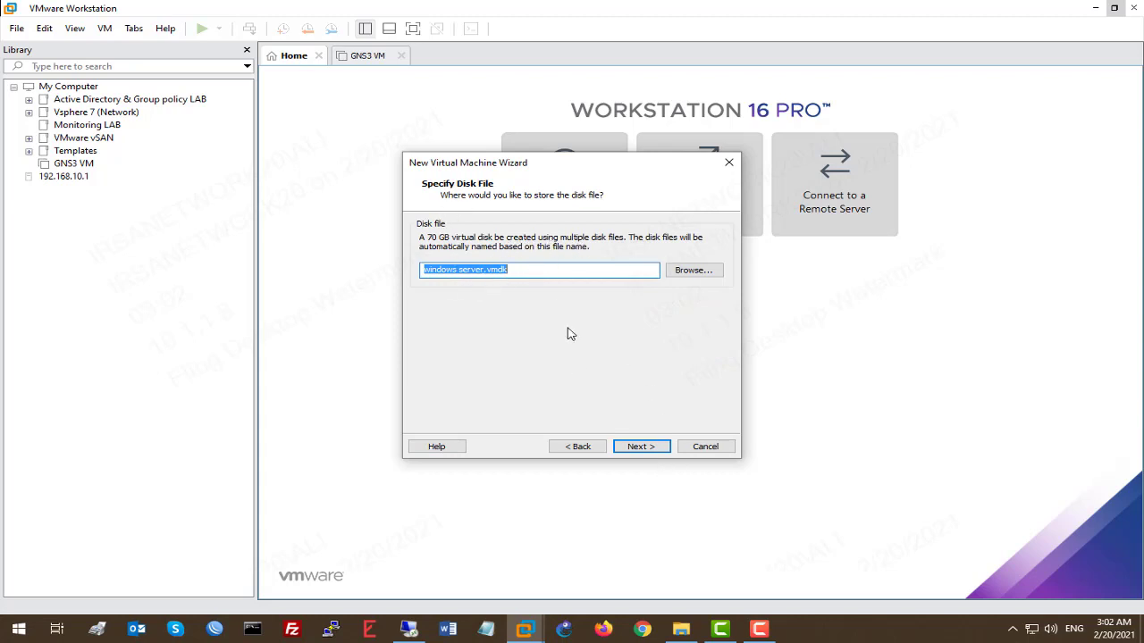
{"action": "left_click", "coordinate": [553, 269]}
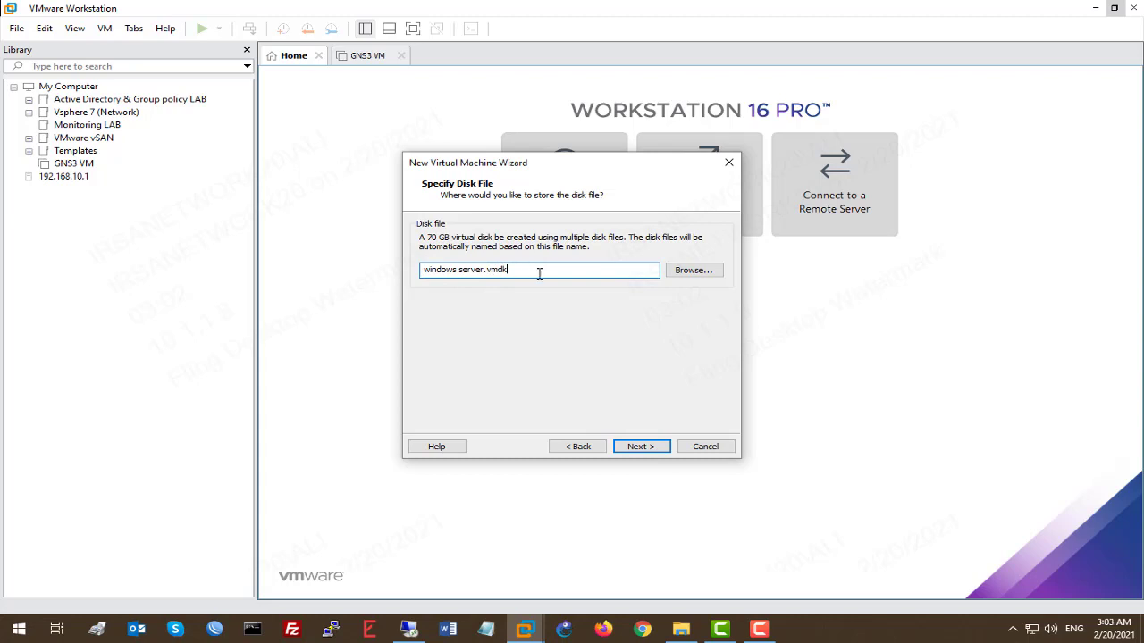
{"action": "left_click", "coordinate": [654, 446]}
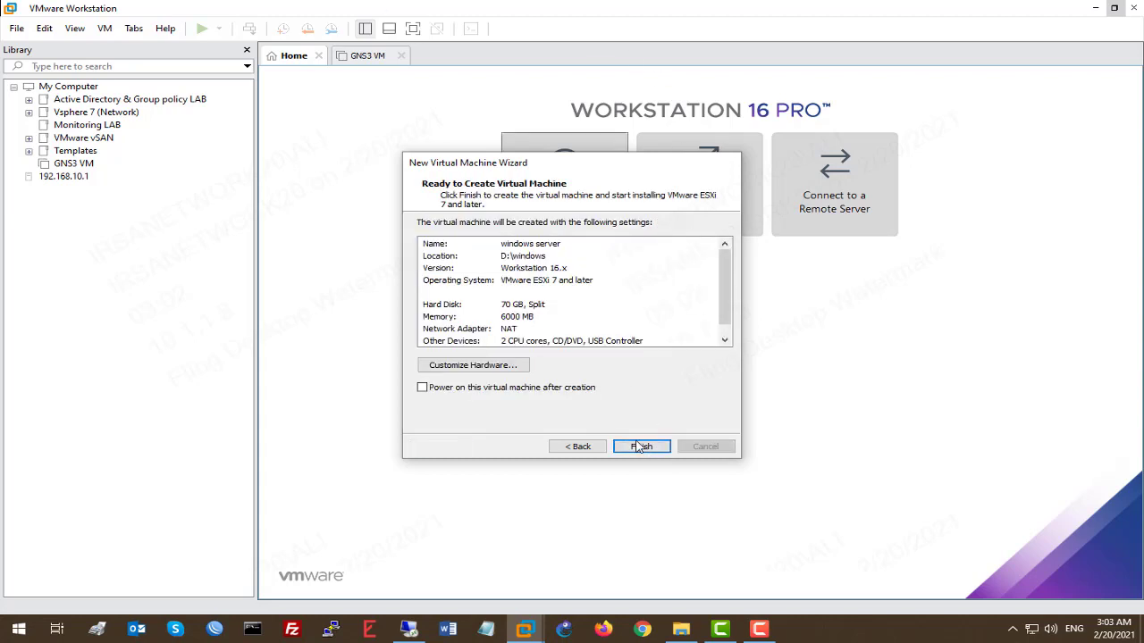
Step: Finish the wizard, power on the windows server VM, and dismiss the install hint
{"action": "left_click", "coordinate": [642, 446]}
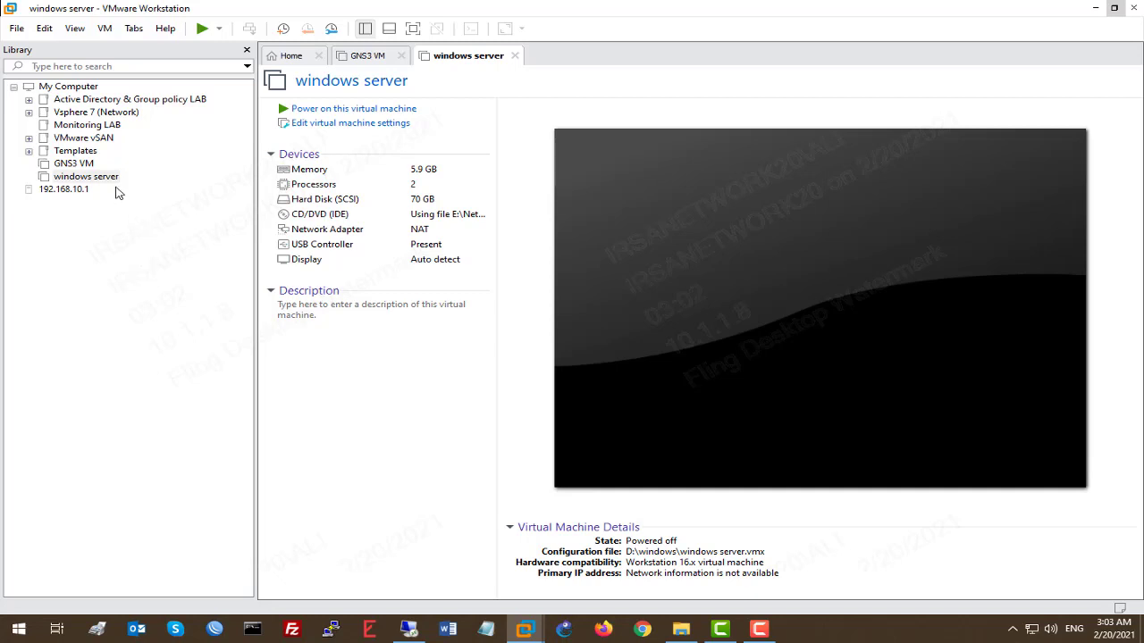
{"action": "right_click", "coordinate": [114, 177]}
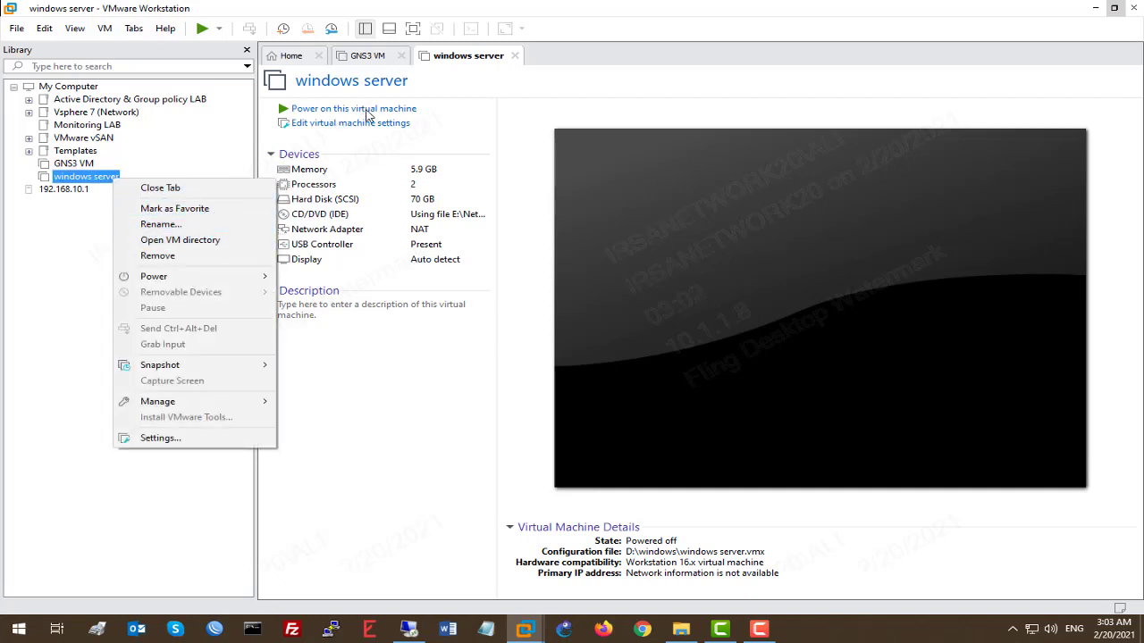
{"action": "left_click", "coordinate": [55, 274]}
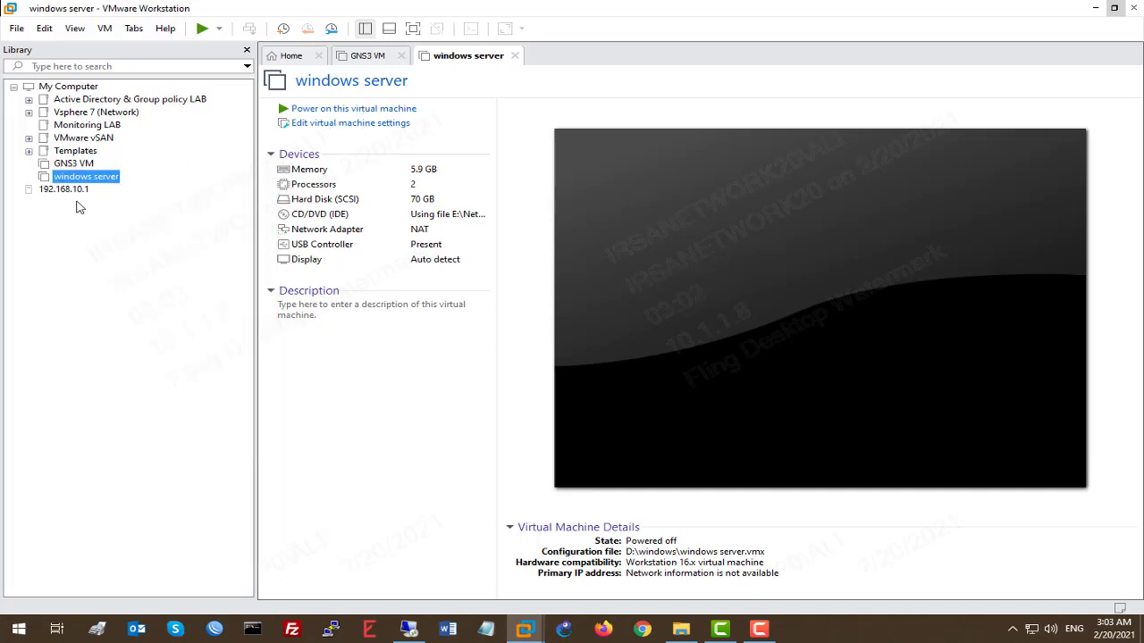
{"action": "left_click", "coordinate": [356, 109]}
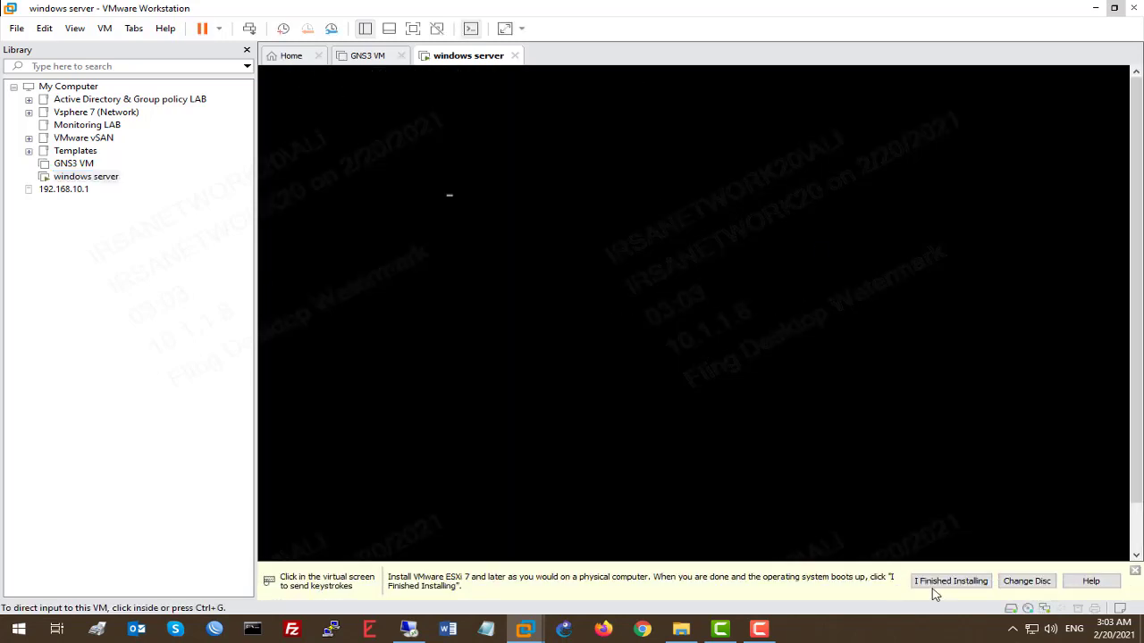
{"action": "left_click", "coordinate": [920, 588]}
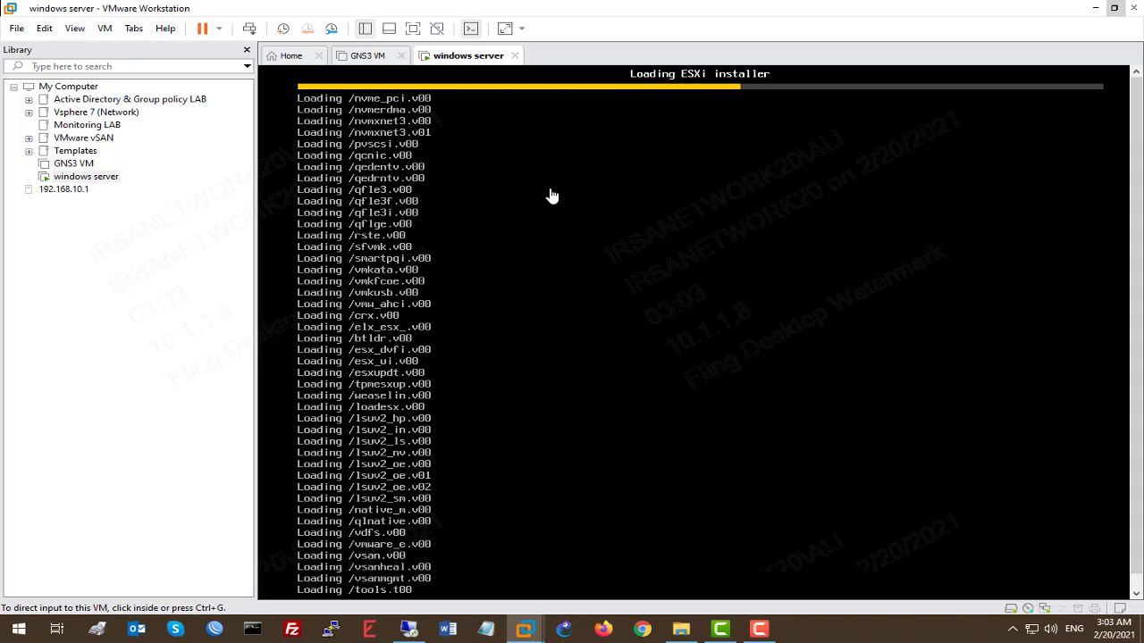
Step: Power off the running windows server virtual machine
{"action": "right_click", "coordinate": [487, 56]}
{"action": "mouse_move", "coordinate": [570, 85]}
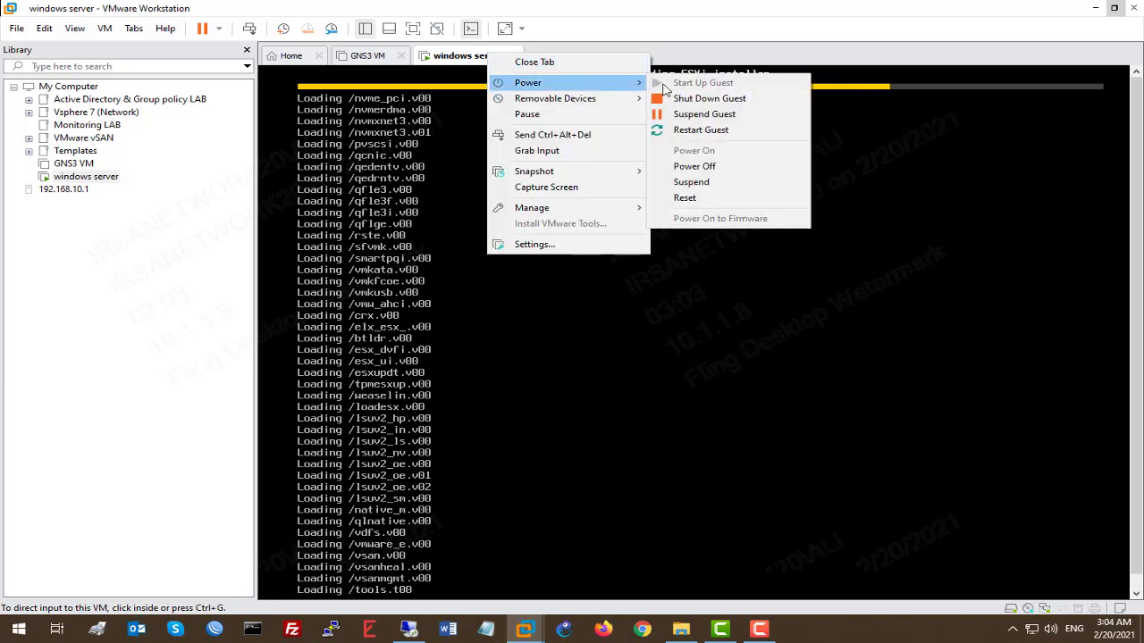
{"action": "left_click", "coordinate": [706, 168]}
Step: Delete the windows server VM from disk and select Windows Server 2019 - Template under Templates
{"action": "right_click", "coordinate": [99, 182]}
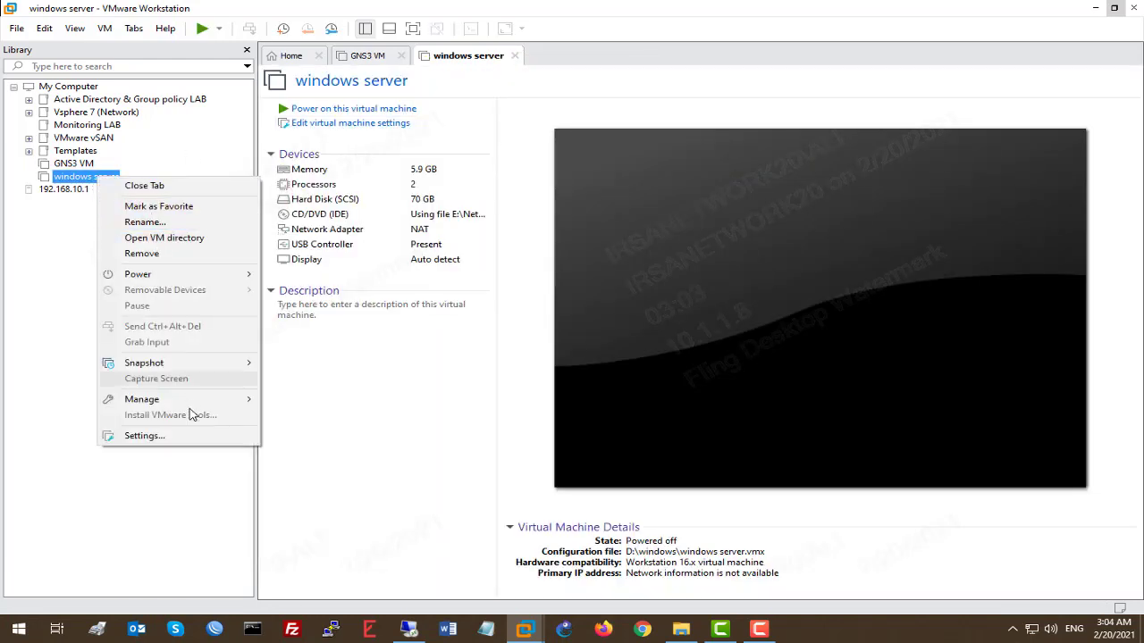
{"action": "mouse_move", "coordinate": [217, 403]}
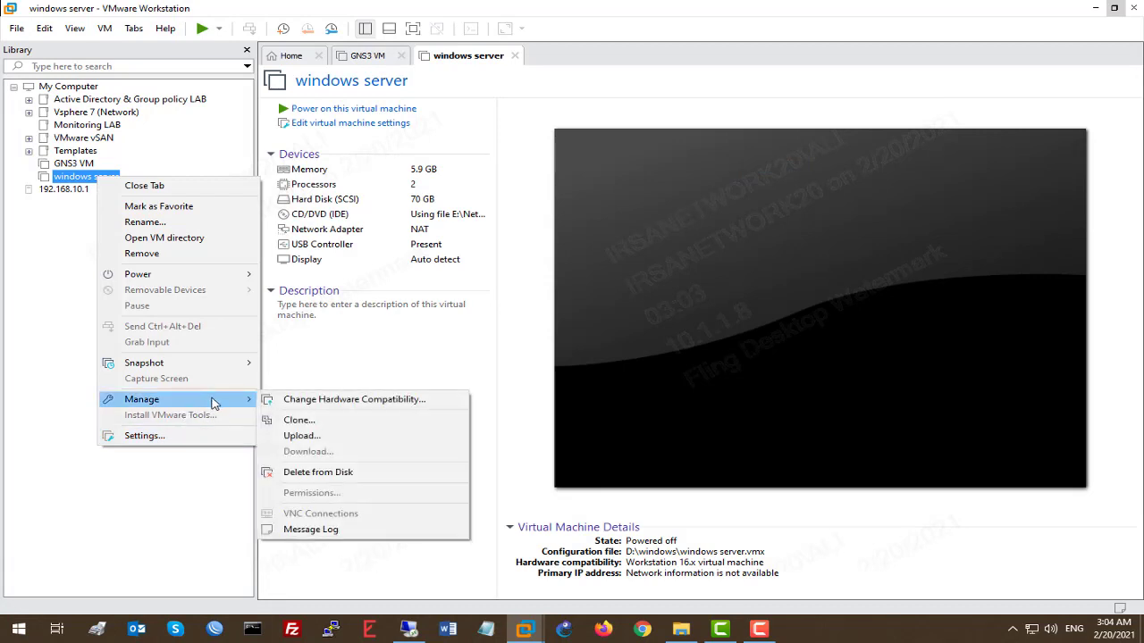
{"action": "left_click", "coordinate": [319, 472]}
{"action": "left_click", "coordinate": [608, 341]}
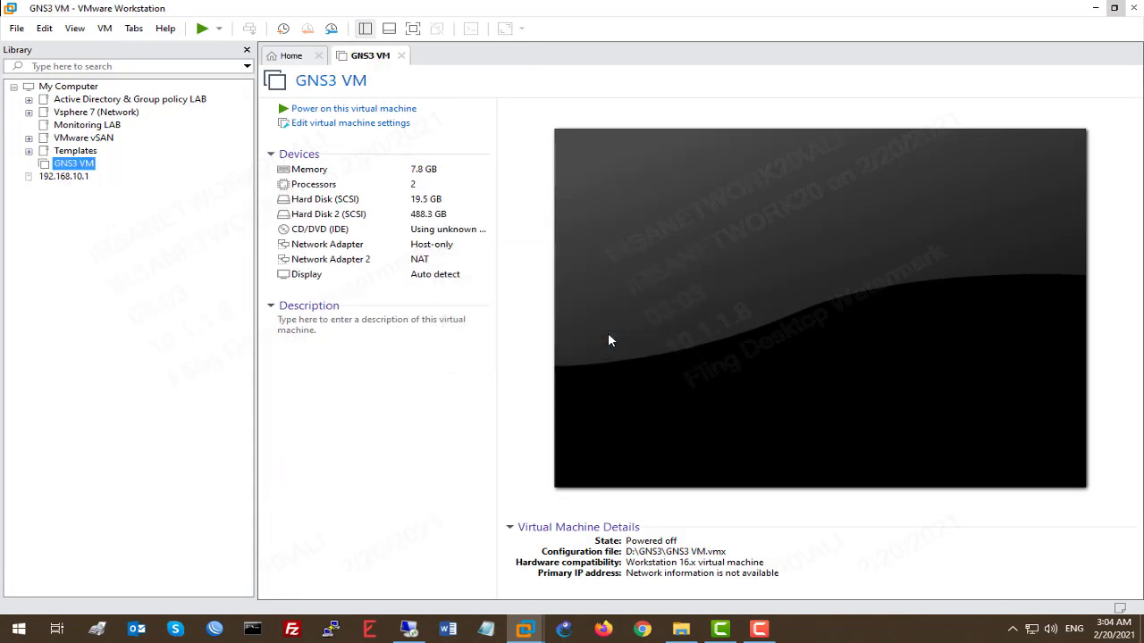
{"action": "left_click", "coordinate": [29, 151]}
{"action": "left_click", "coordinate": [132, 166]}
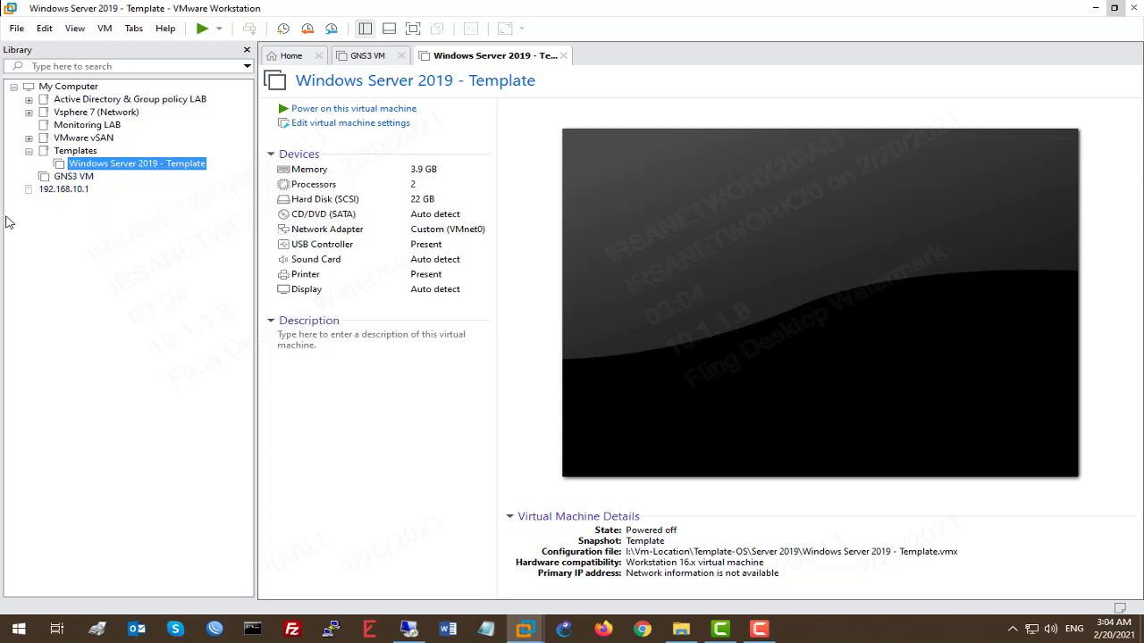
Step: Review Enable Template mode under Options > Advanced in the Windows Server 2019 - Template settings
{"action": "right_click", "coordinate": [178, 165]}
{"action": "left_click", "coordinate": [106, 304]}
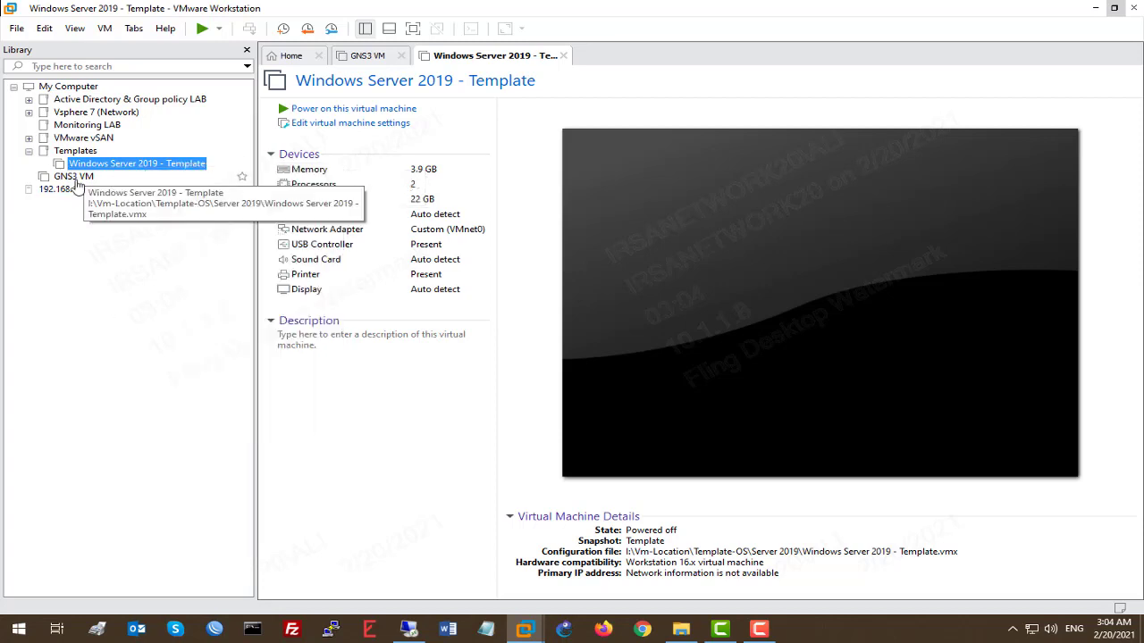
{"action": "right_click", "coordinate": [159, 167]}
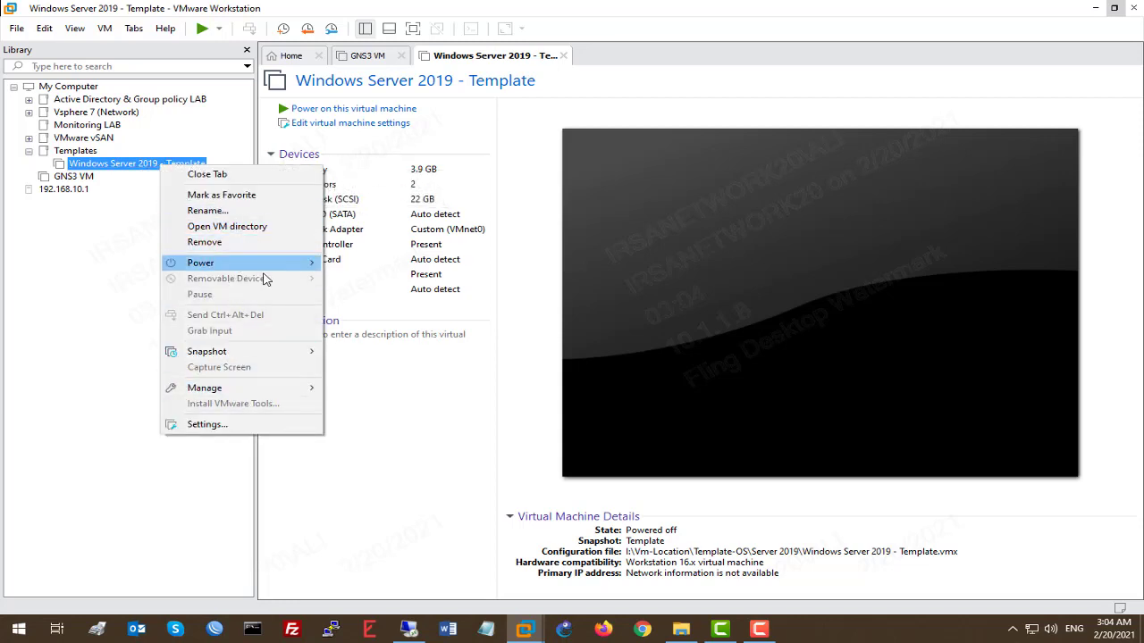
{"action": "mouse_move", "coordinate": [295, 352]}
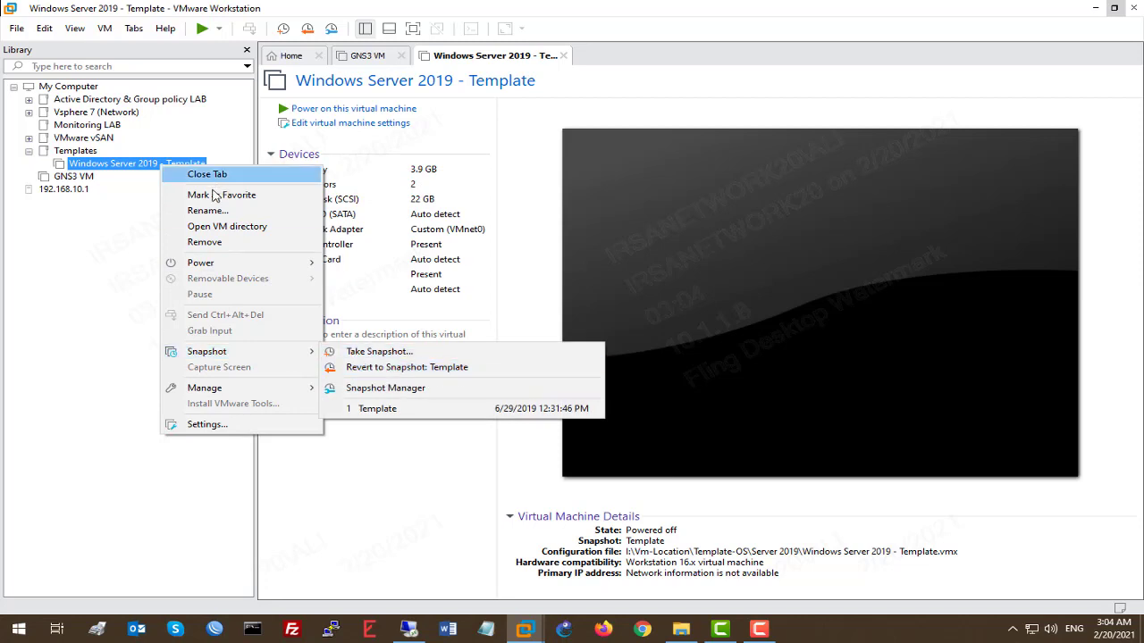
{"action": "left_click", "coordinate": [286, 426]}
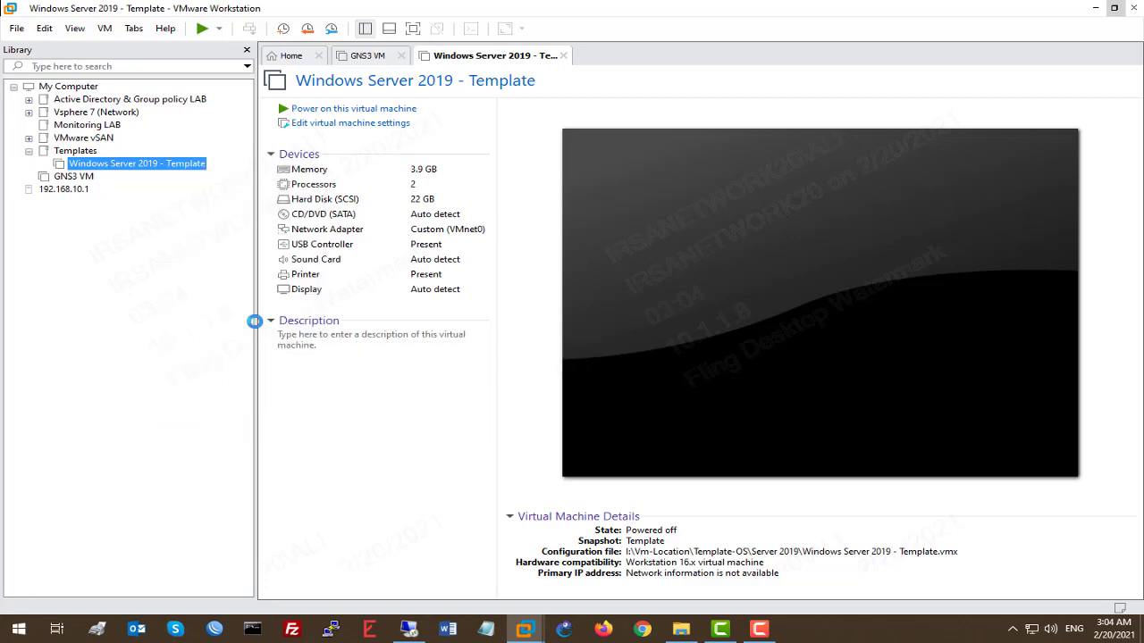
{"action": "left_click", "coordinate": [348, 77]}
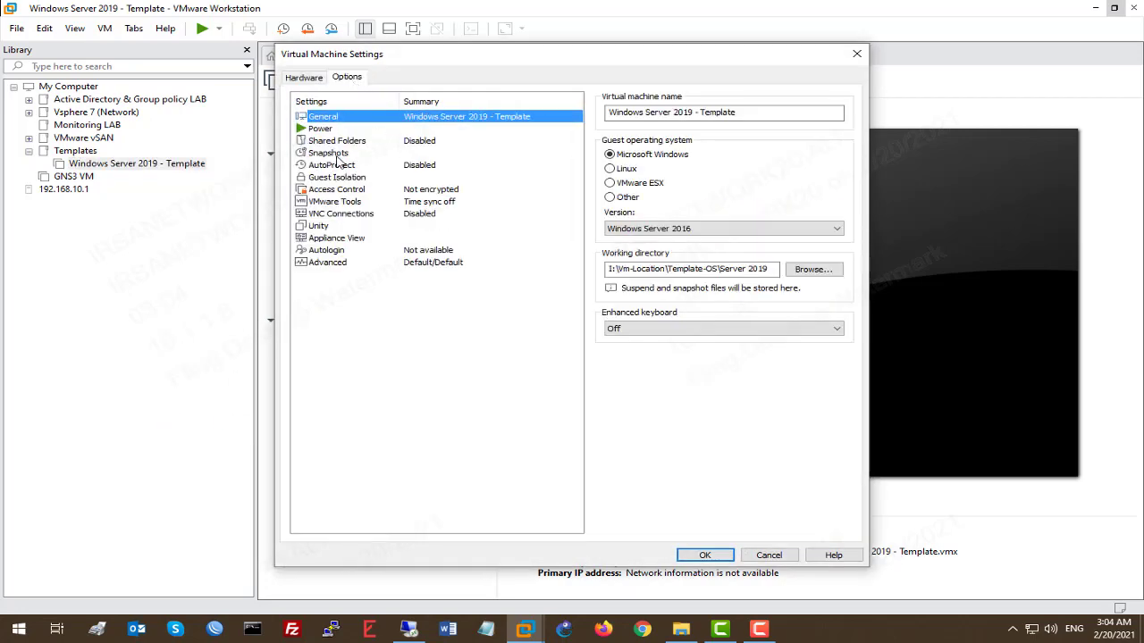
{"action": "left_click", "coordinate": [330, 263]}
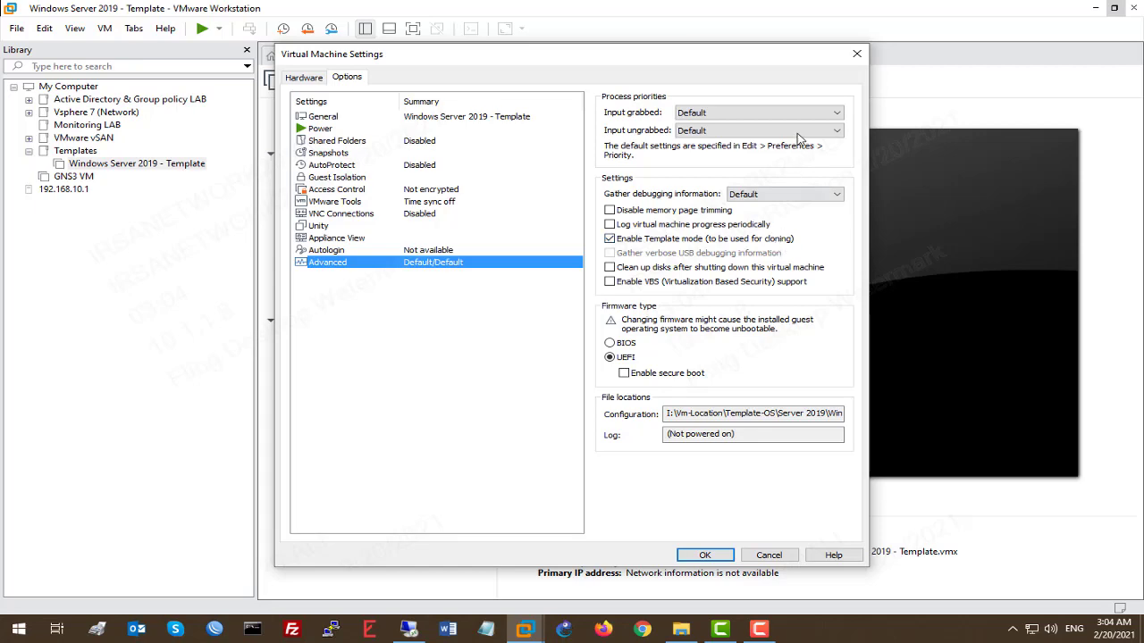
{"action": "left_click", "coordinate": [857, 54]}
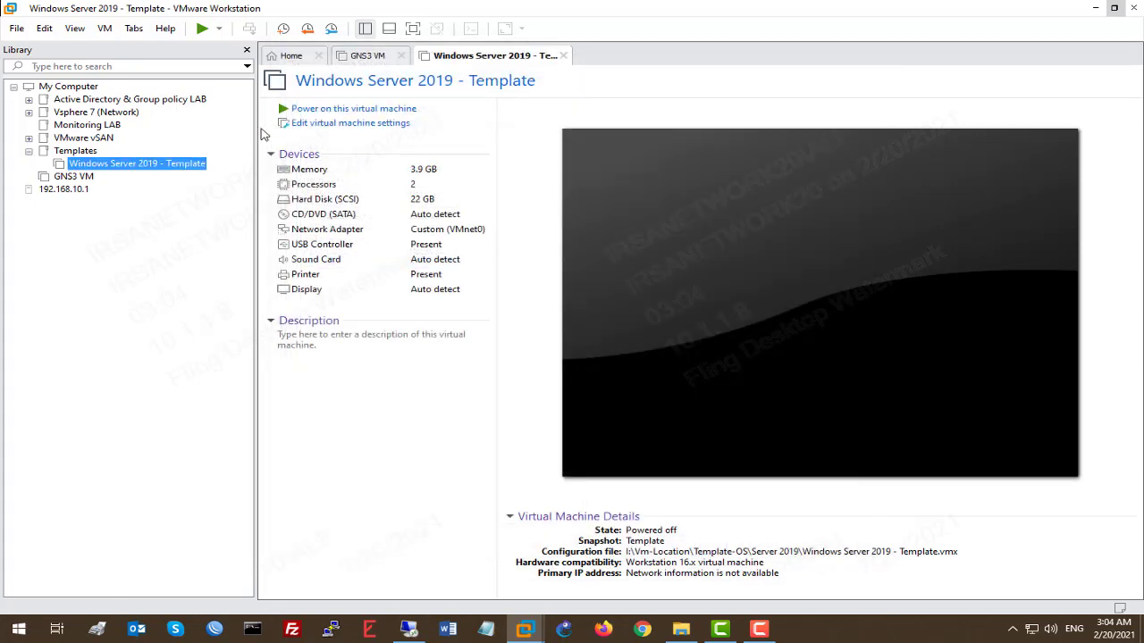
Step: Launch the Clone wizard for the Windows Server 2019 - Template machine
{"action": "right_click", "coordinate": [193, 165]}
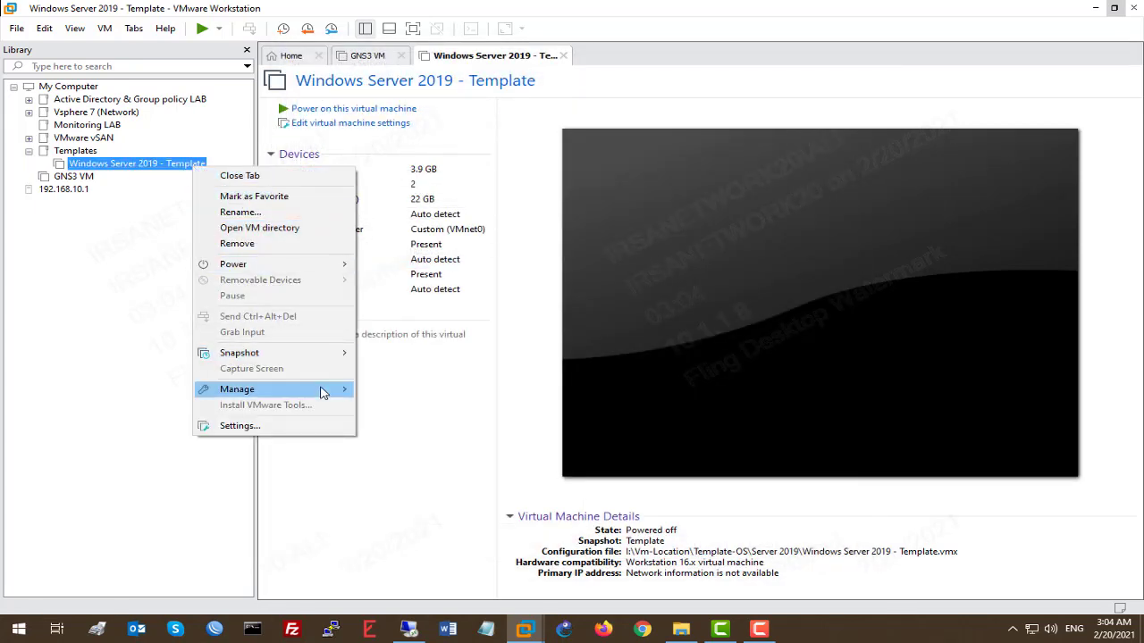
{"action": "mouse_move", "coordinate": [324, 390]}
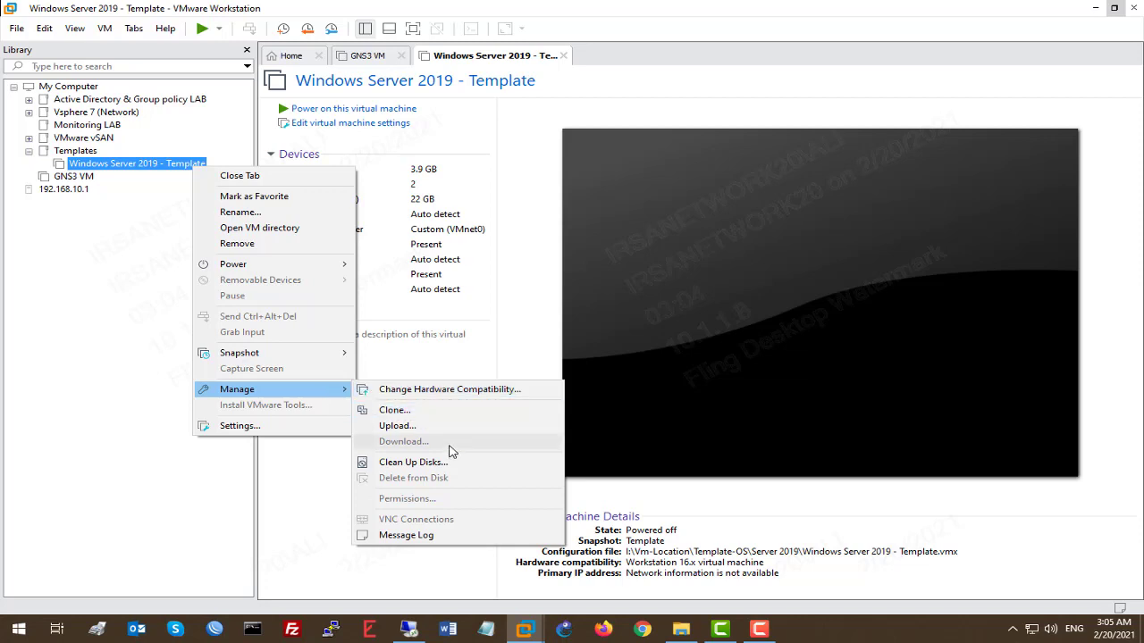
{"action": "left_click", "coordinate": [426, 413]}
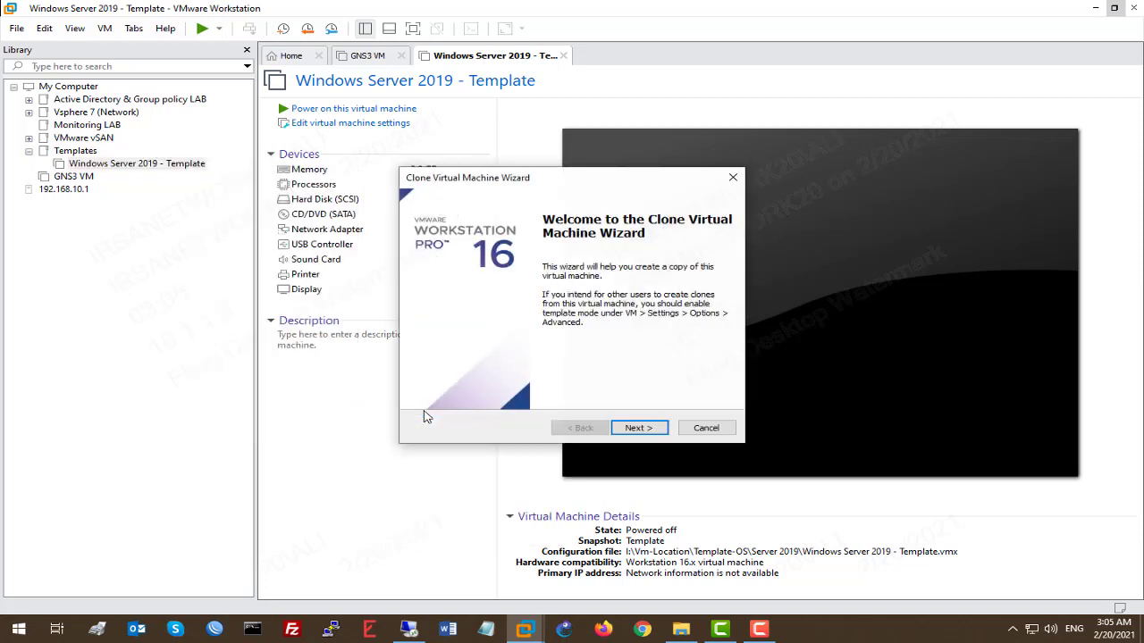
{"action": "left_click", "coordinate": [639, 428]}
Step: Make a full clone from the Template snapshot and start editing the clone's name
{"action": "left_click", "coordinate": [502, 333]}
{"action": "left_click", "coordinate": [504, 314]}
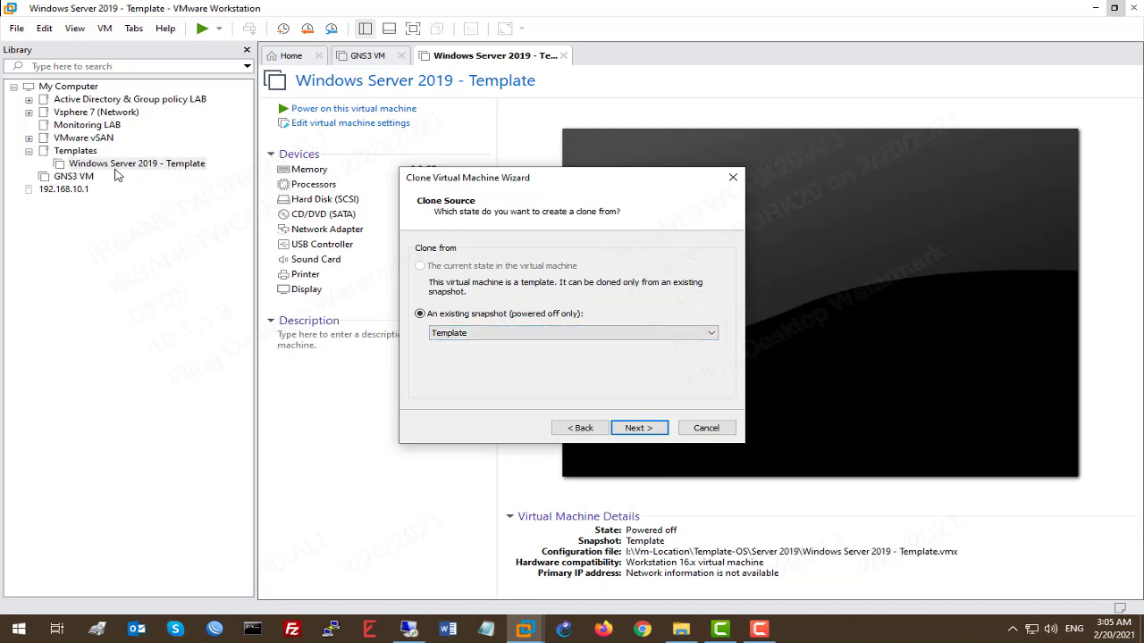
{"action": "left_click", "coordinate": [645, 432]}
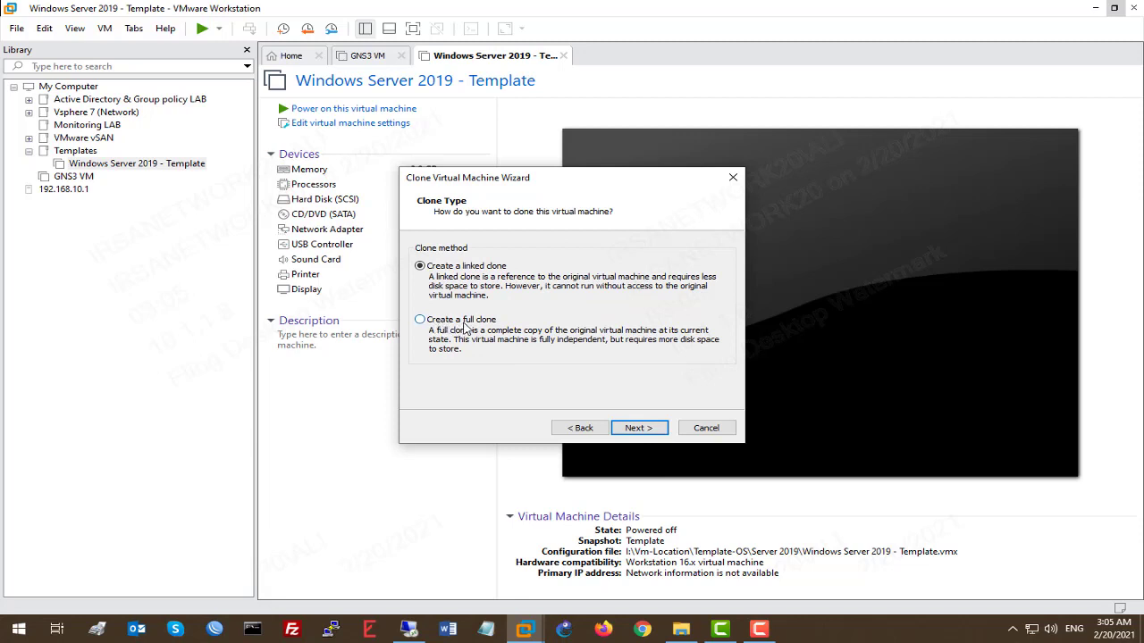
{"action": "left_click", "coordinate": [420, 319]}
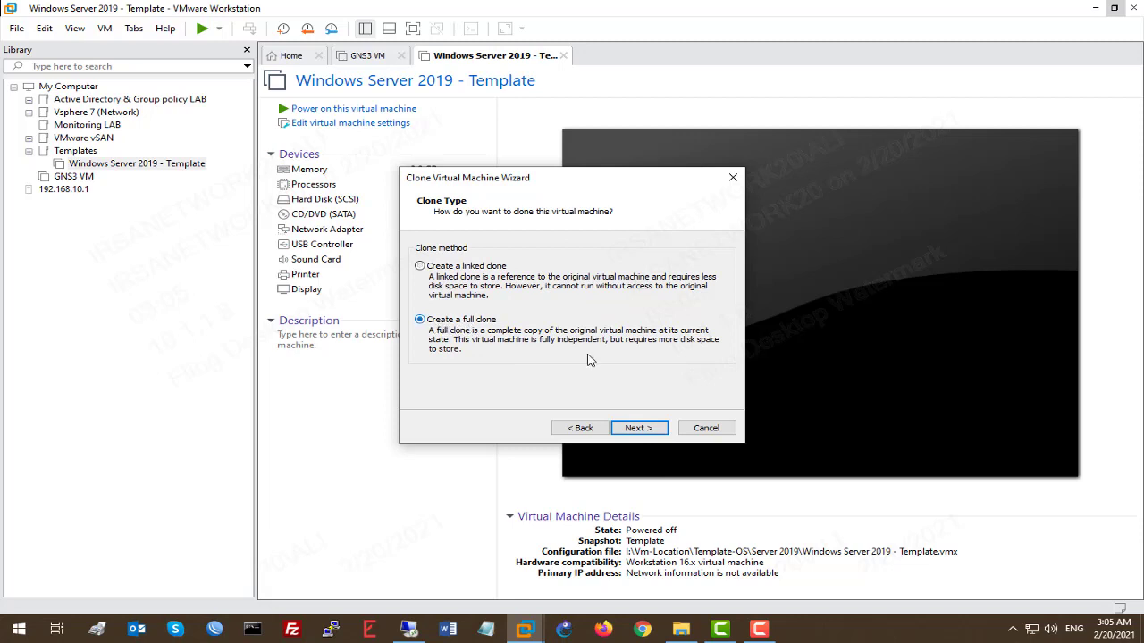
{"action": "left_click", "coordinate": [658, 428]}
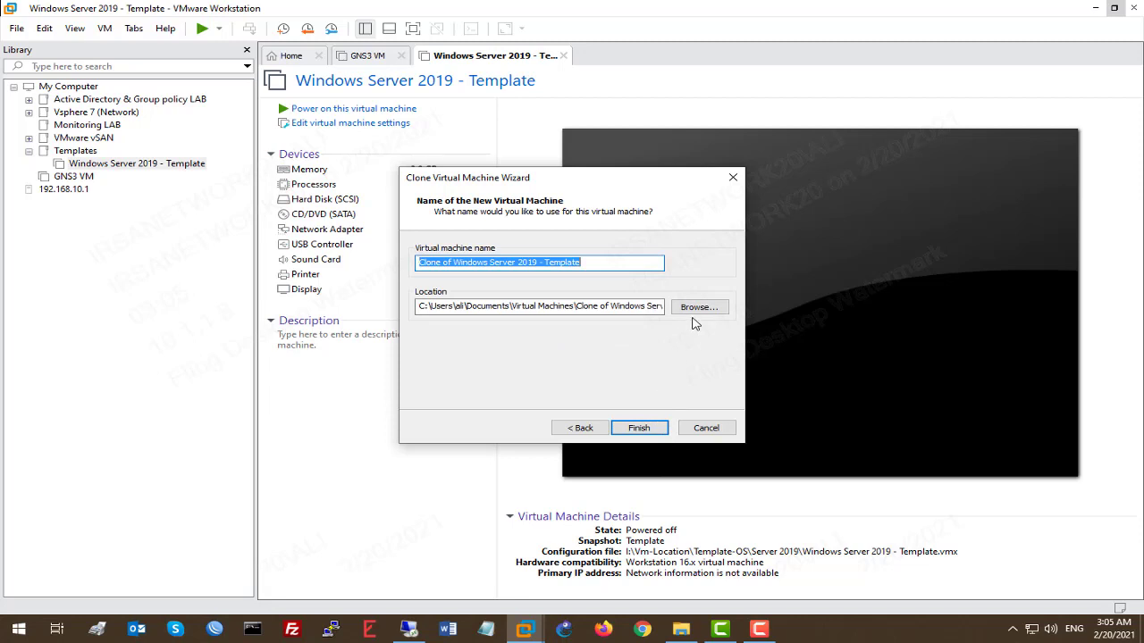
{"action": "left_click", "coordinate": [613, 262]}
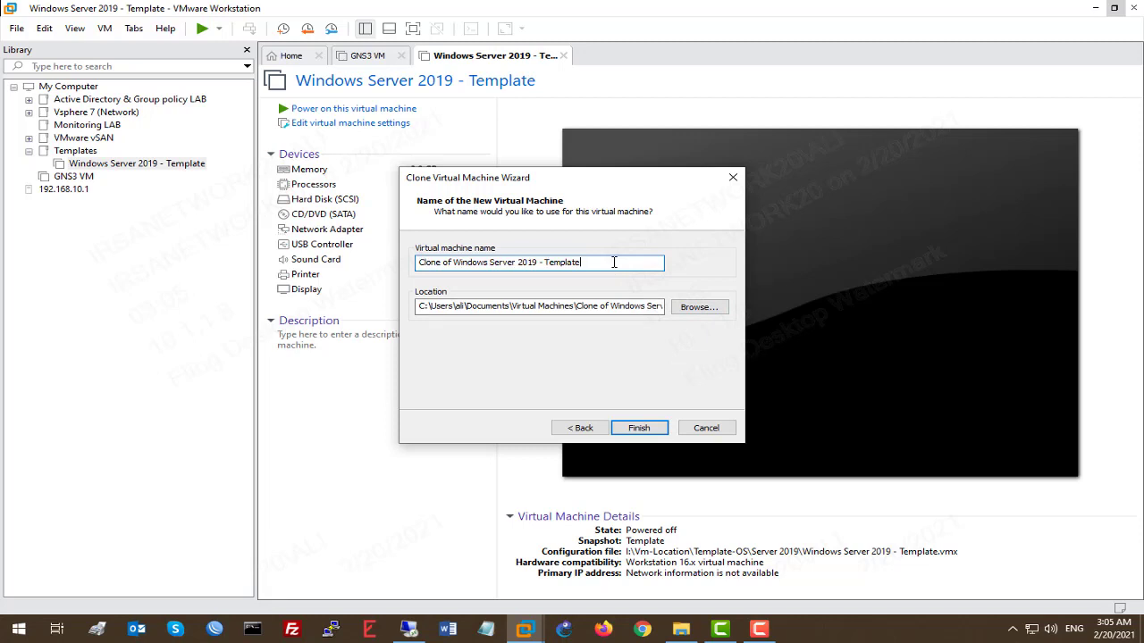
Step: Rename the clone to Solarwinds NPM
{"action": "double_click", "coordinate": [614, 262]}
{"action": "left_click_drag", "start_coordinate": [614, 262], "coordinate": [281, 259]}
{"action": "type", "text": "Solarwinds NPM"}
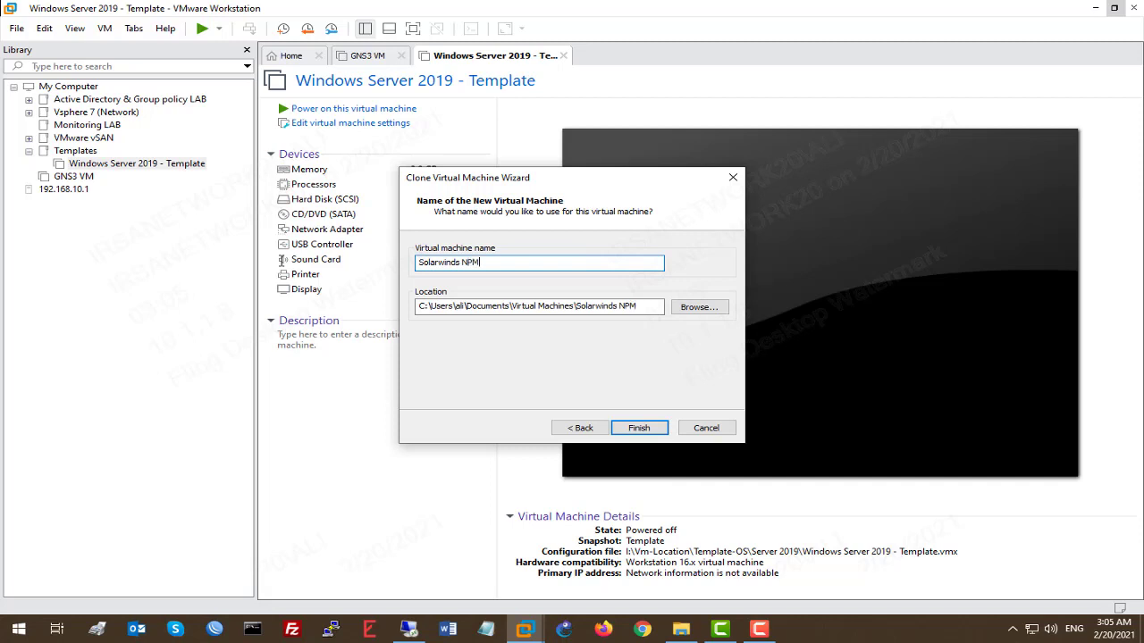
Step: Set the clone location to a new Solarwinds Server folder on SSD (D:)
{"action": "left_click", "coordinate": [694, 307]}
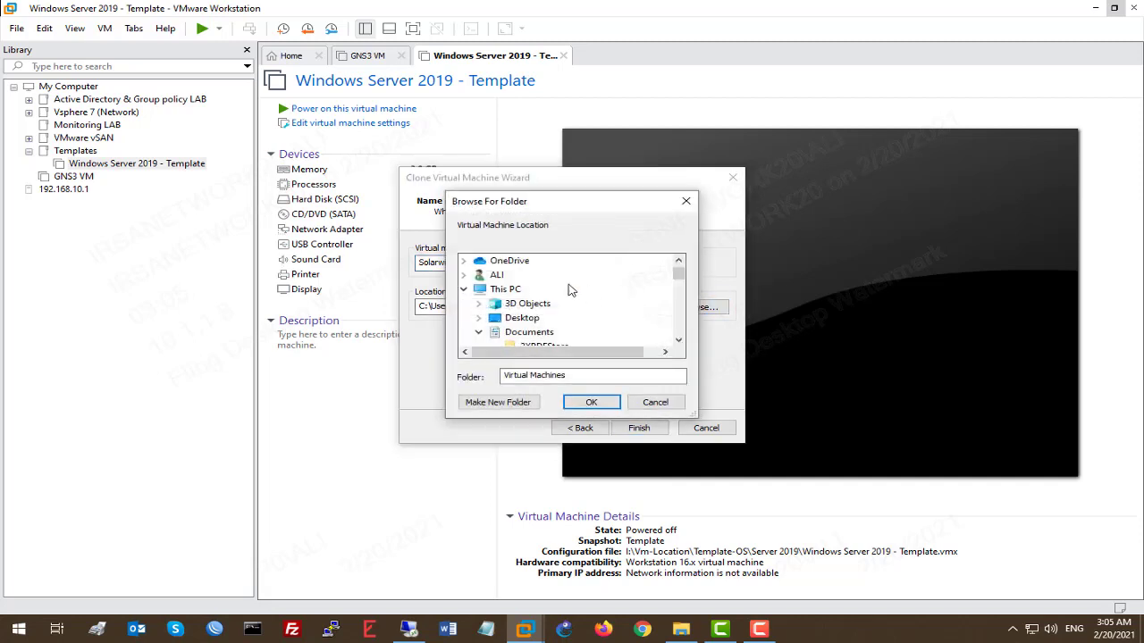
{"action": "scroll", "coordinate": [566, 285], "scroll_direction": "down", "scroll_amount": 10}
{"action": "scroll", "coordinate": [541, 284], "scroll_direction": "down", "scroll_amount": 3}
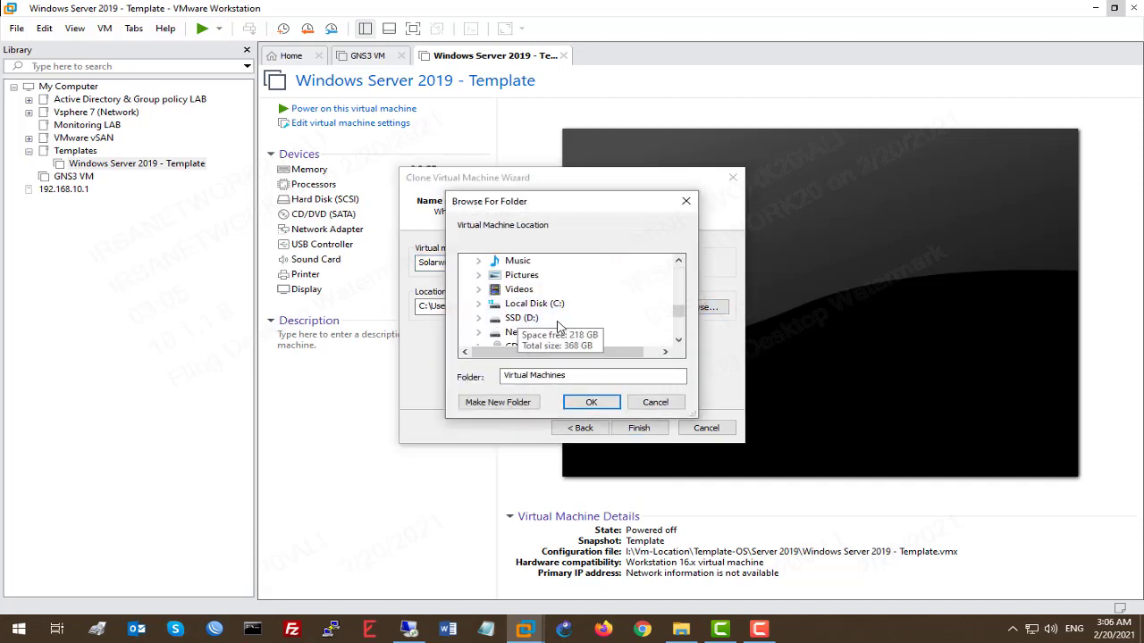
{"action": "left_click", "coordinate": [523, 327]}
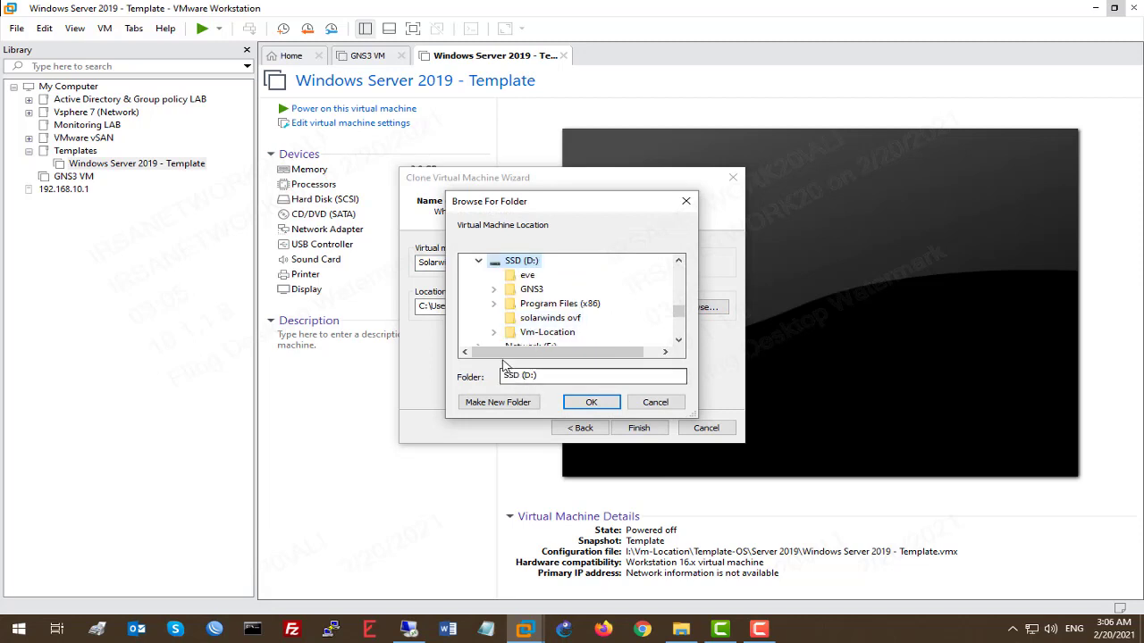
{"action": "left_click", "coordinate": [516, 402]}
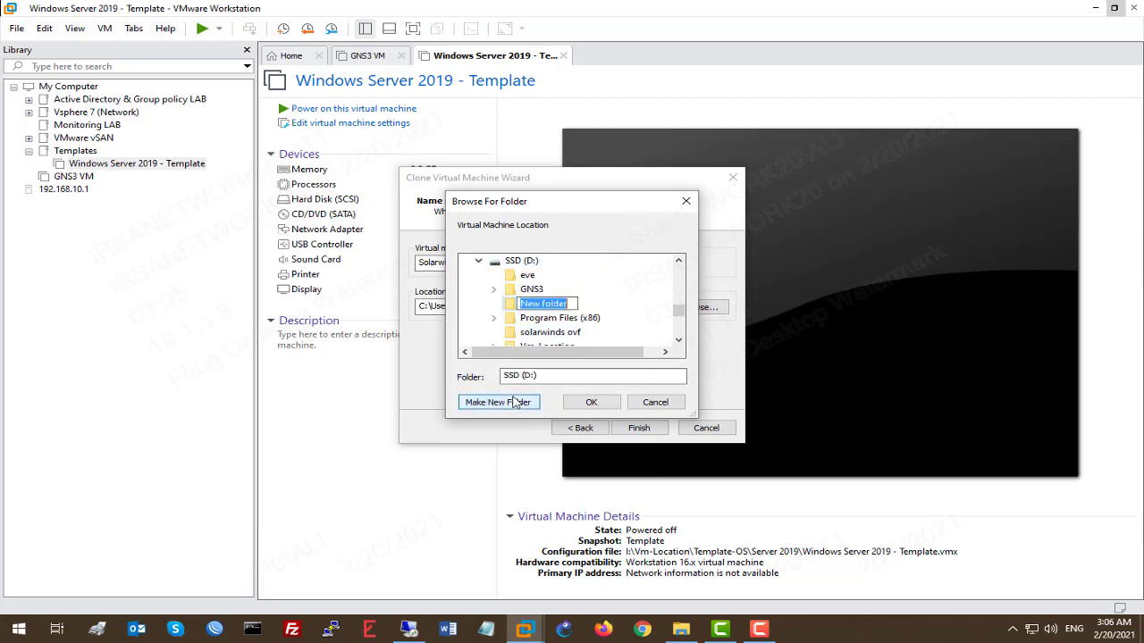
{"action": "type", "text": "Solar"}
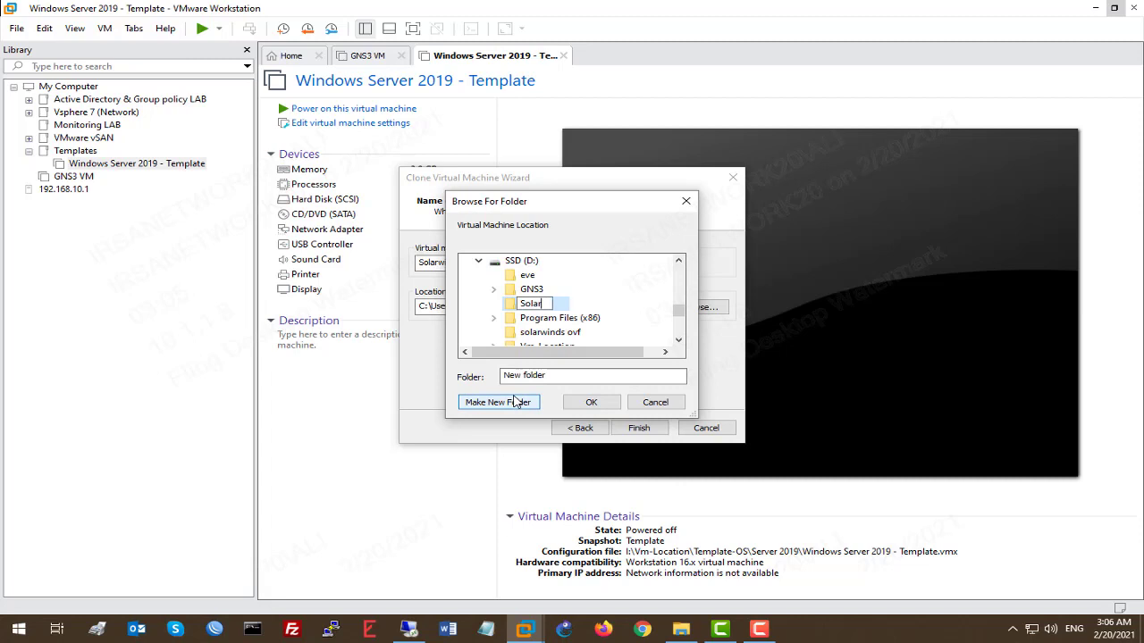
{"action": "type", "text": "winds Server"}
{"action": "key", "text": "Return"}
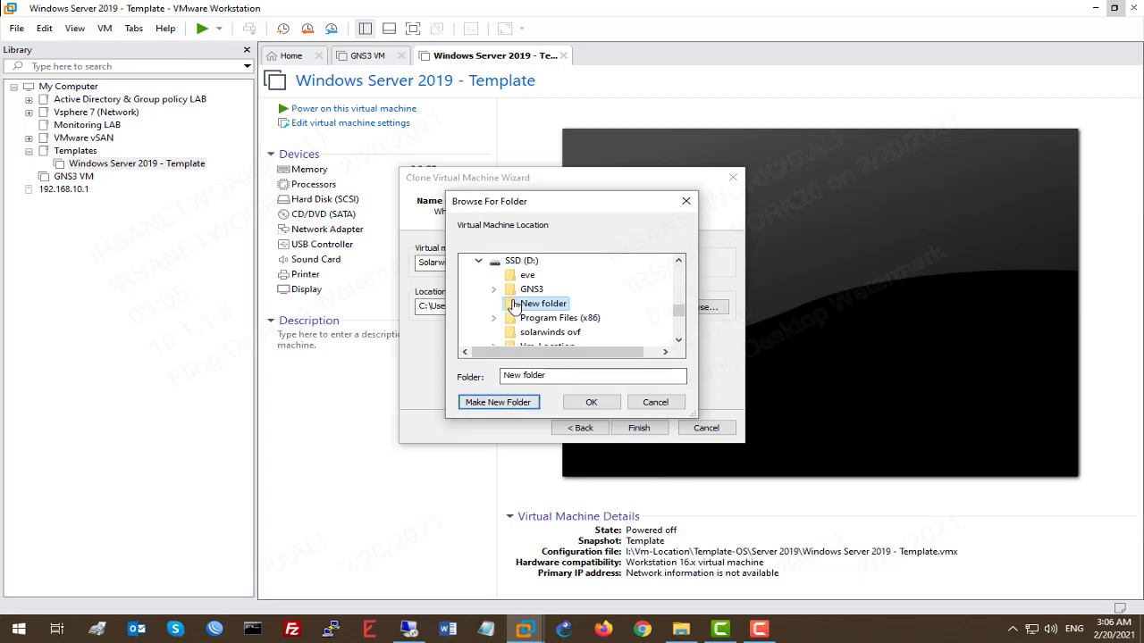
{"action": "left_click", "coordinate": [591, 403]}
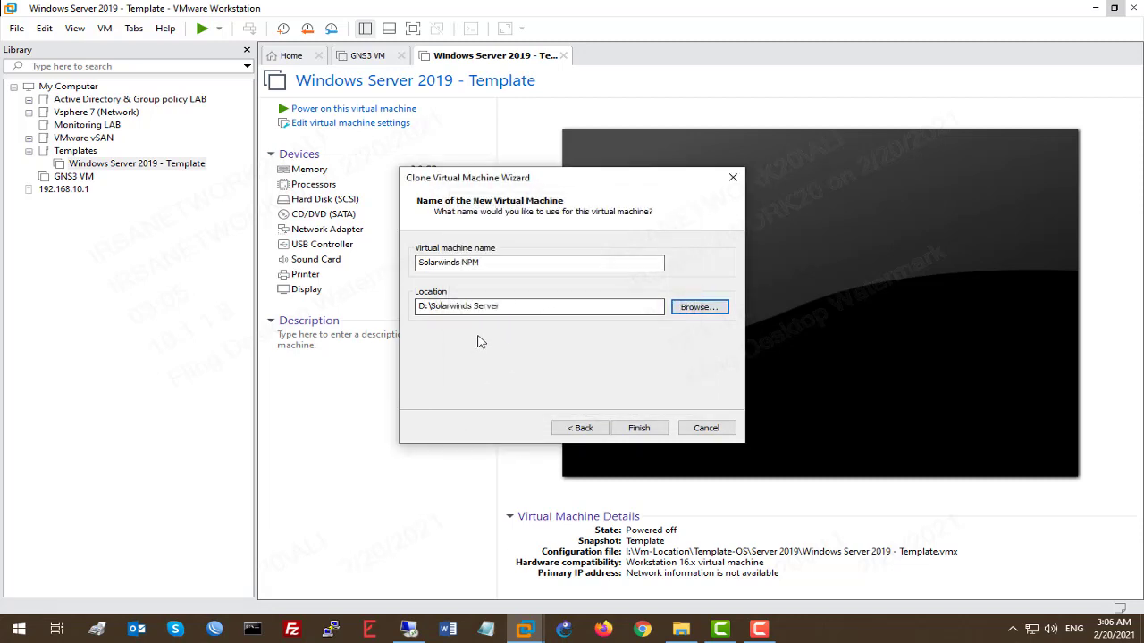
{"action": "left_click", "coordinate": [485, 306]}
{"action": "left_click_drag", "start_coordinate": [485, 306], "coordinate": [338, 303]}
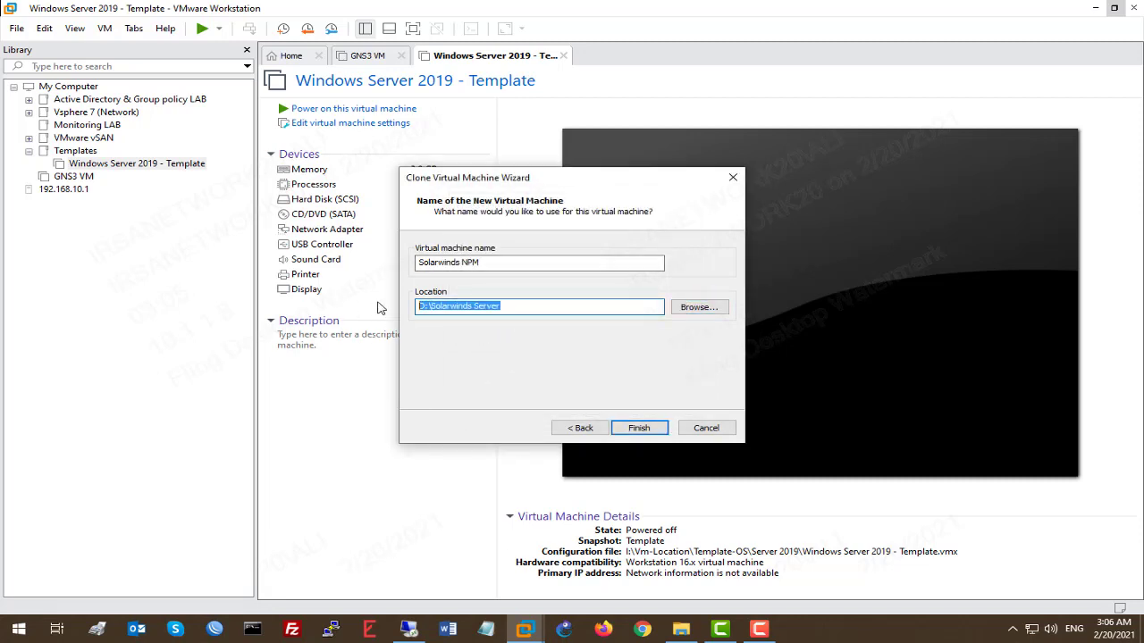
Step: Finish the full clone of Solarwinds NPM and close the completed wizard
{"action": "left_click", "coordinate": [647, 430]}
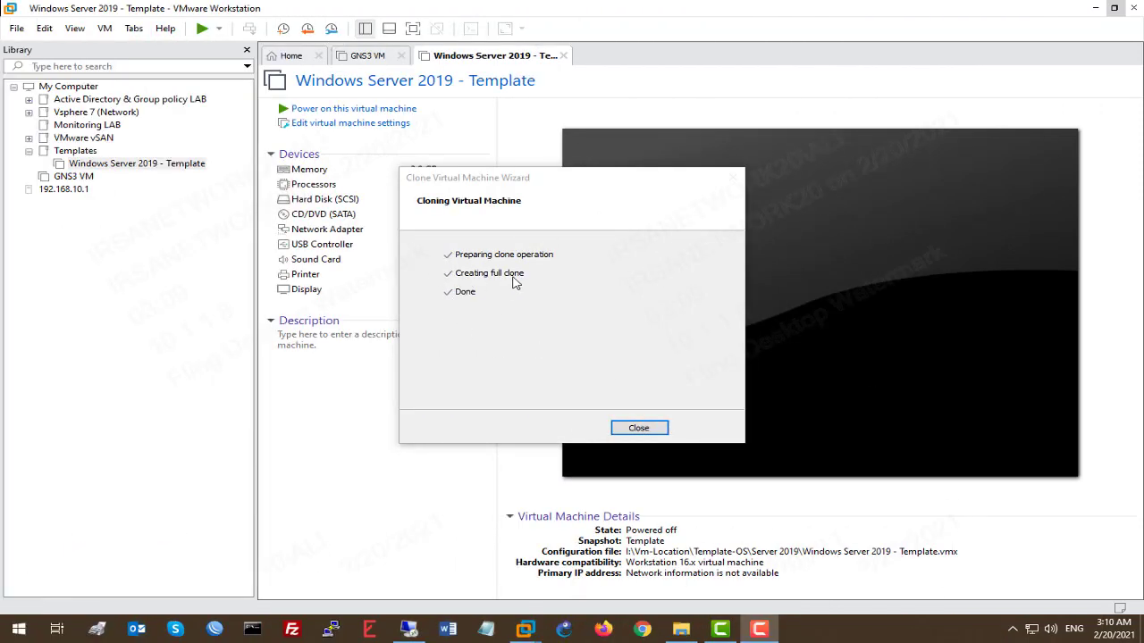
{"action": "left_click", "coordinate": [638, 428]}
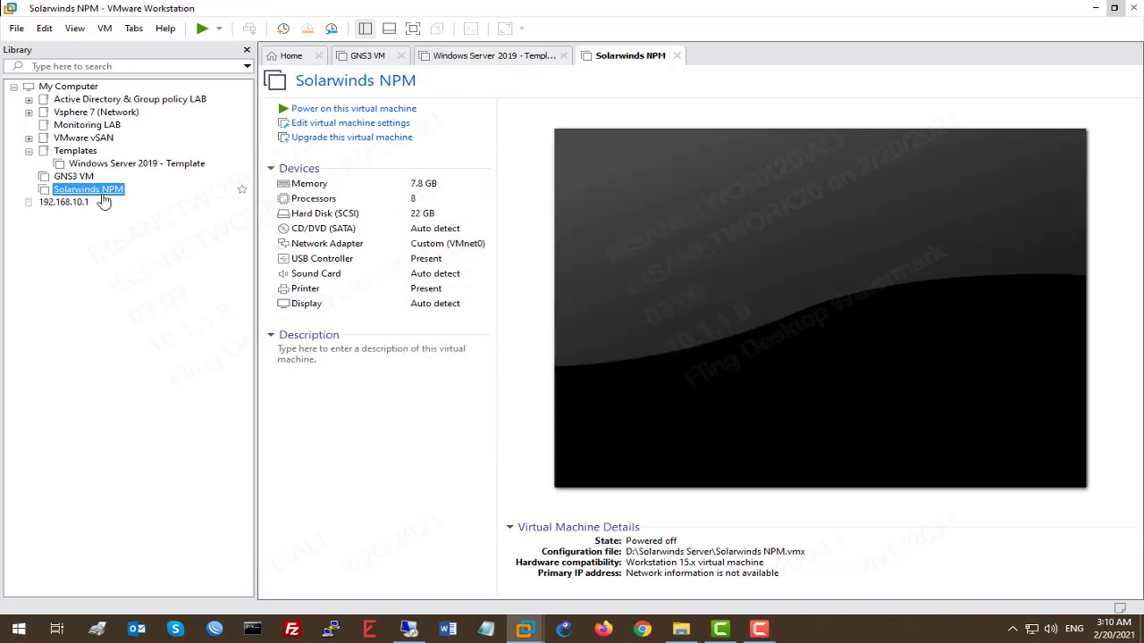
Step: Upgrade Solarwinds NPM to Workstation 16.x hardware compatibility by altering the existing machine
{"action": "left_click", "coordinate": [337, 140]}
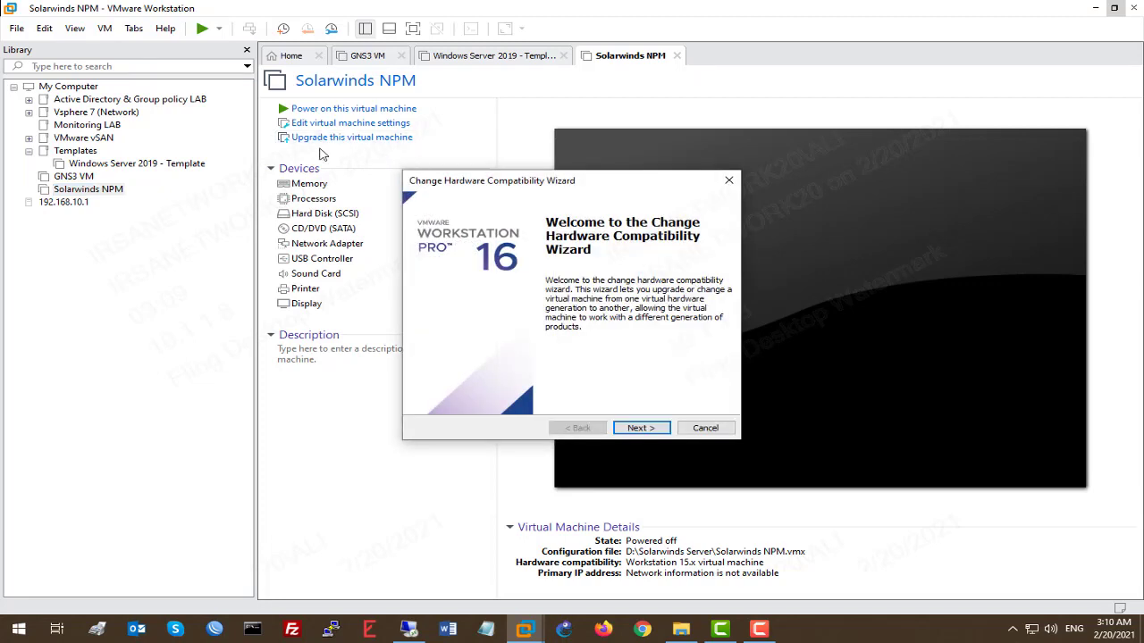
{"action": "left_click", "coordinate": [639, 429]}
{"action": "left_click", "coordinate": [585, 256]}
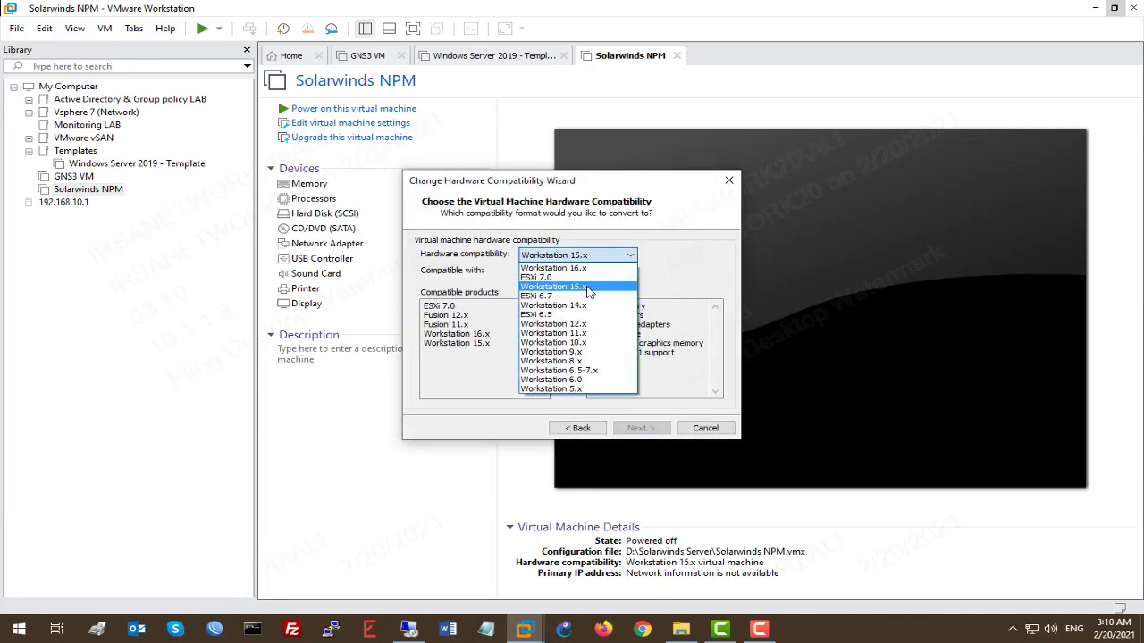
{"action": "left_click", "coordinate": [587, 268]}
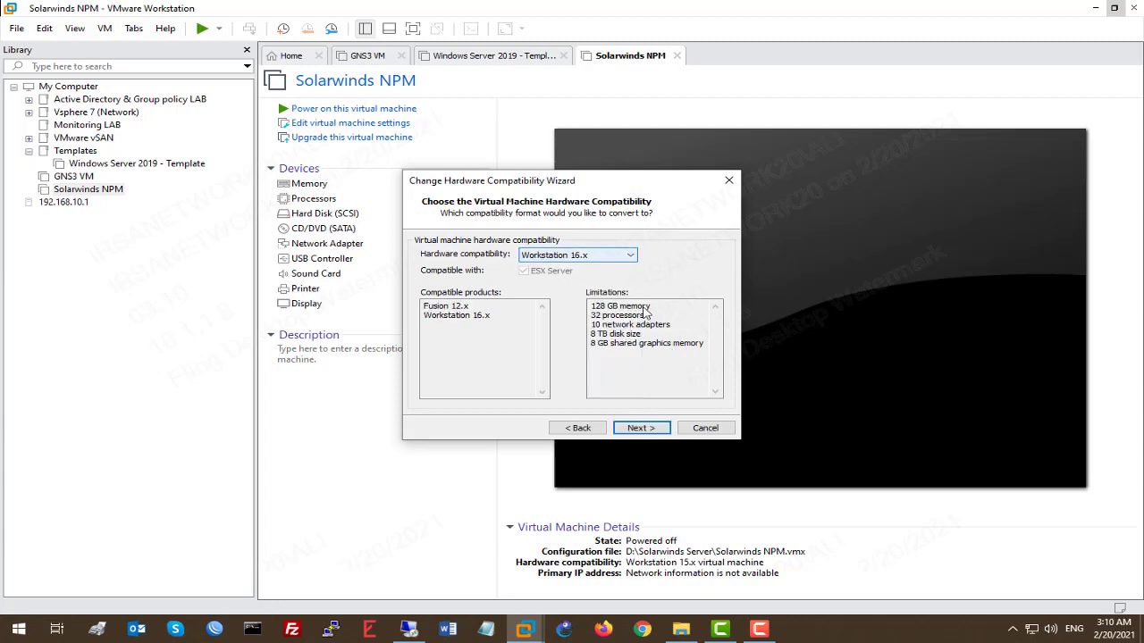
{"action": "left_click", "coordinate": [645, 431]}
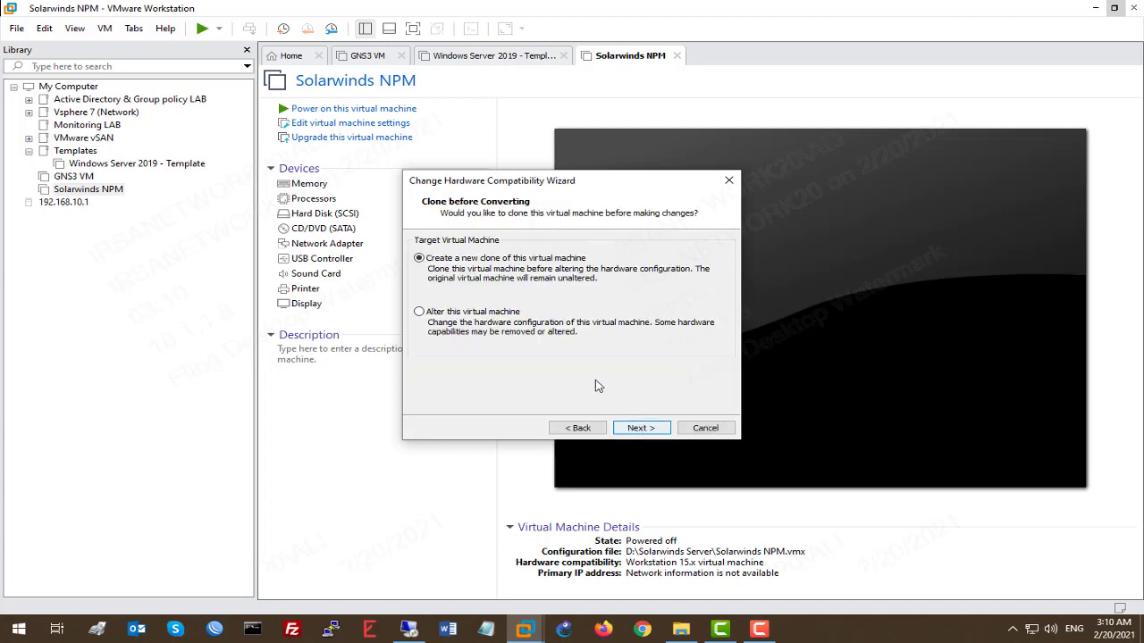
{"action": "left_click", "coordinate": [503, 314]}
{"action": "left_click", "coordinate": [645, 429]}
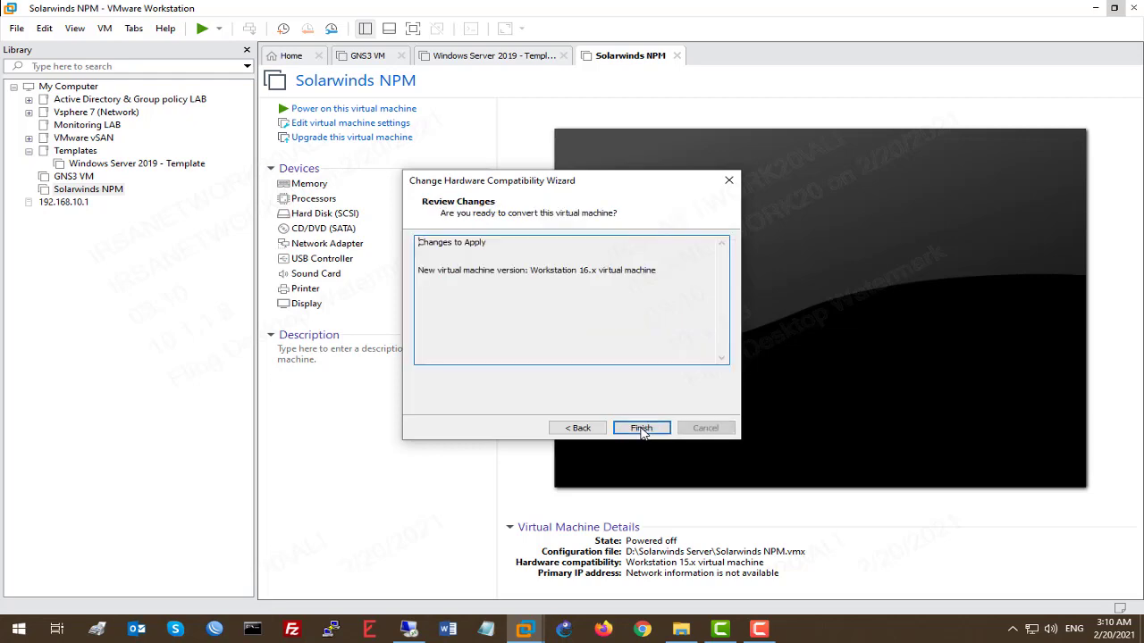
{"action": "left_click", "coordinate": [643, 428]}
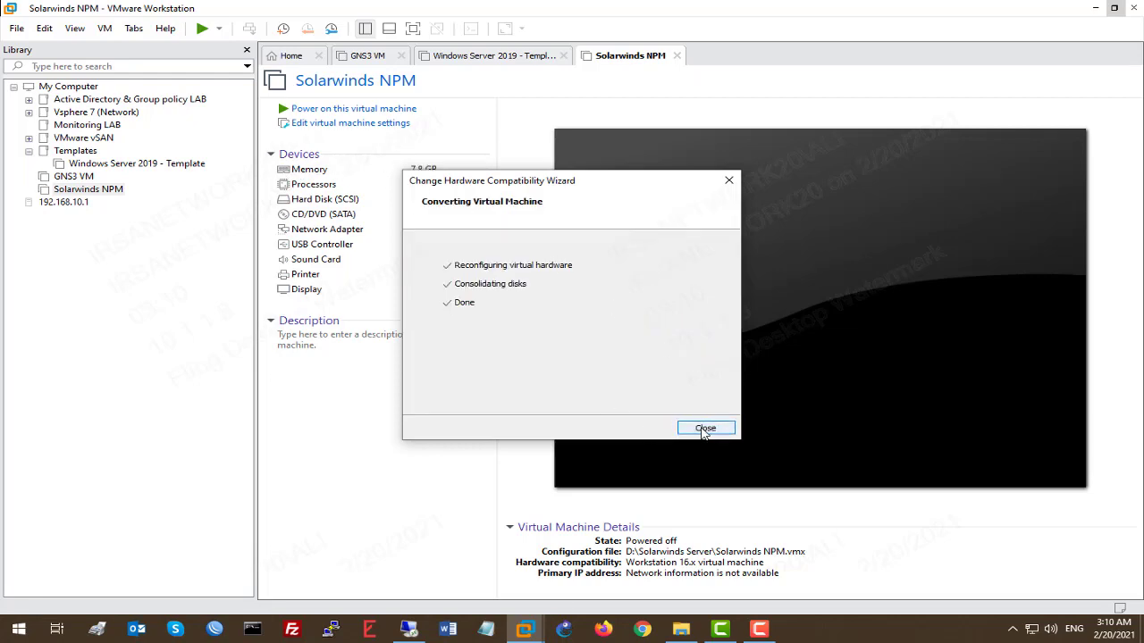
{"action": "left_click", "coordinate": [706, 427]}
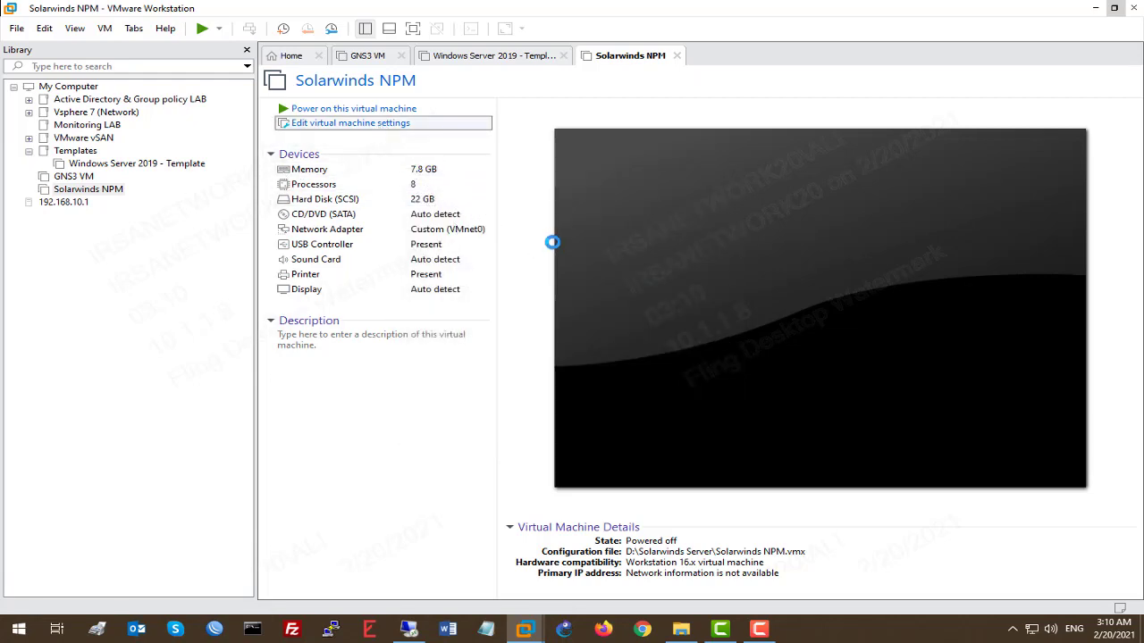
Step: Set the VM's memory to 6000 MB and its processors to 2
{"action": "left_click_drag", "start_coordinate": [697, 143], "coordinate": [686, 143]}
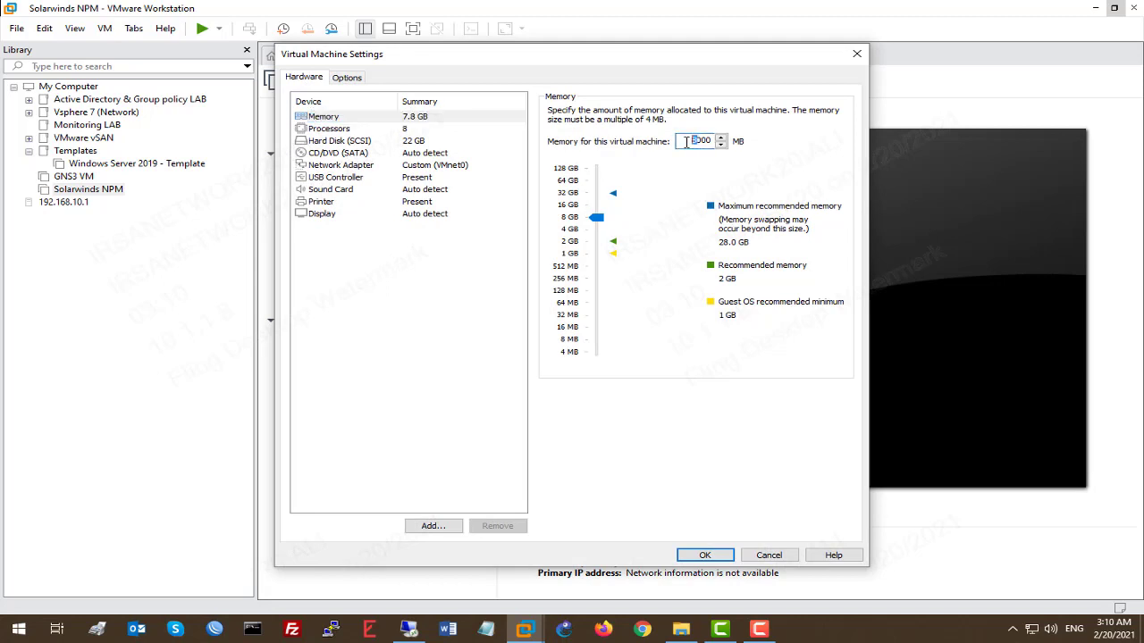
{"action": "left_click", "coordinate": [419, 131]}
{"action": "left_click", "coordinate": [703, 115]}
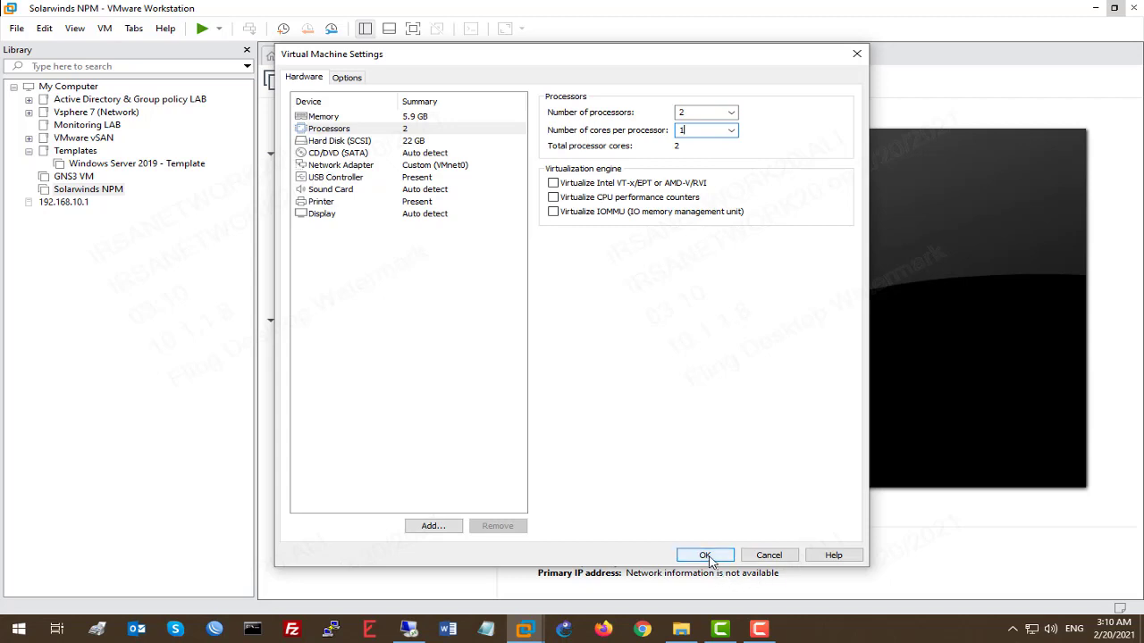
Step: Expand the virtual hard disk to 70 GB and save the settings
{"action": "left_click", "coordinate": [375, 141]}
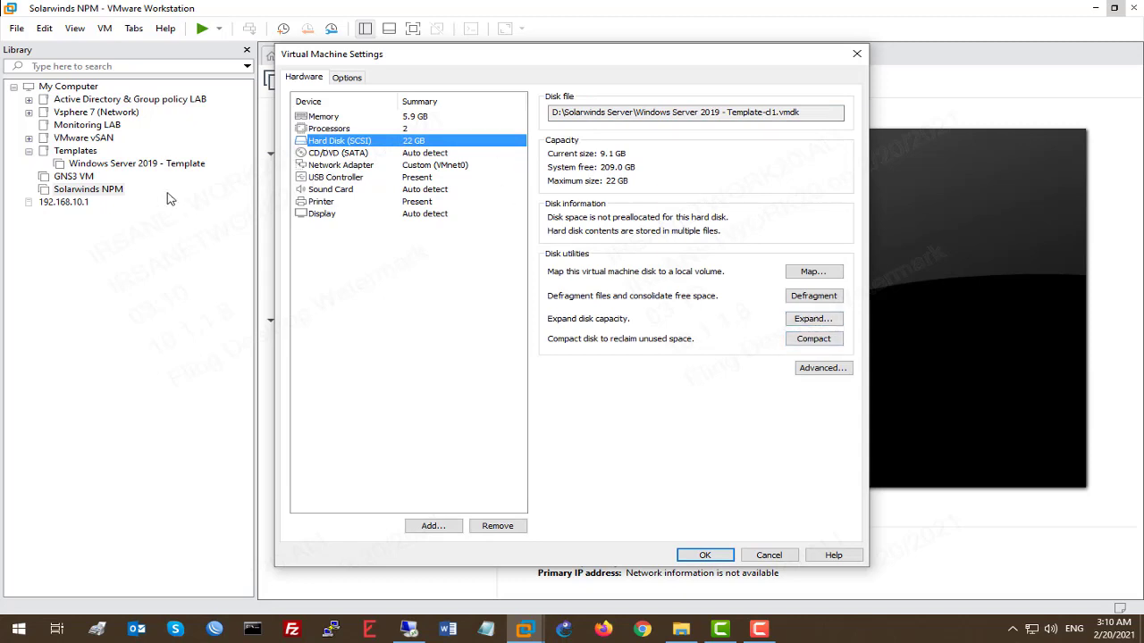
{"action": "left_click", "coordinate": [813, 319]}
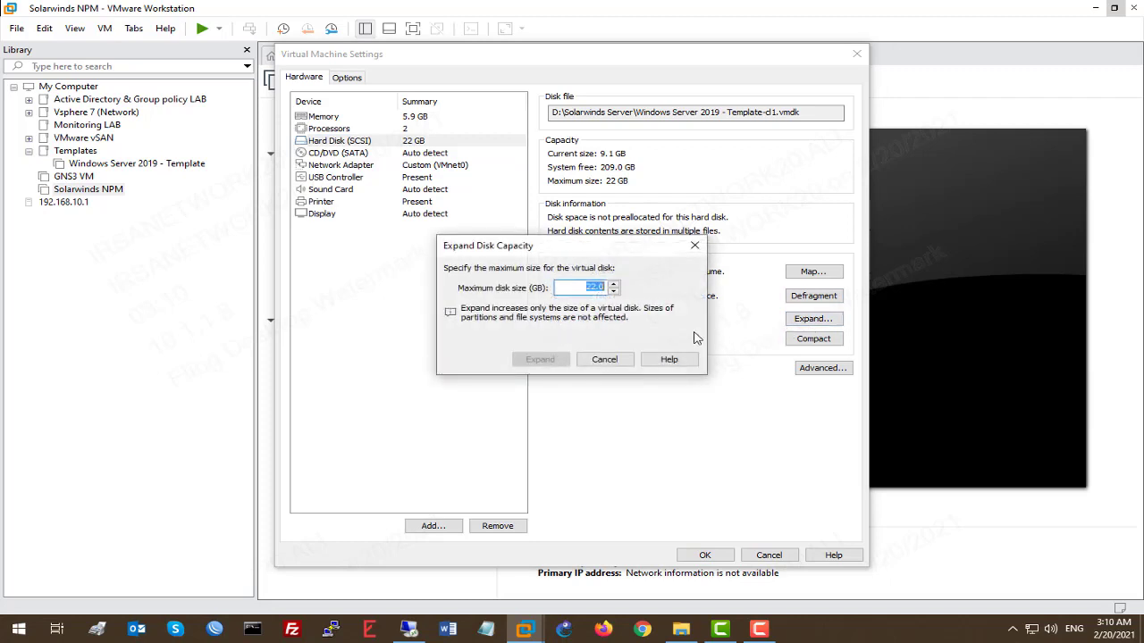
{"action": "left_click", "coordinate": [694, 244]}
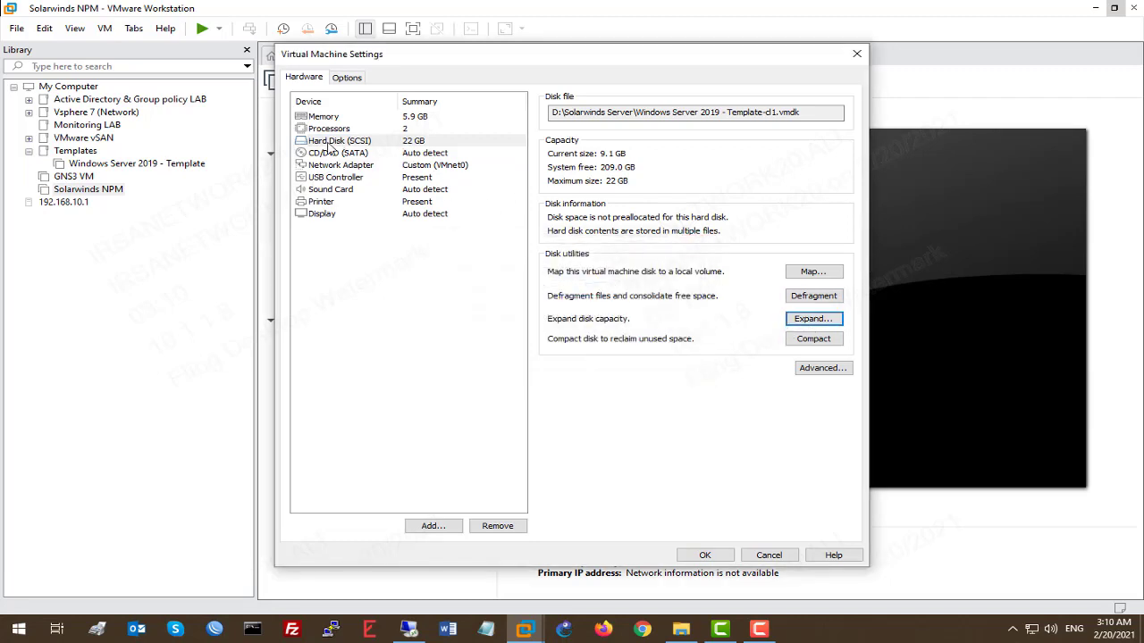
{"action": "left_click", "coordinate": [806, 319]}
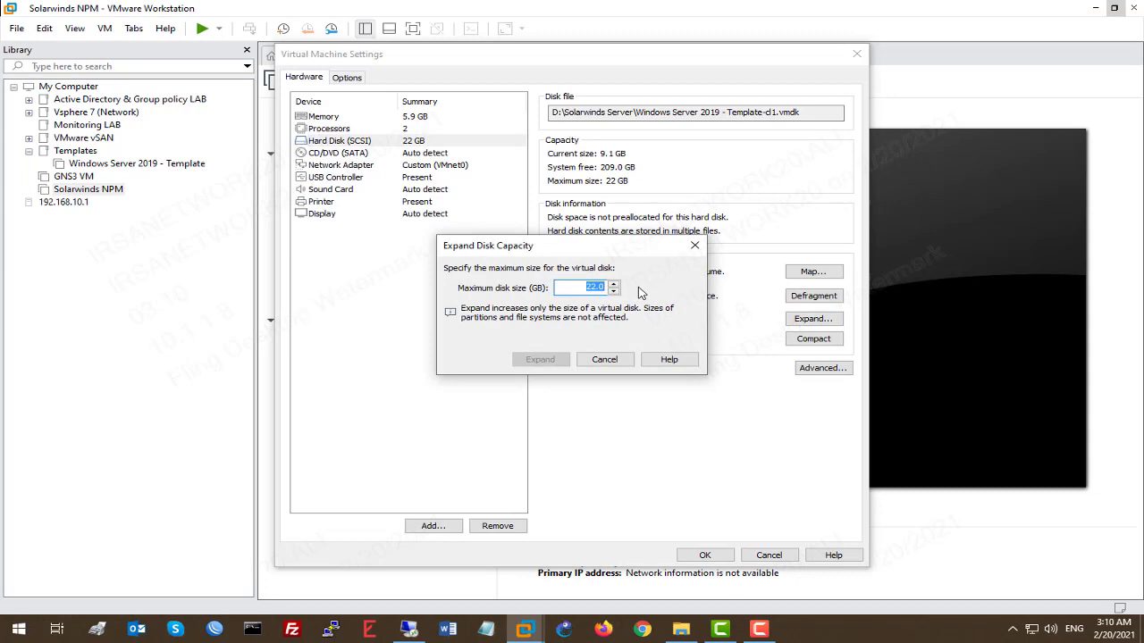
{"action": "type", "text": "70"}
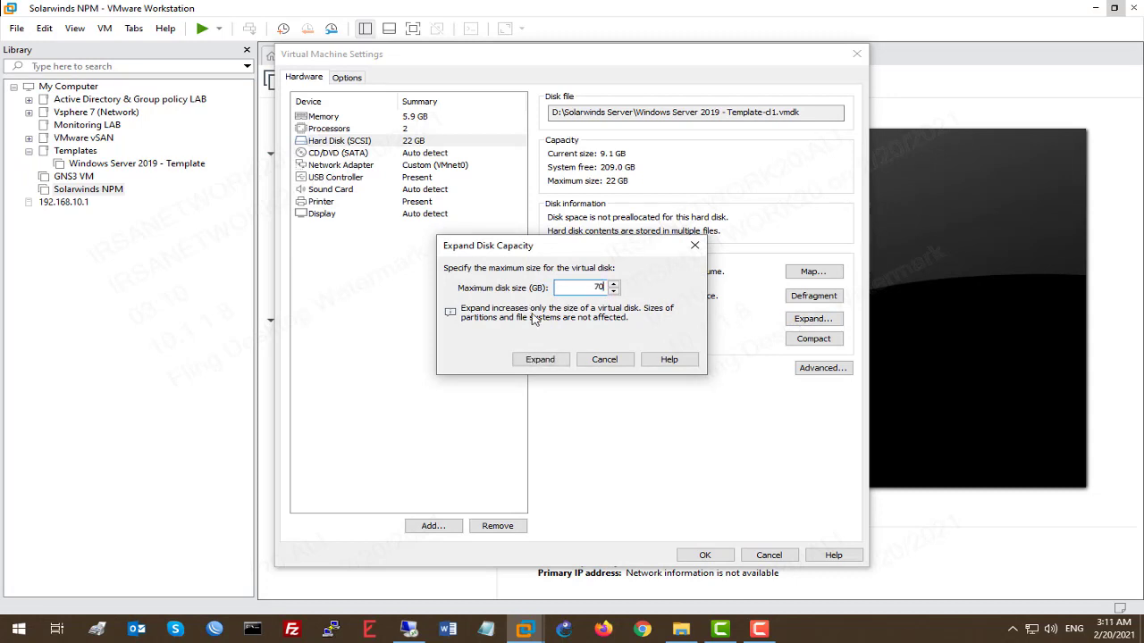
{"action": "left_click", "coordinate": [542, 359]}
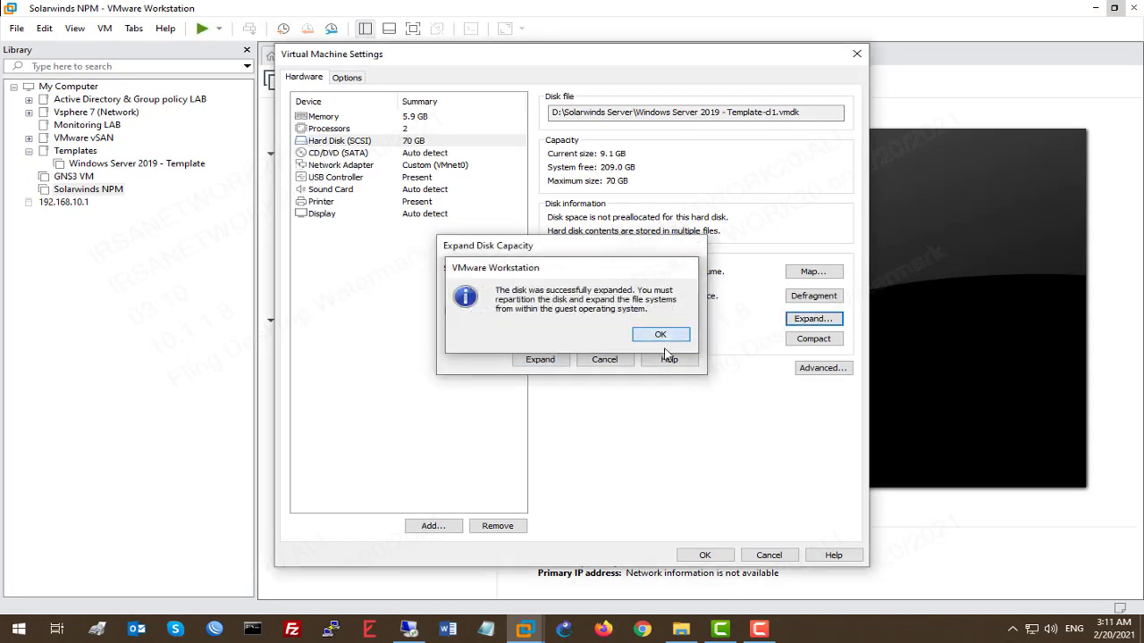
{"action": "left_click", "coordinate": [661, 337]}
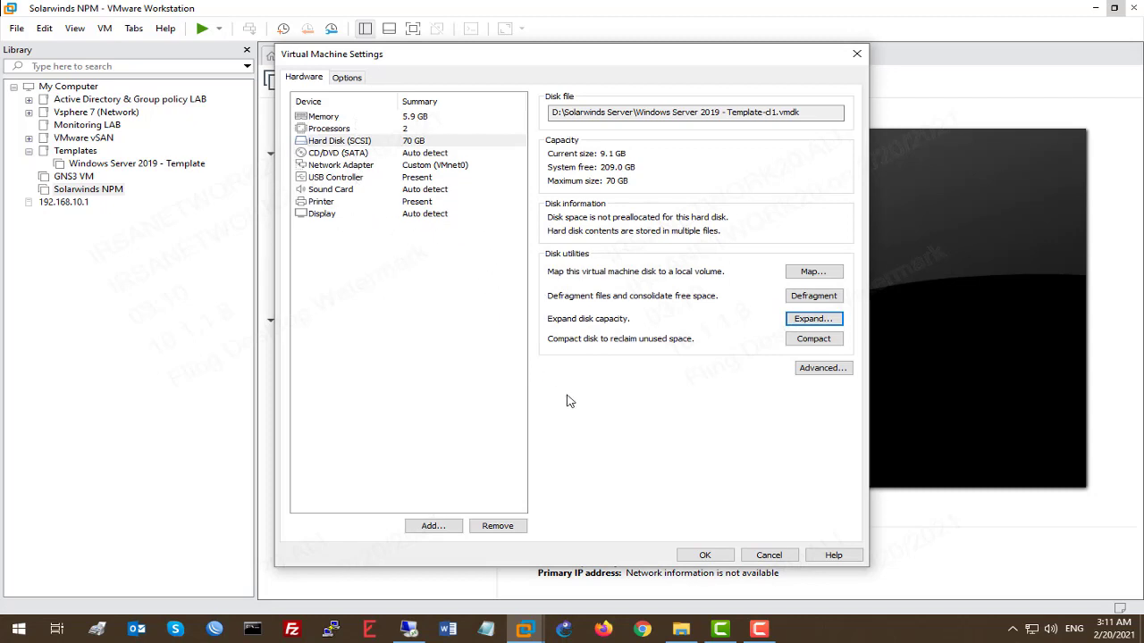
{"action": "left_click", "coordinate": [705, 554]}
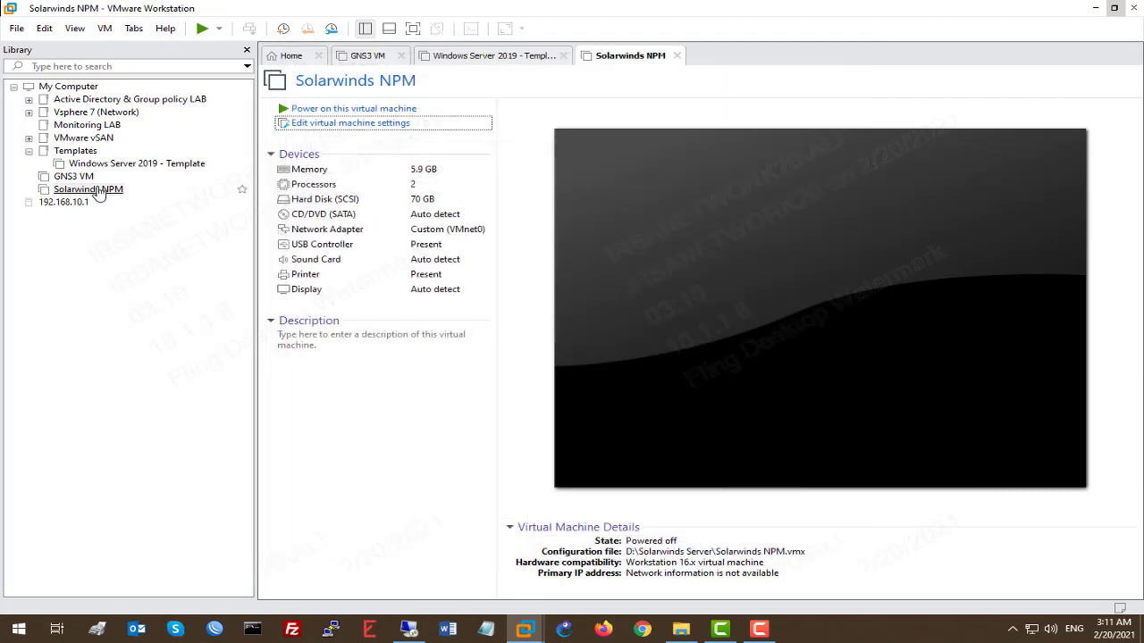
Step: Start up the Solarwinds NPM guest from its Power menu
{"action": "right_click", "coordinate": [98, 189]}
{"action": "mouse_move", "coordinate": [179, 284]}
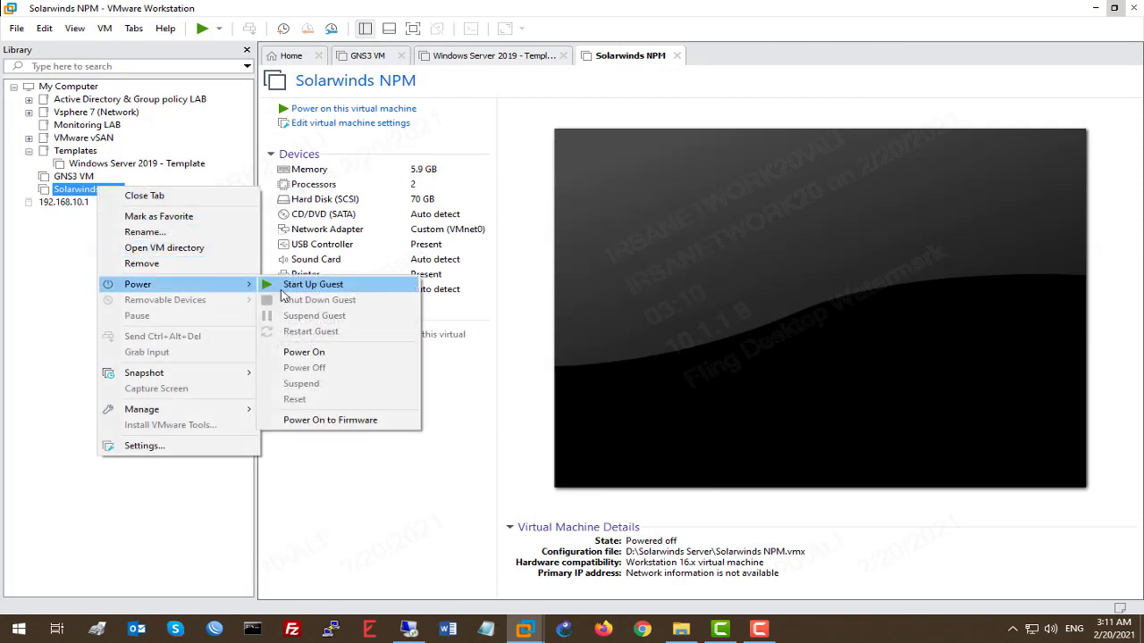
{"action": "left_click", "coordinate": [300, 285]}
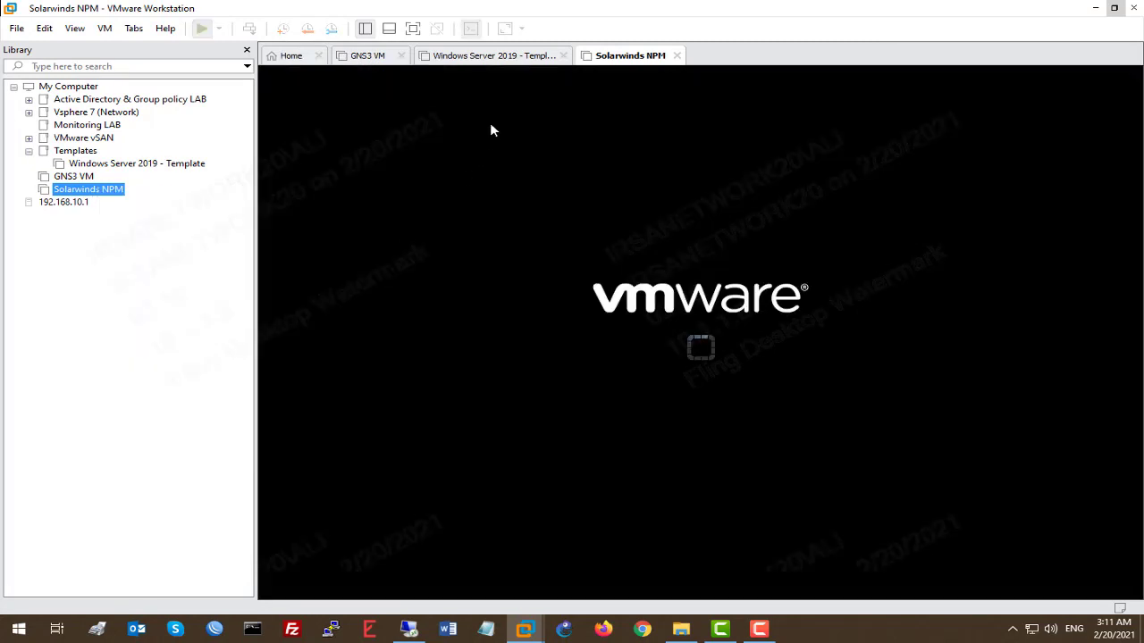
Step: Close the Windows Server 2019 - Template tab and dismiss the CD-ROM warning
{"action": "left_click", "coordinate": [509, 59]}
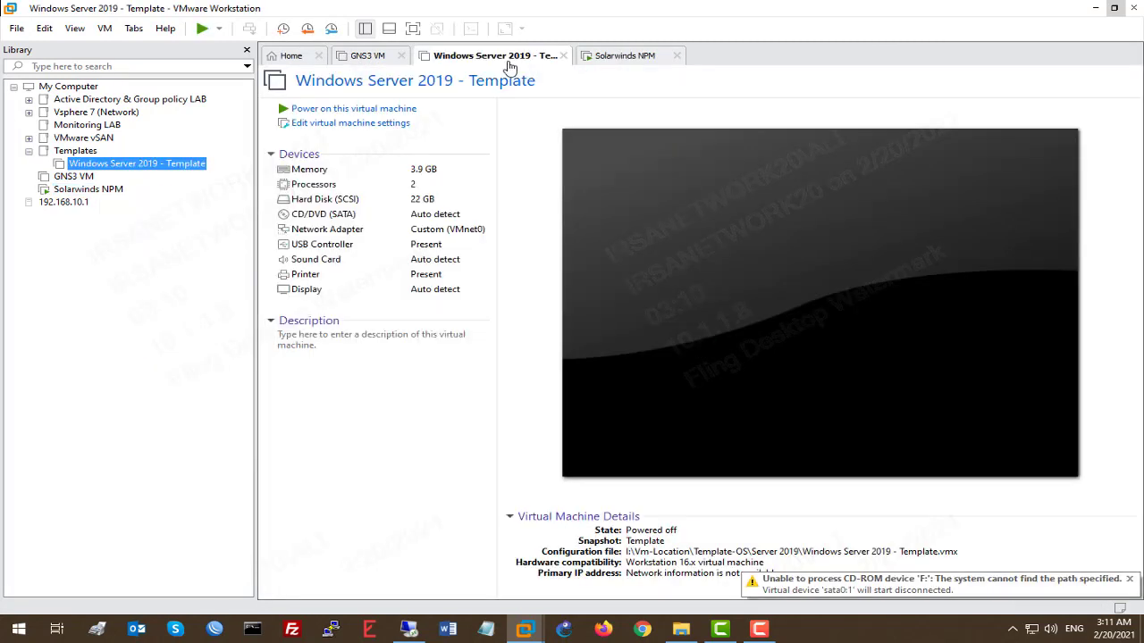
{"action": "left_click", "coordinate": [563, 55]}
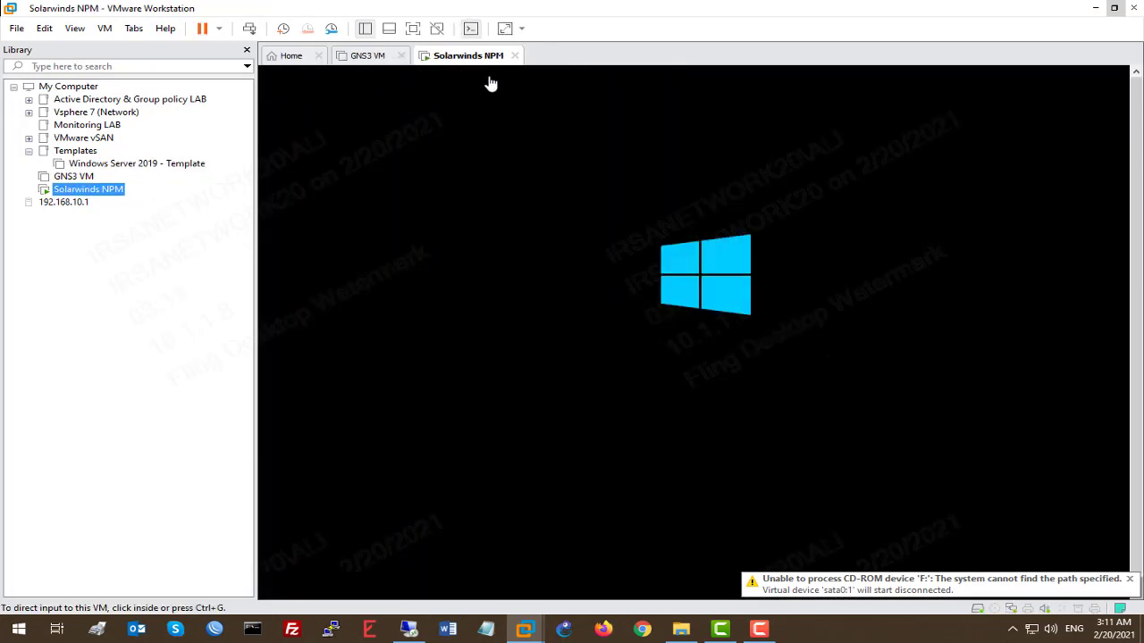
{"action": "left_click", "coordinate": [1131, 580]}
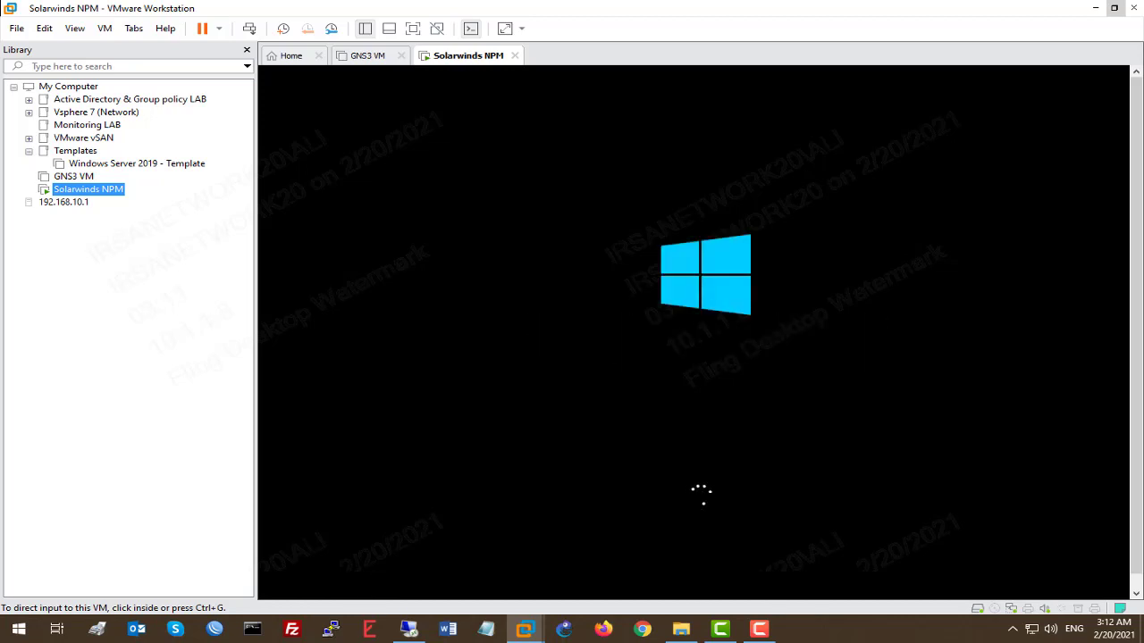
{"action": "left_click", "coordinate": [947, 641]}
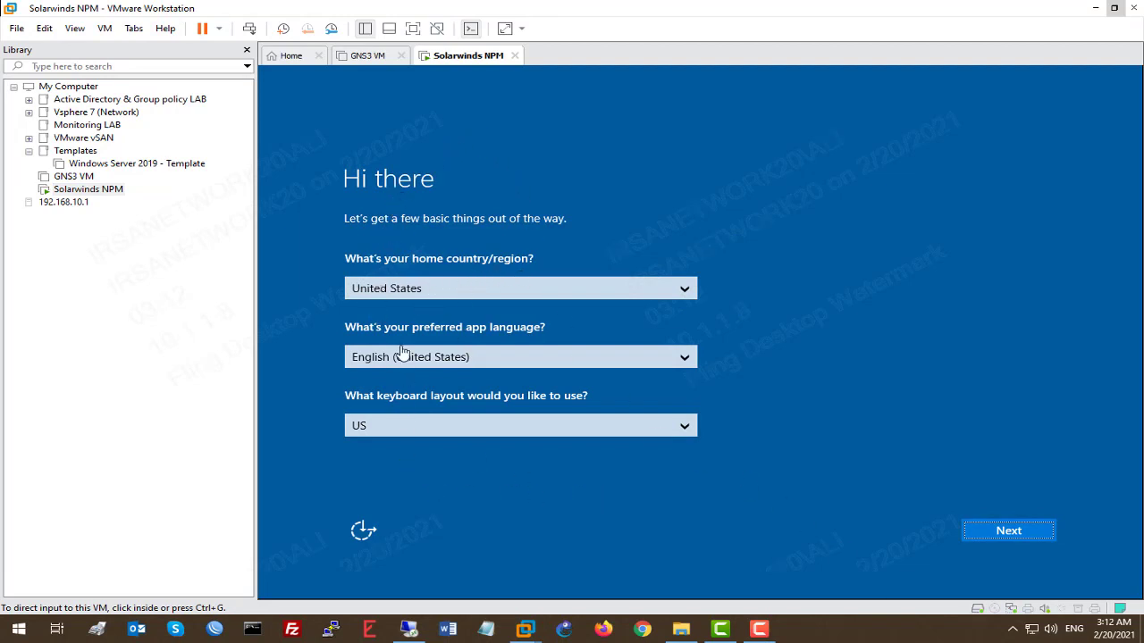
Step: Accept default region settings and license terms, and set the Administrator password
{"action": "left_click", "coordinate": [1007, 531]}
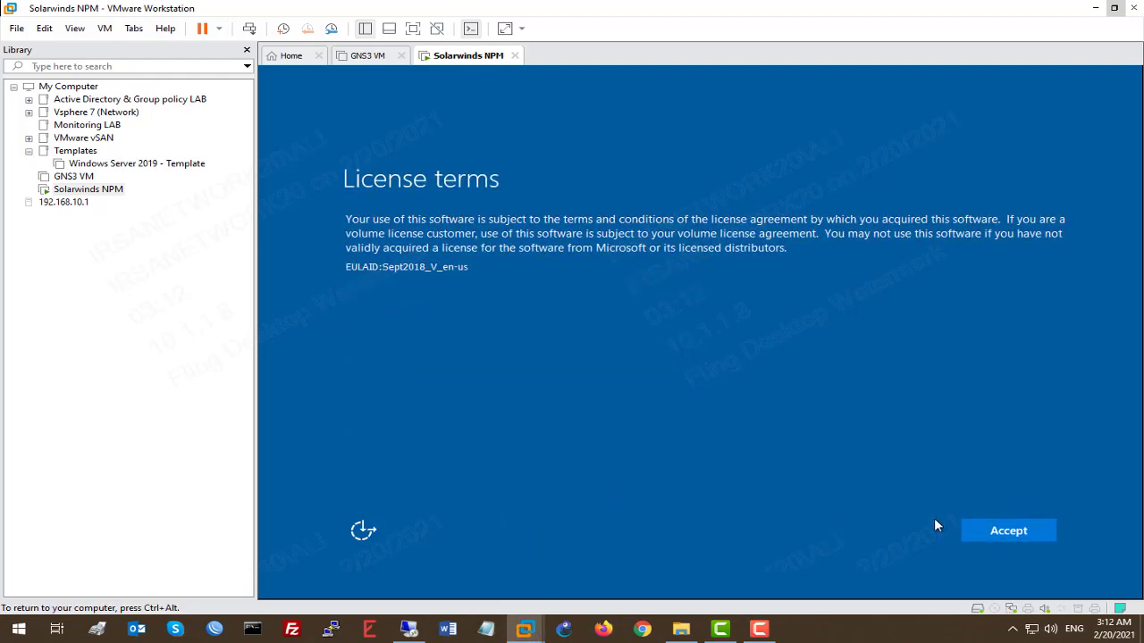
{"action": "left_click", "coordinate": [1019, 531]}
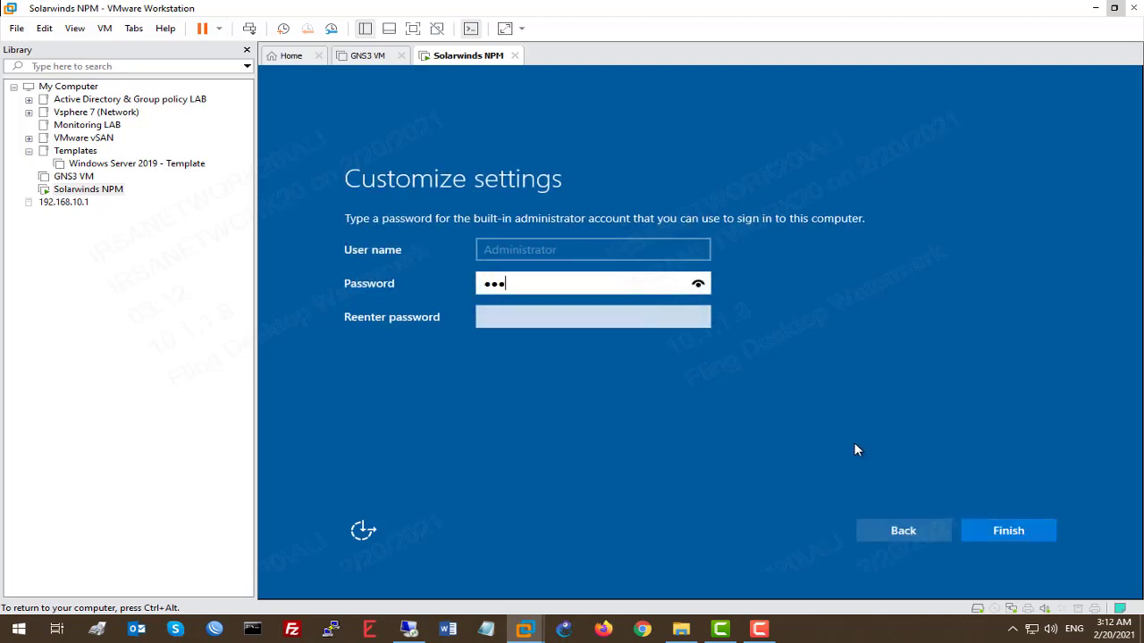
{"action": "key", "text": "Tab"}
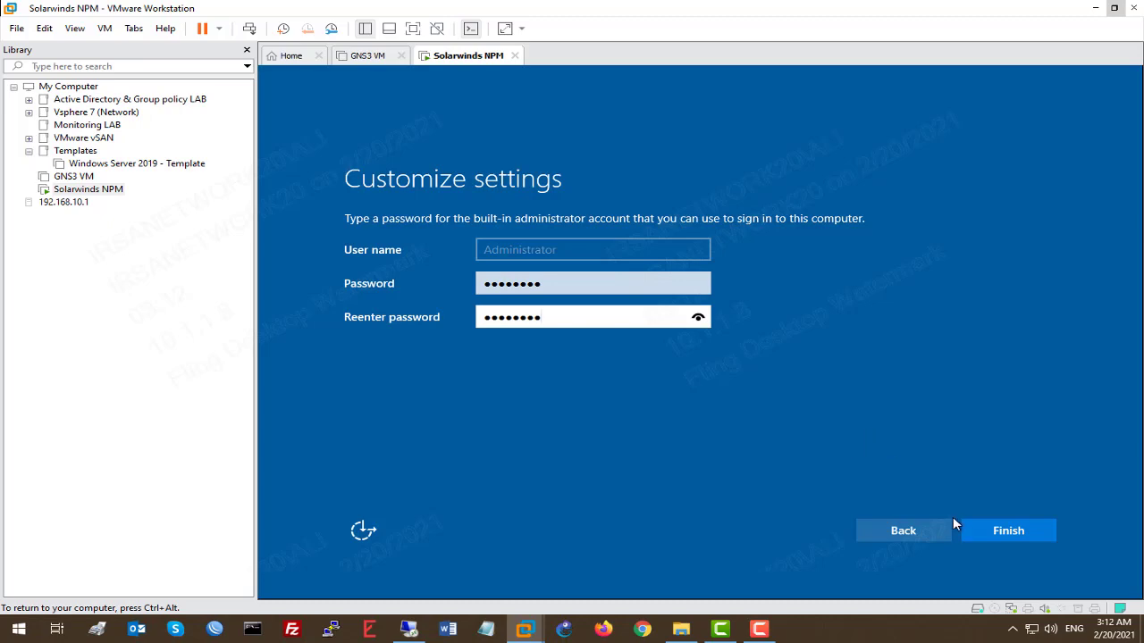
{"action": "left_click", "coordinate": [991, 527]}
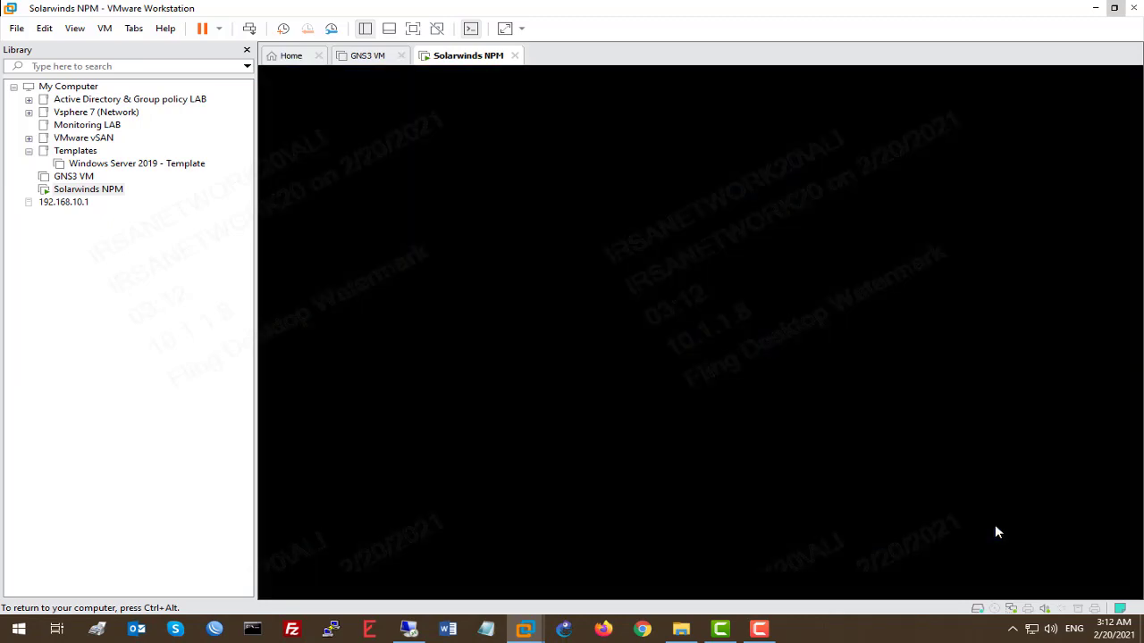
Step: Send Ctrl+Alt+Del to the VM and sign in as Administrator
{"action": "key", "text": "ctrl+alt"}
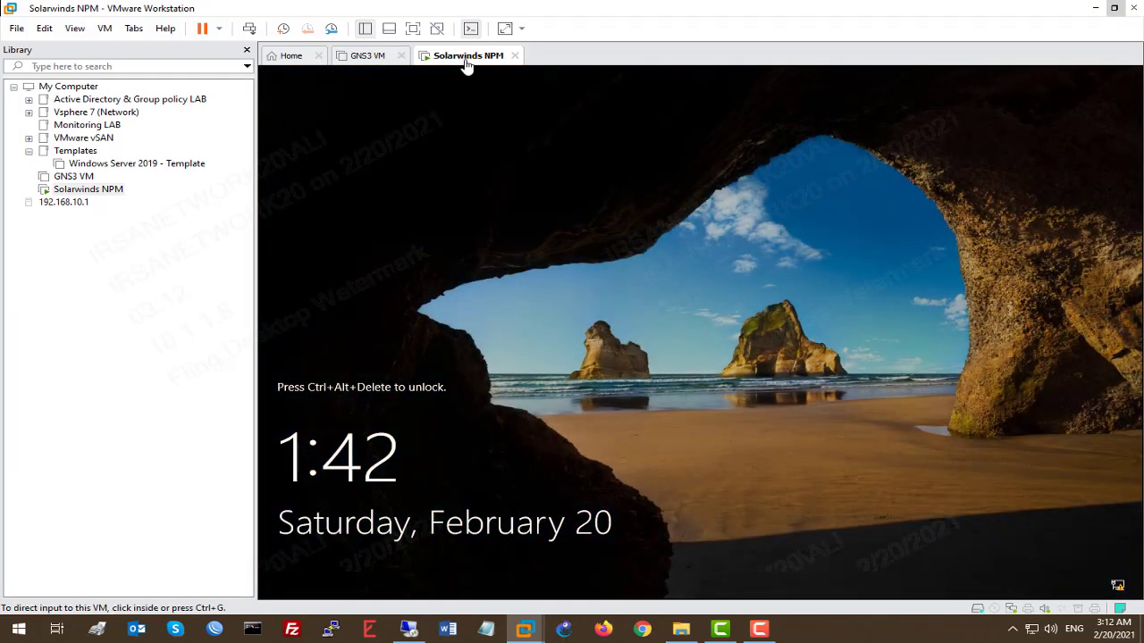
{"action": "right_click", "coordinate": [460, 61]}
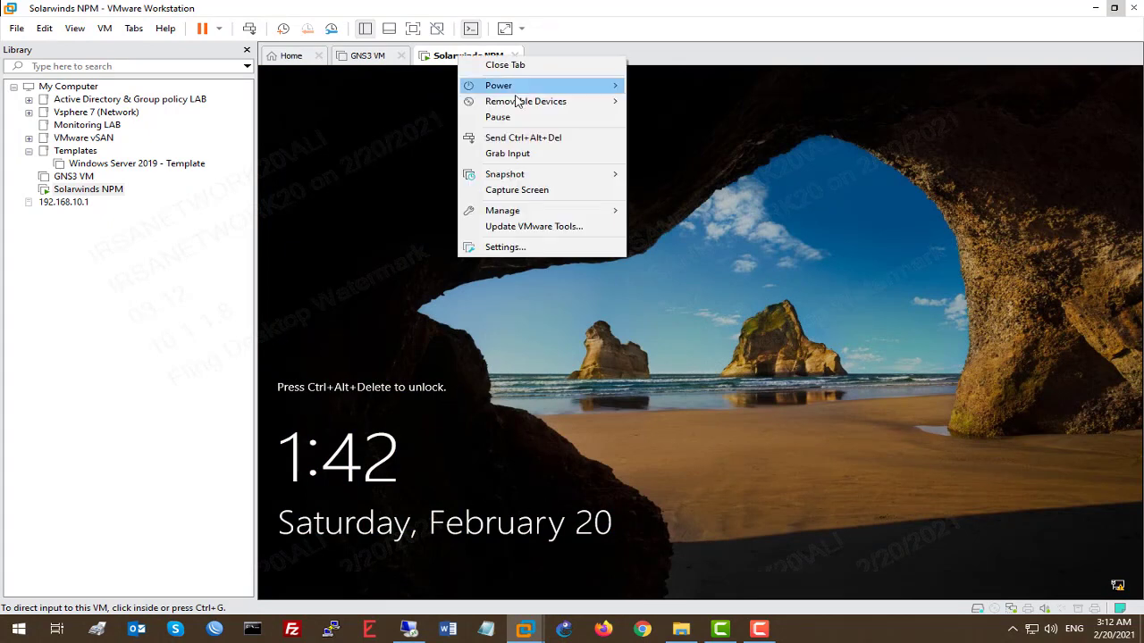
{"action": "left_click", "coordinate": [564, 139]}
{"action": "left_click", "coordinate": [688, 393]}
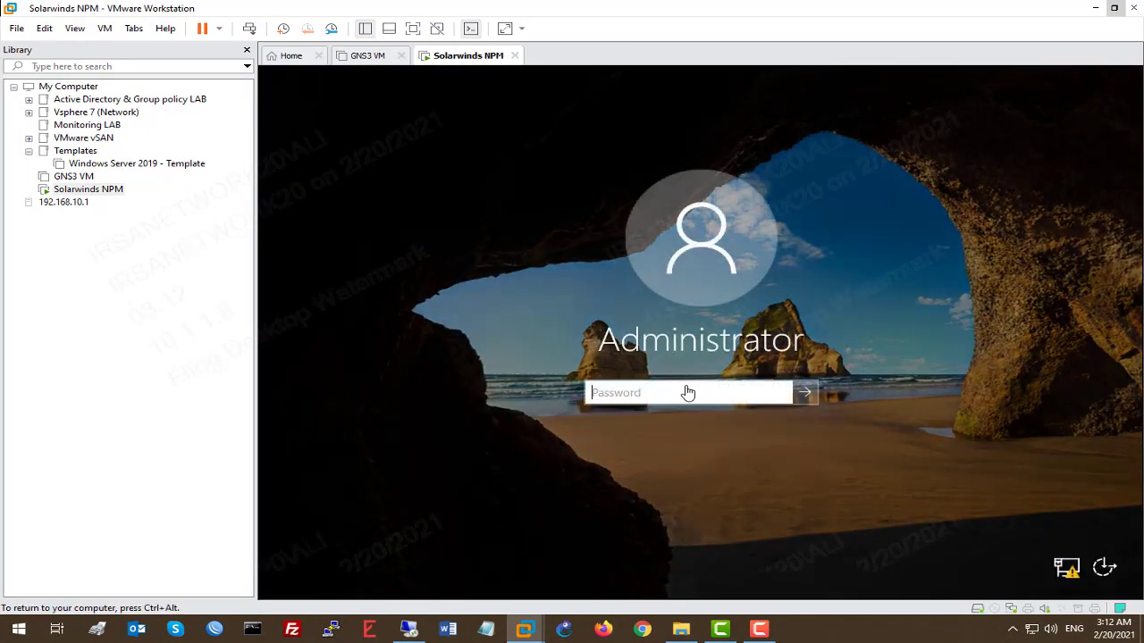
{"action": "type", "text": "•"}
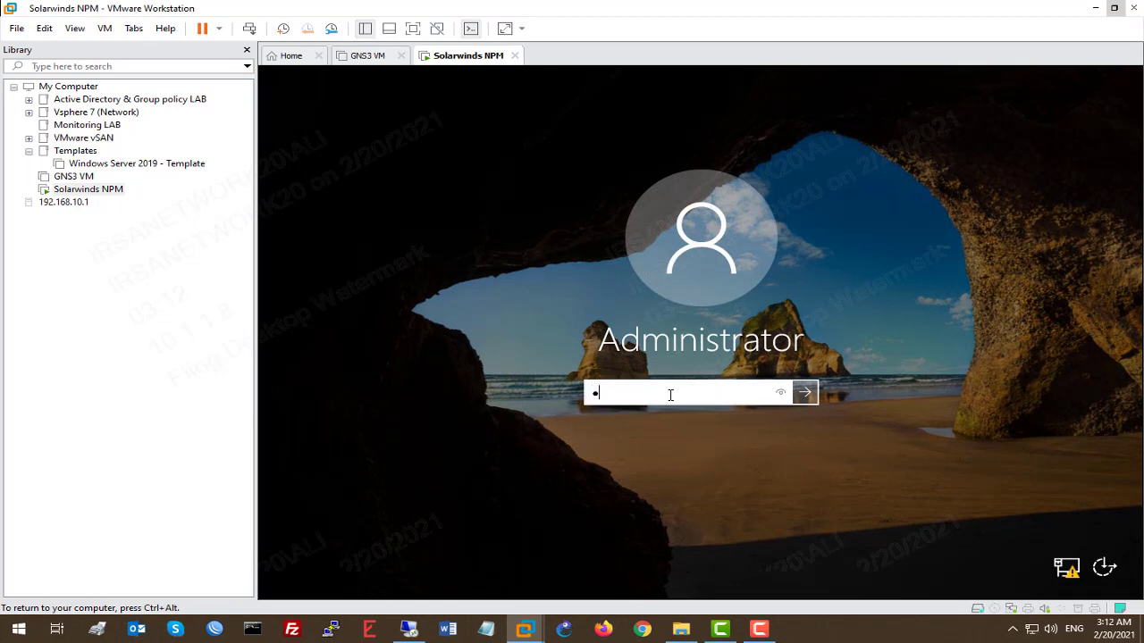
{"action": "key", "text": "Return"}
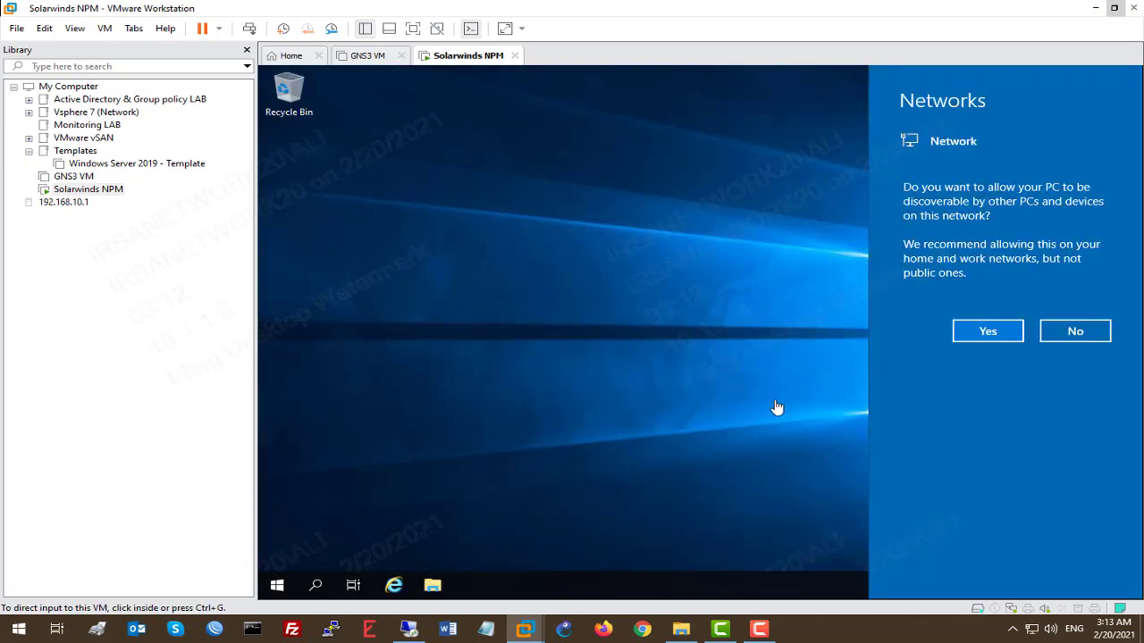
Step: Allow network discovery and close Server Manager
{"action": "left_click", "coordinate": [653, 260]}
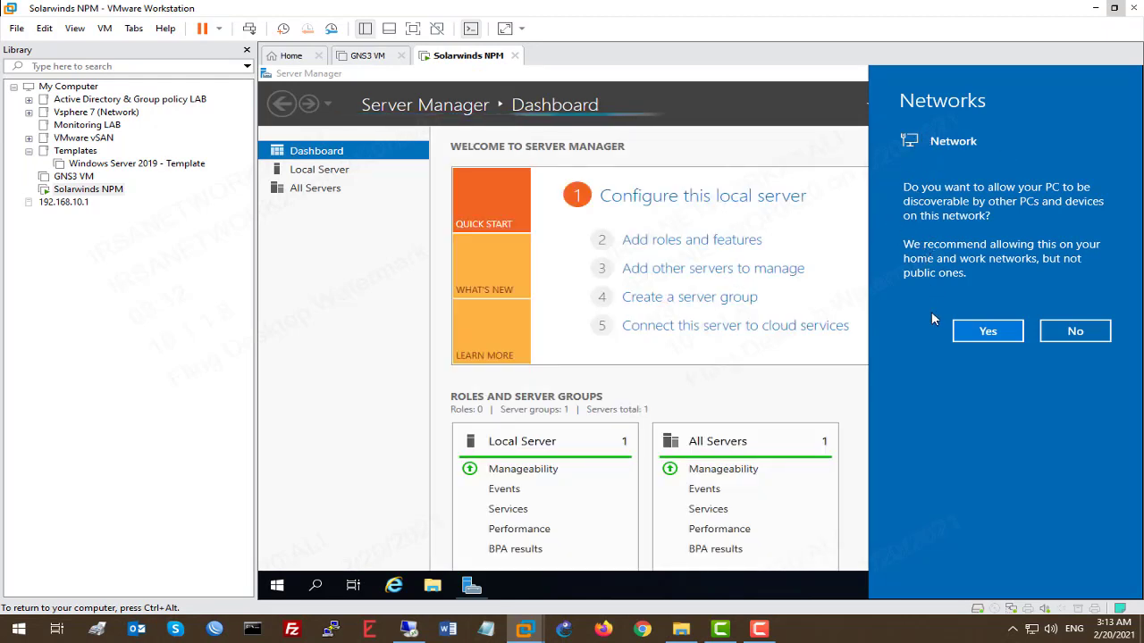
{"action": "left_click", "coordinate": [999, 331]}
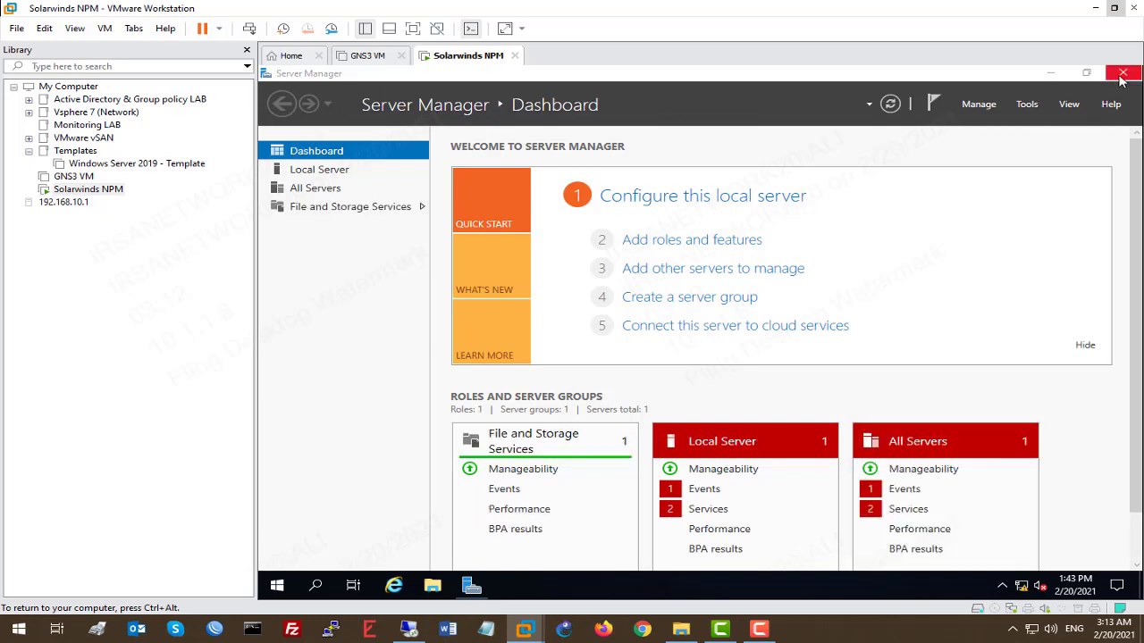
{"action": "left_click", "coordinate": [1122, 74]}
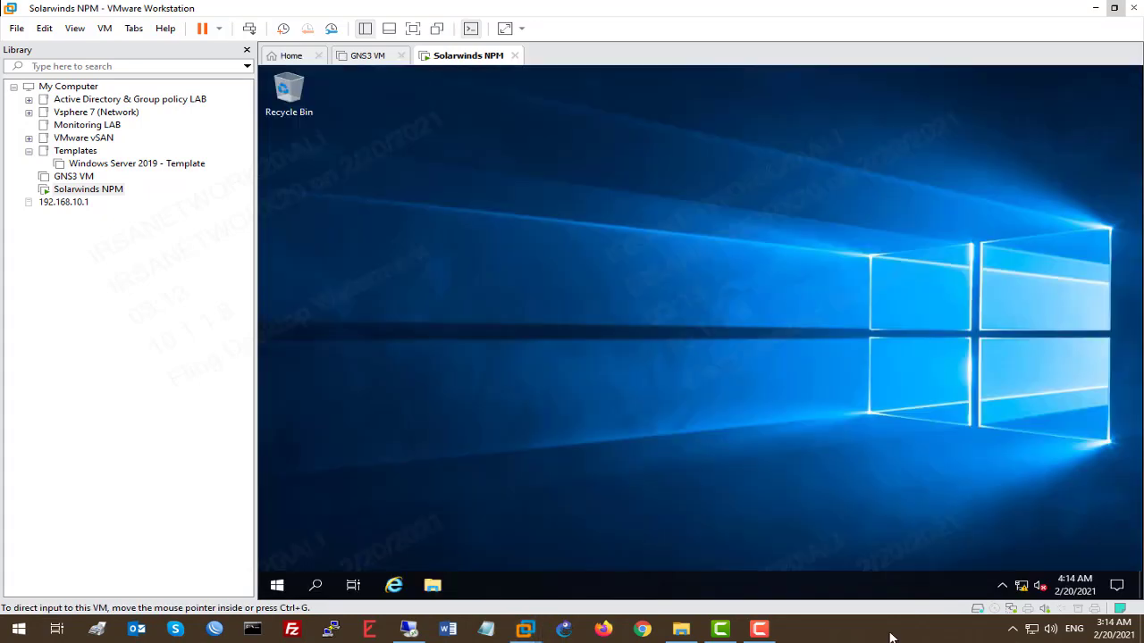
Step: Drag the NPM 2019.4 offline installer from the host's APPs folder onto the VM desktop
{"action": "left_click", "coordinate": [682, 629]}
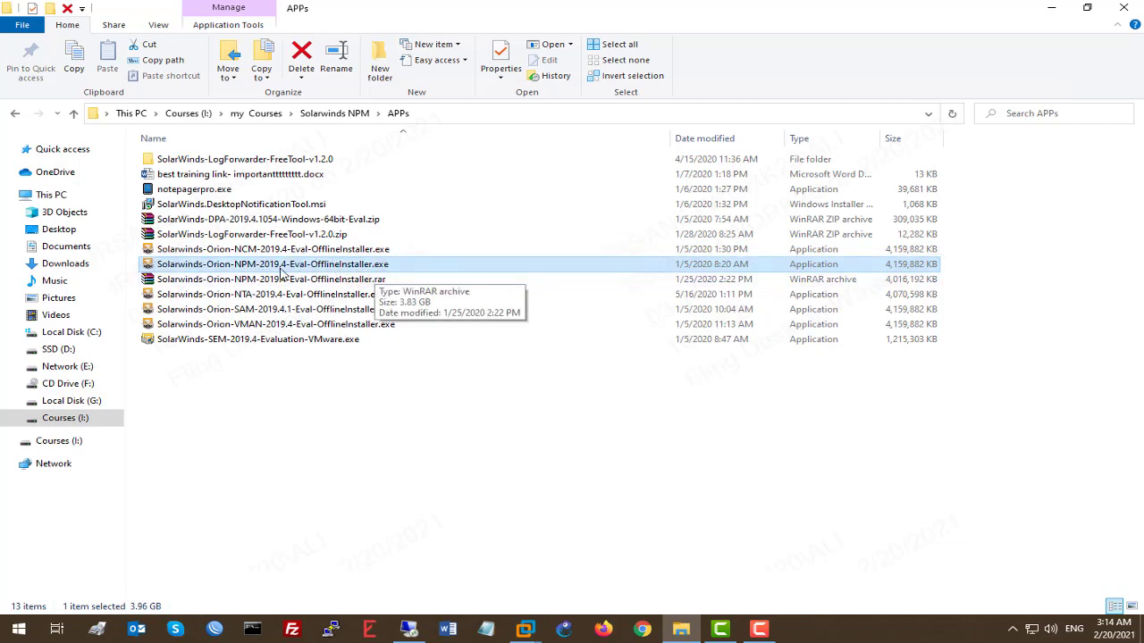
{"action": "left_click", "coordinate": [1086, 11]}
{"action": "scroll", "coordinate": [358, 129], "scroll_direction": "up", "scroll_amount": 1}
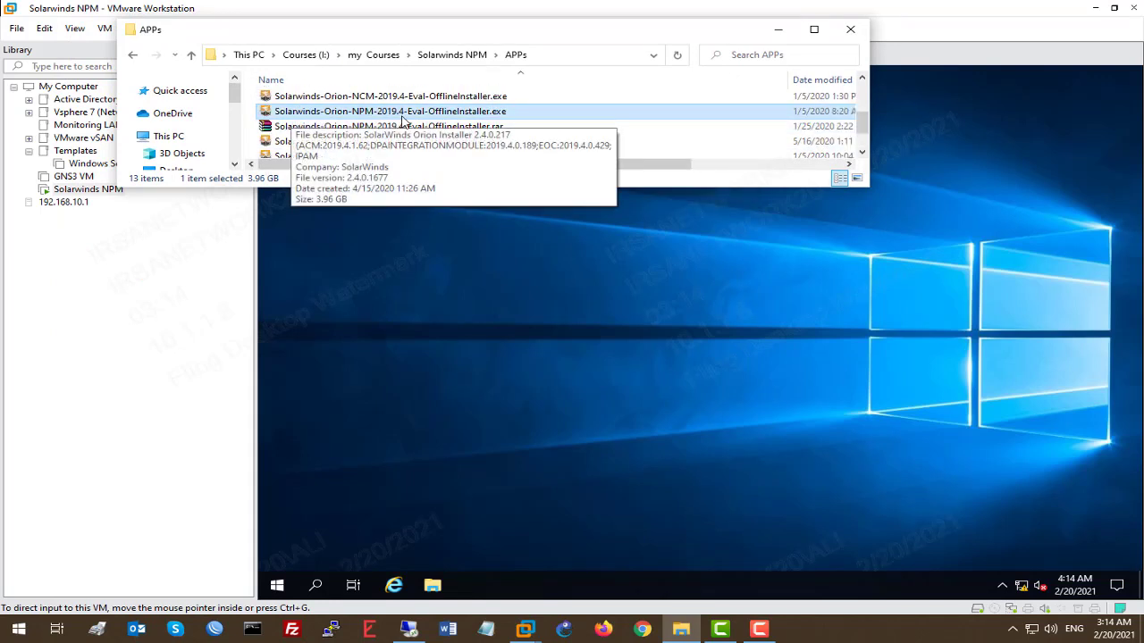
{"action": "left_click_drag", "start_coordinate": [414, 116], "coordinate": [561, 346]}
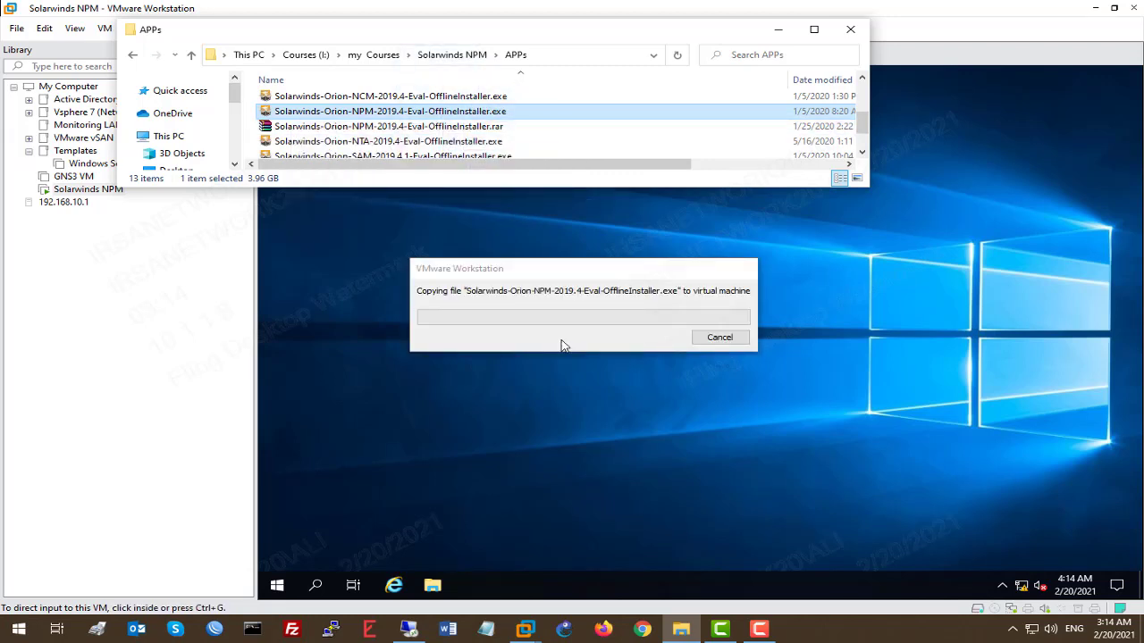
{"action": "left_click", "coordinate": [693, 631]}
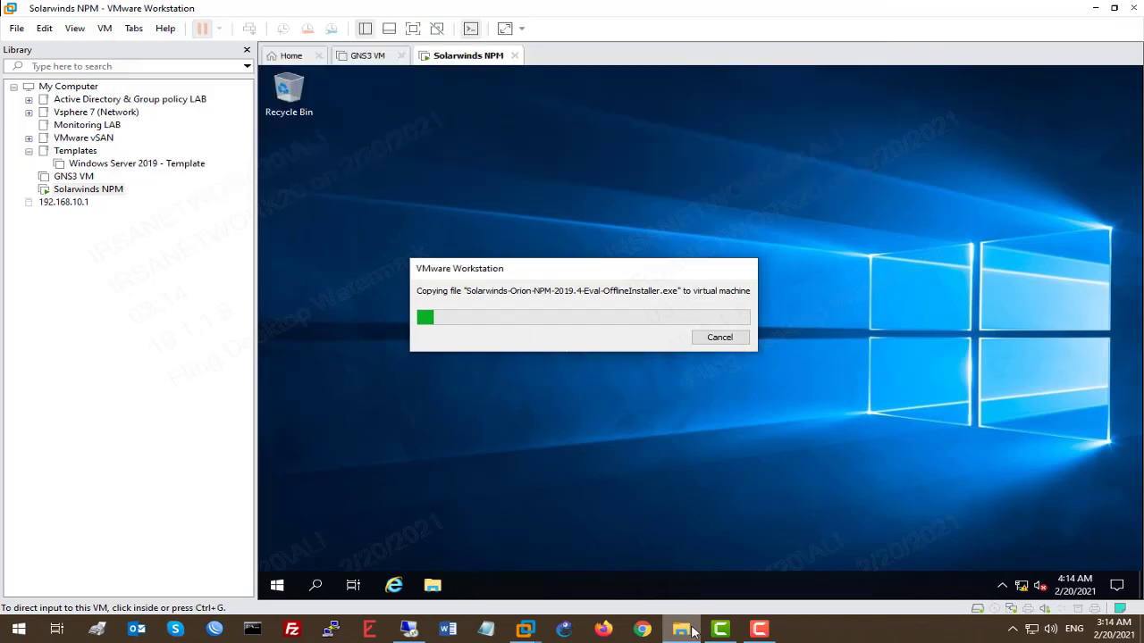
{"action": "left_click", "coordinate": [682, 630]}
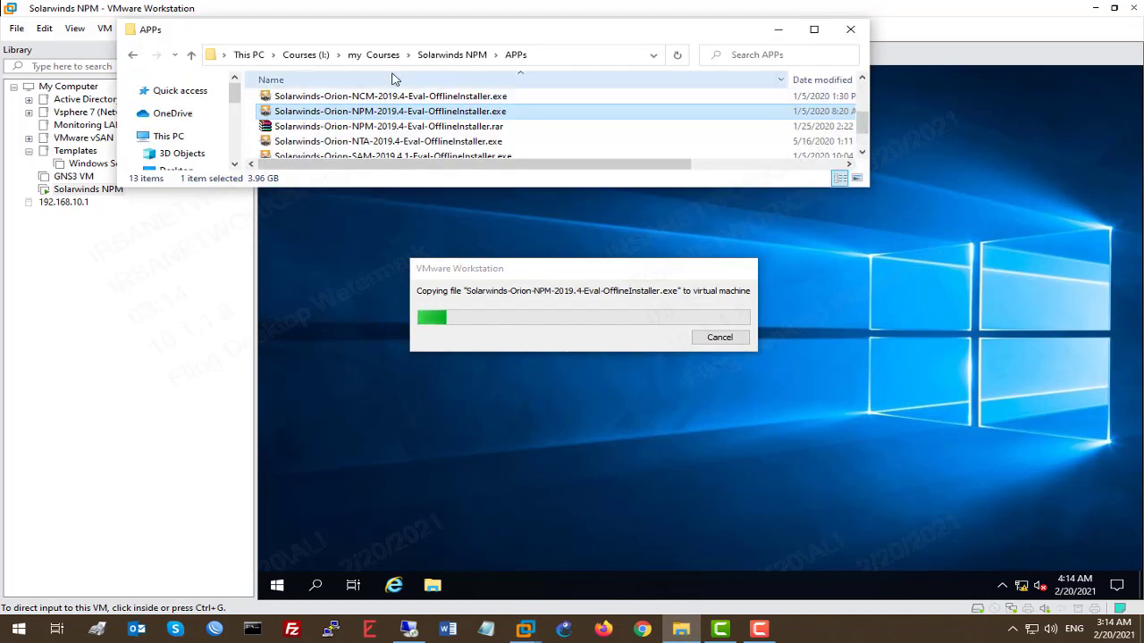
{"action": "left_click", "coordinate": [813, 29]}
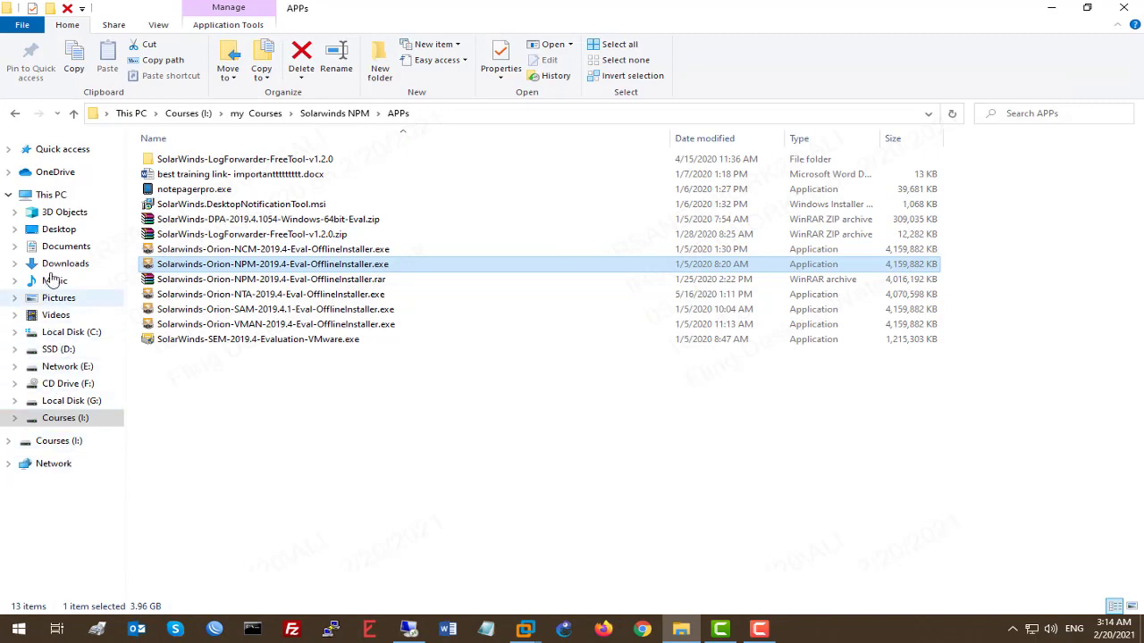
{"action": "left_click", "coordinate": [51, 195]}
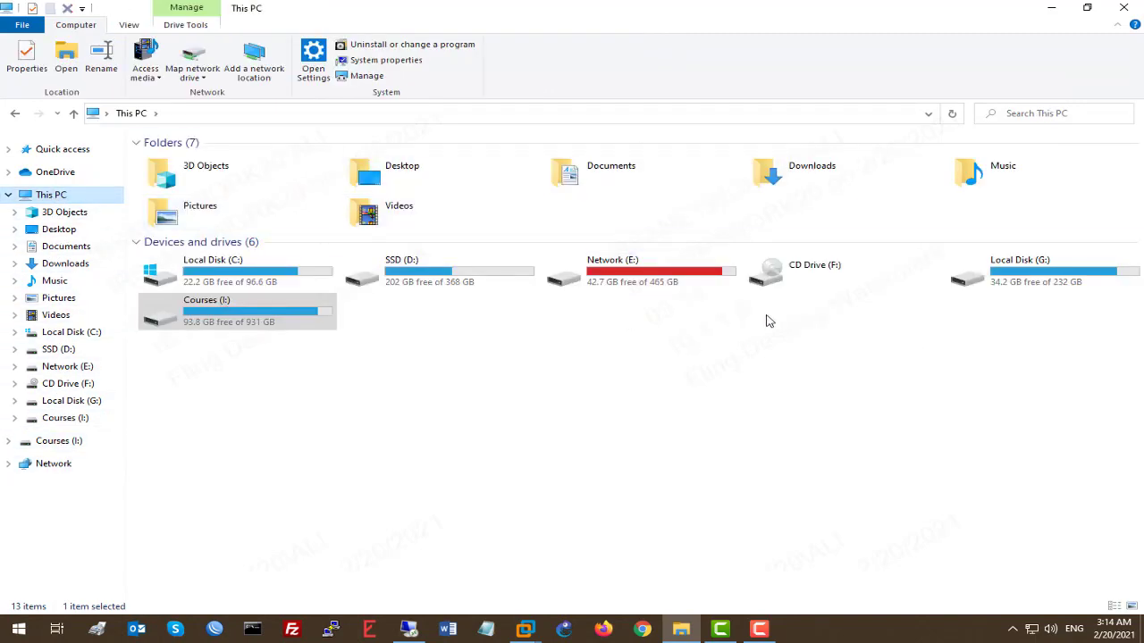
{"action": "left_click", "coordinate": [1050, 7]}
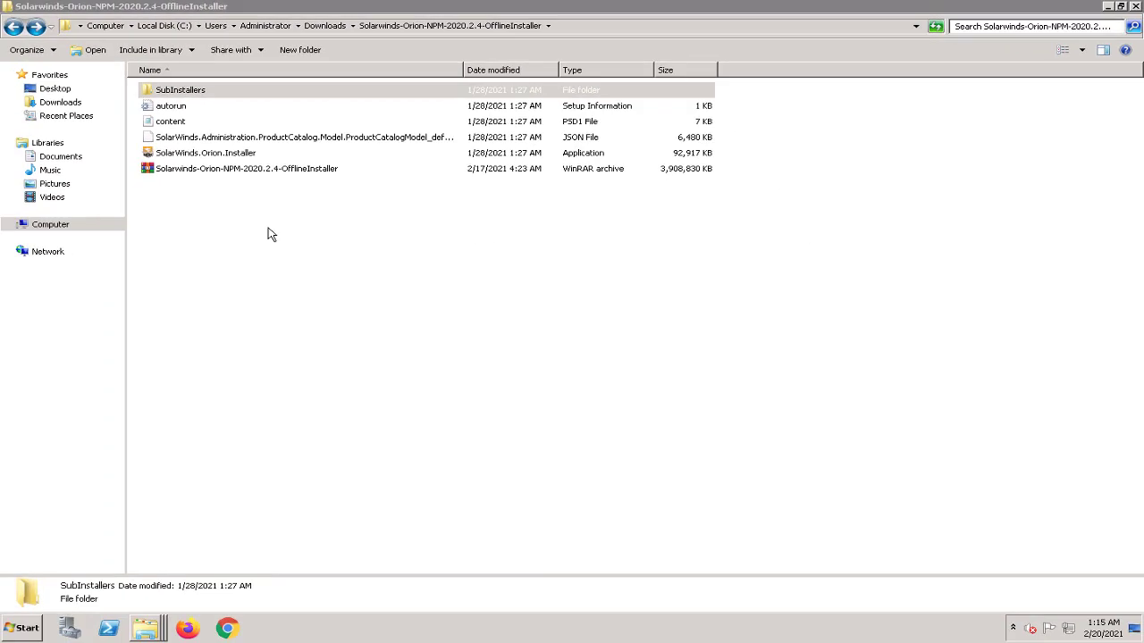
Step: Inspect the SolarWinds.Orion.Installer application in the offline installer folder
{"action": "left_click", "coordinate": [320, 227]}
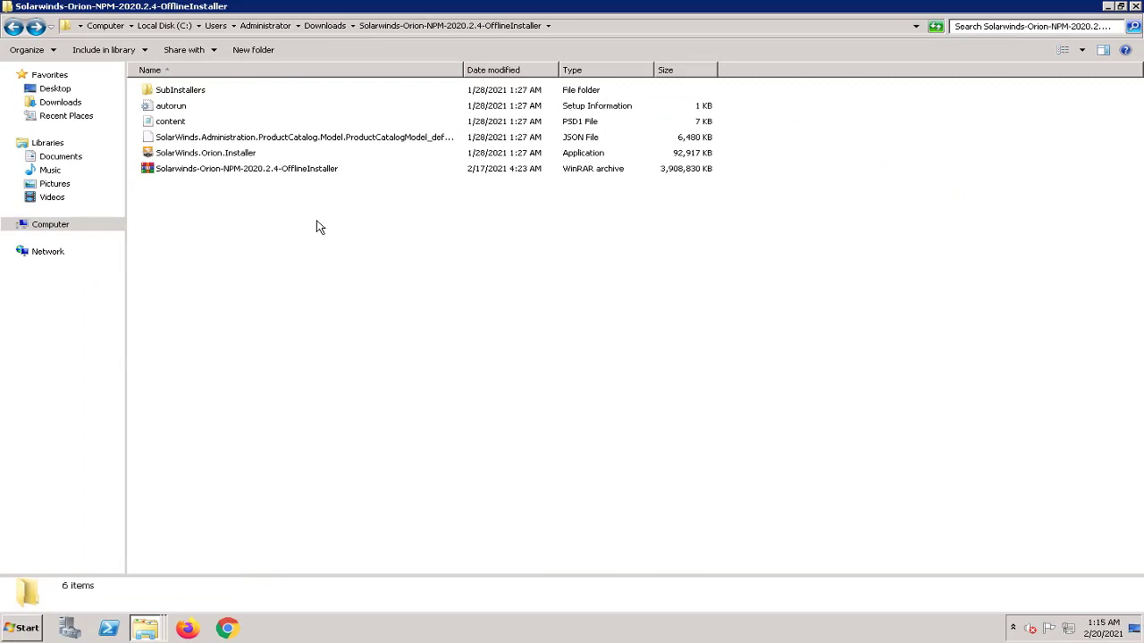
{"action": "left_click", "coordinate": [251, 156]}
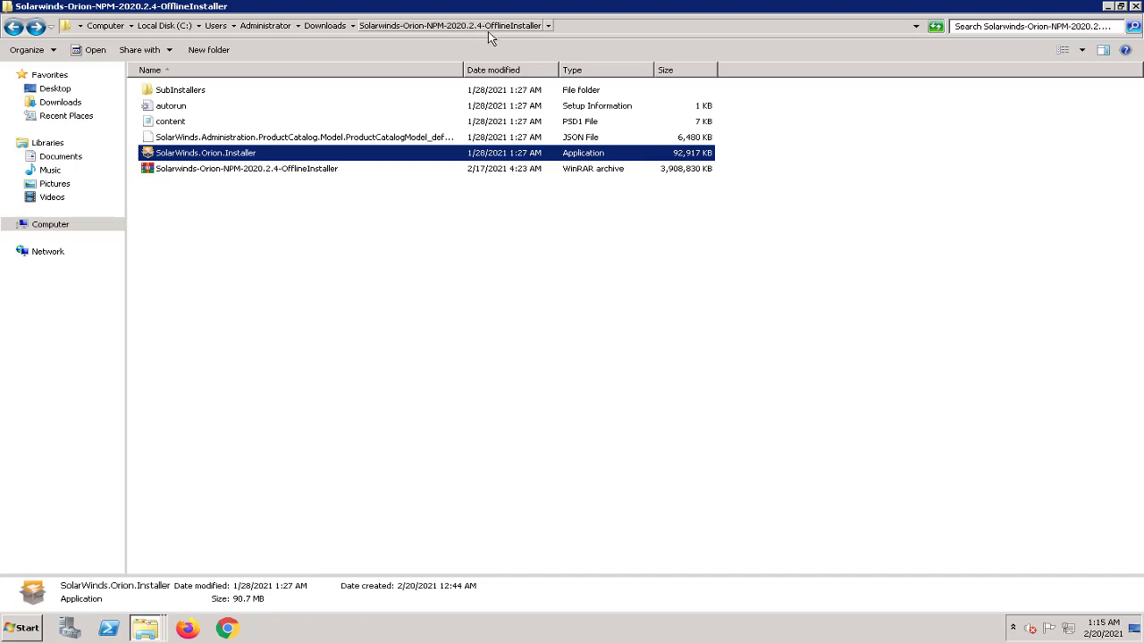
{"action": "right_click", "coordinate": [258, 156]}
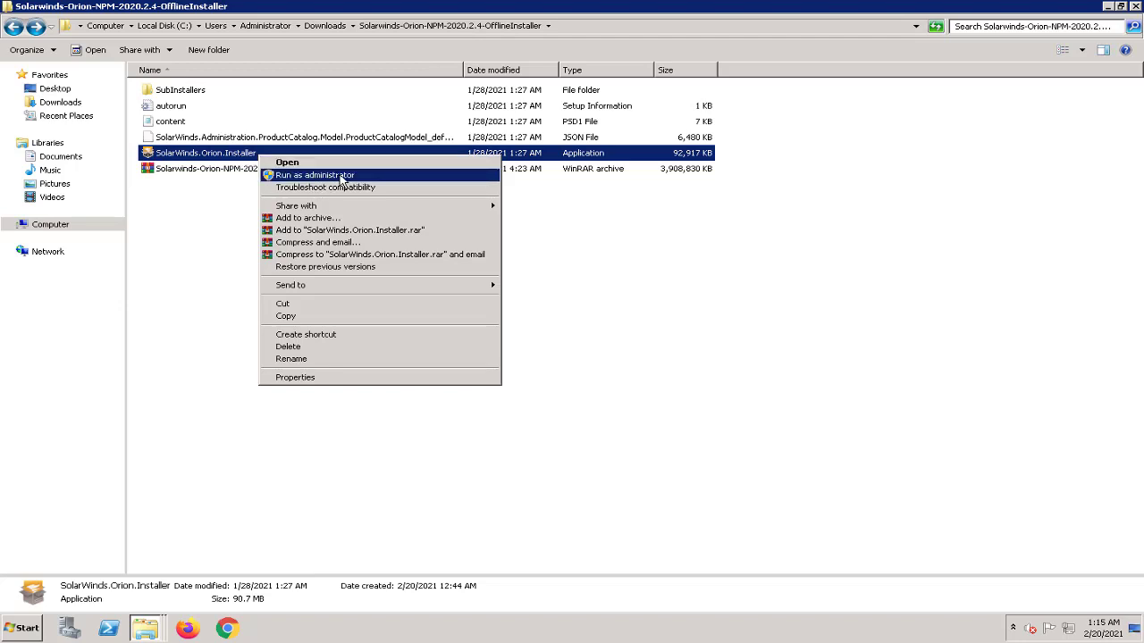
{"action": "left_click", "coordinate": [217, 199]}
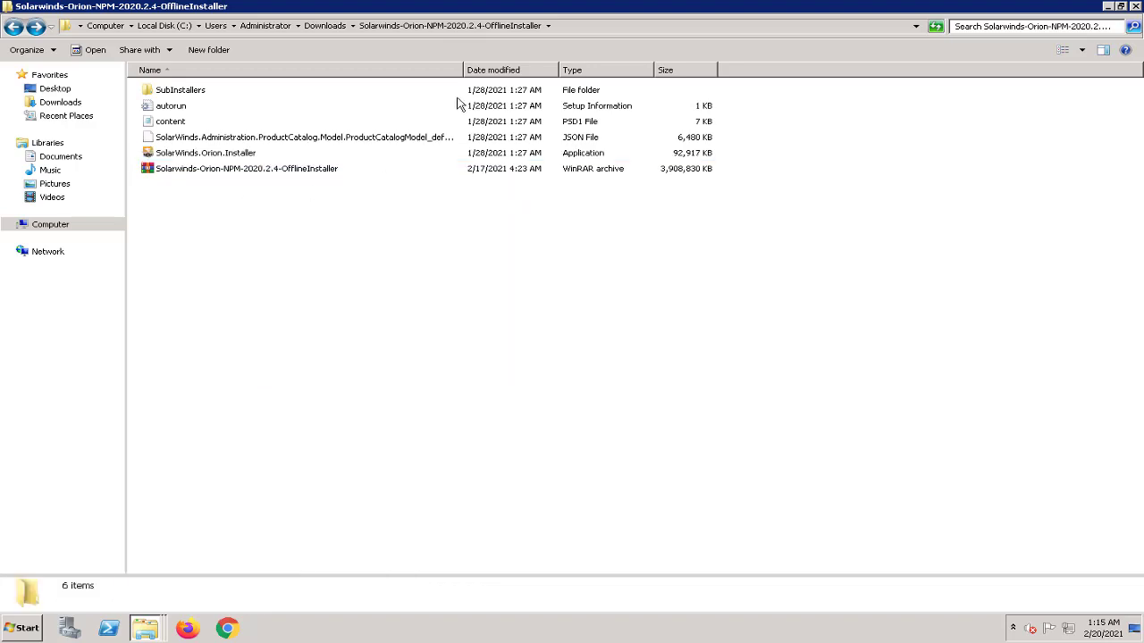
Step: Minimize the remote session, check the installer on the VM desktop, and launch guest File Explorer
{"action": "mouse_move", "coordinate": [530, 8]}
{"action": "left_click", "coordinate": [731, 9]}
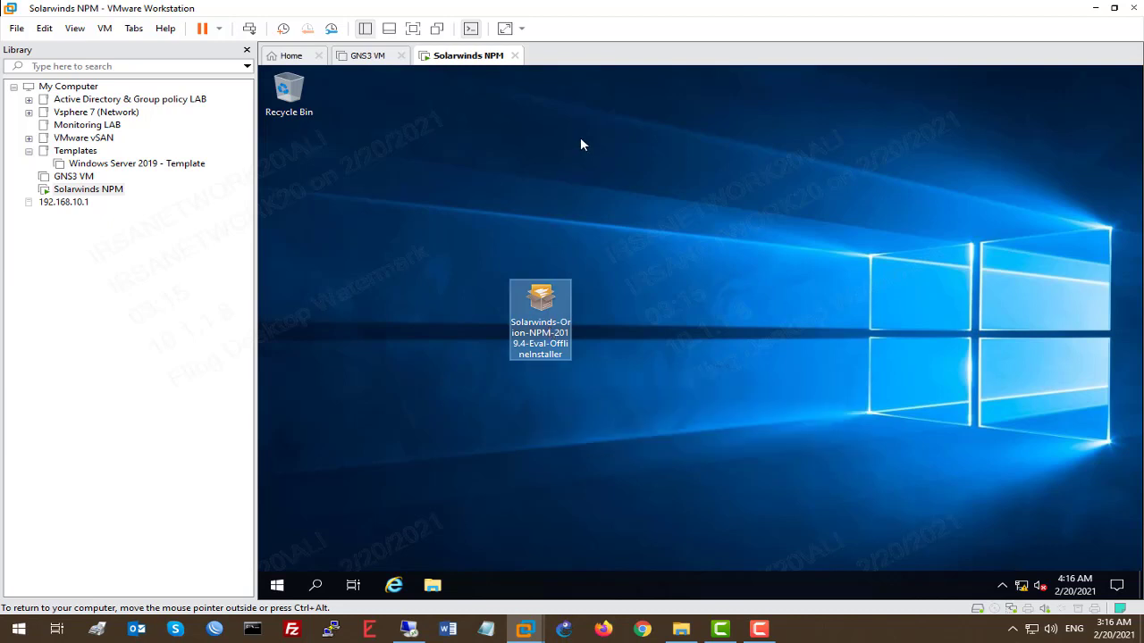
{"action": "right_click", "coordinate": [551, 328]}
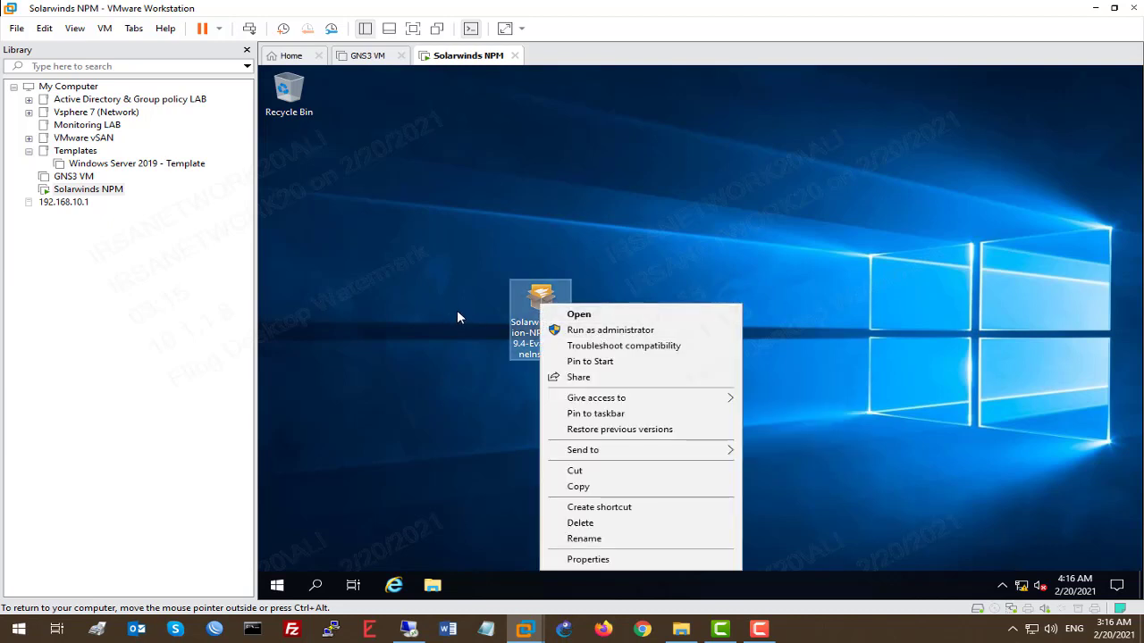
{"action": "key", "text": "Escape"}
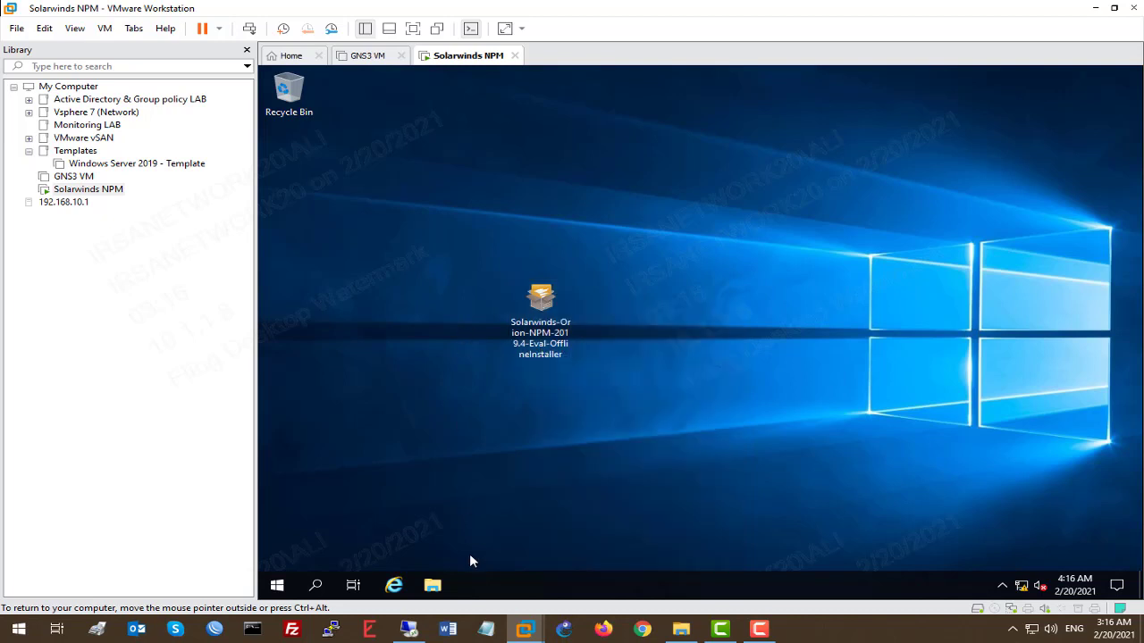
{"action": "left_click", "coordinate": [436, 585]}
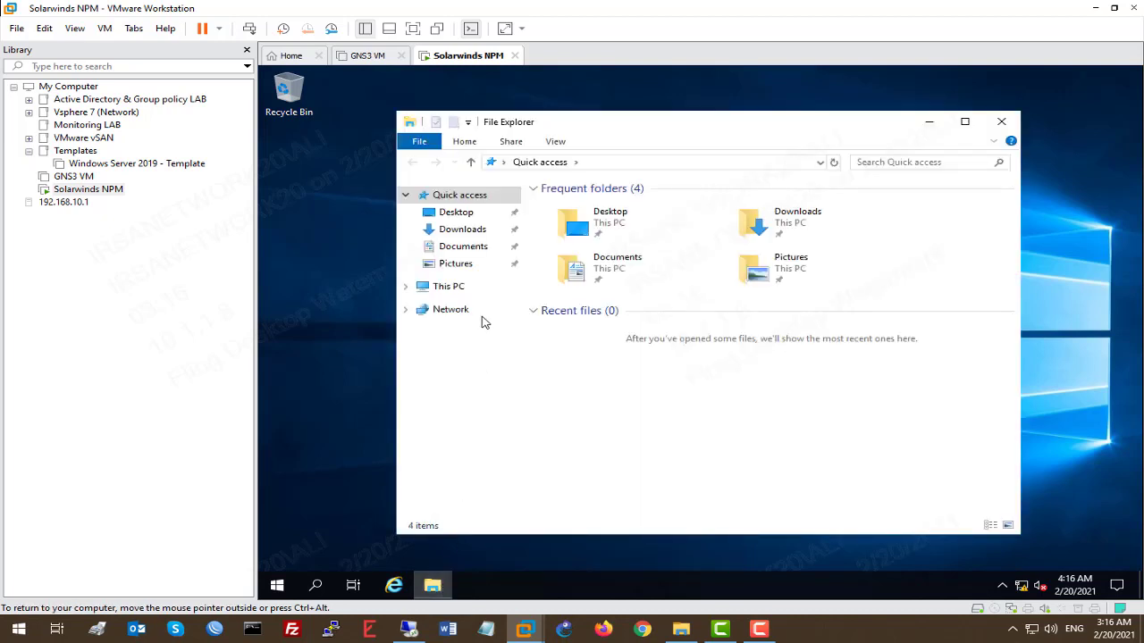
Step: Change the guest computer name to Solarwinds-SRV in System Properties
{"action": "right_click", "coordinate": [460, 288]}
{"action": "left_click", "coordinate": [523, 477]}
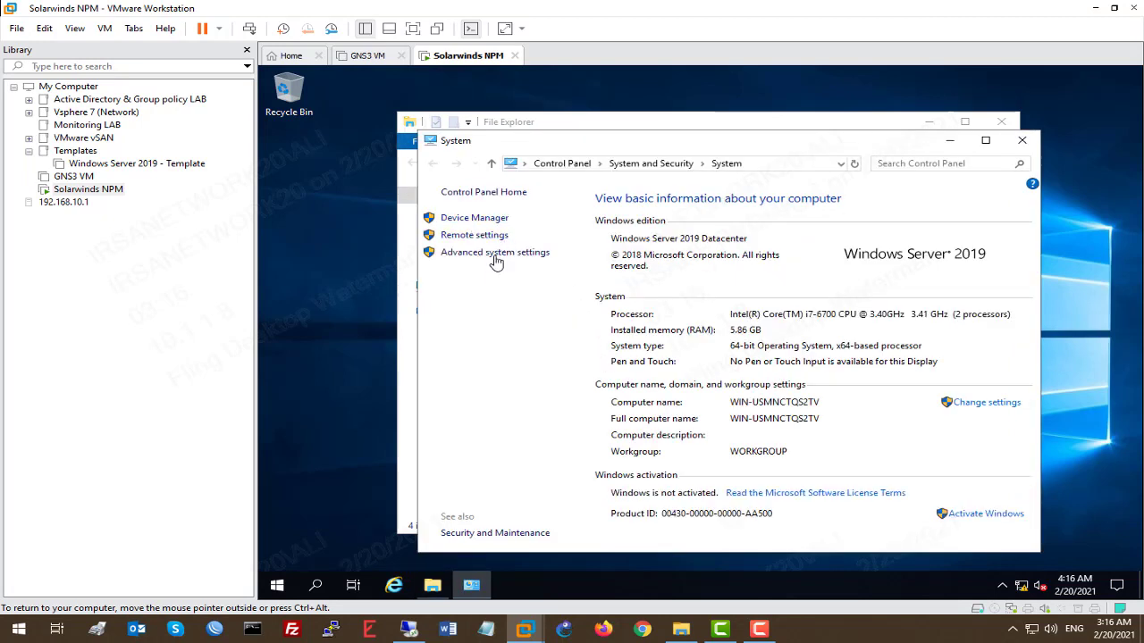
{"action": "left_click", "coordinate": [497, 256]}
{"action": "left_click", "coordinate": [419, 195]}
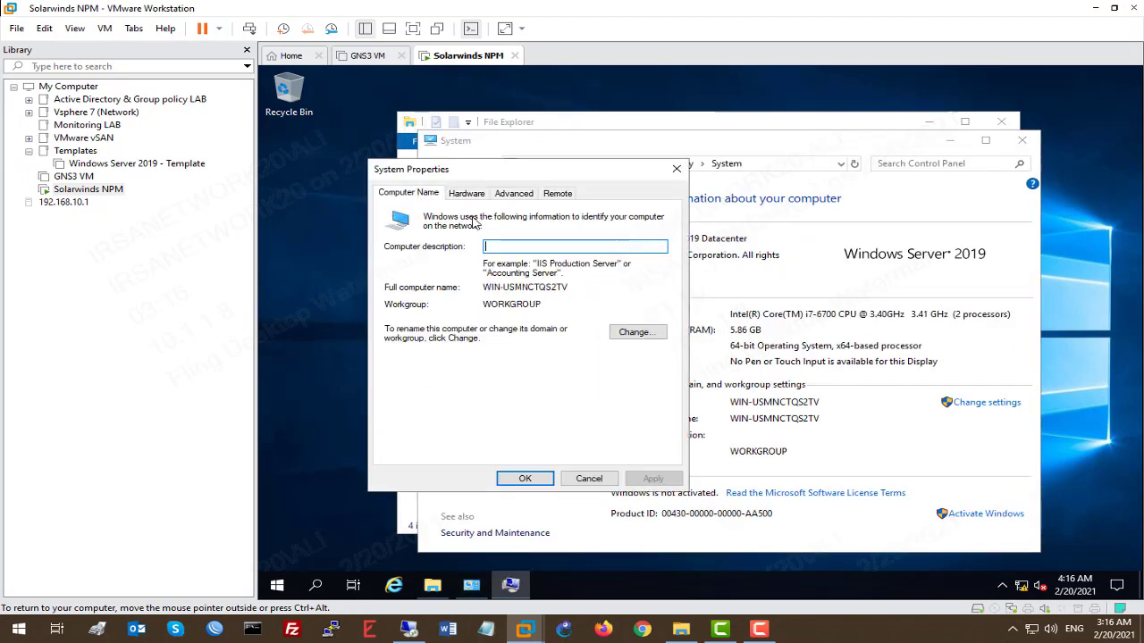
{"action": "left_click", "coordinate": [662, 338]}
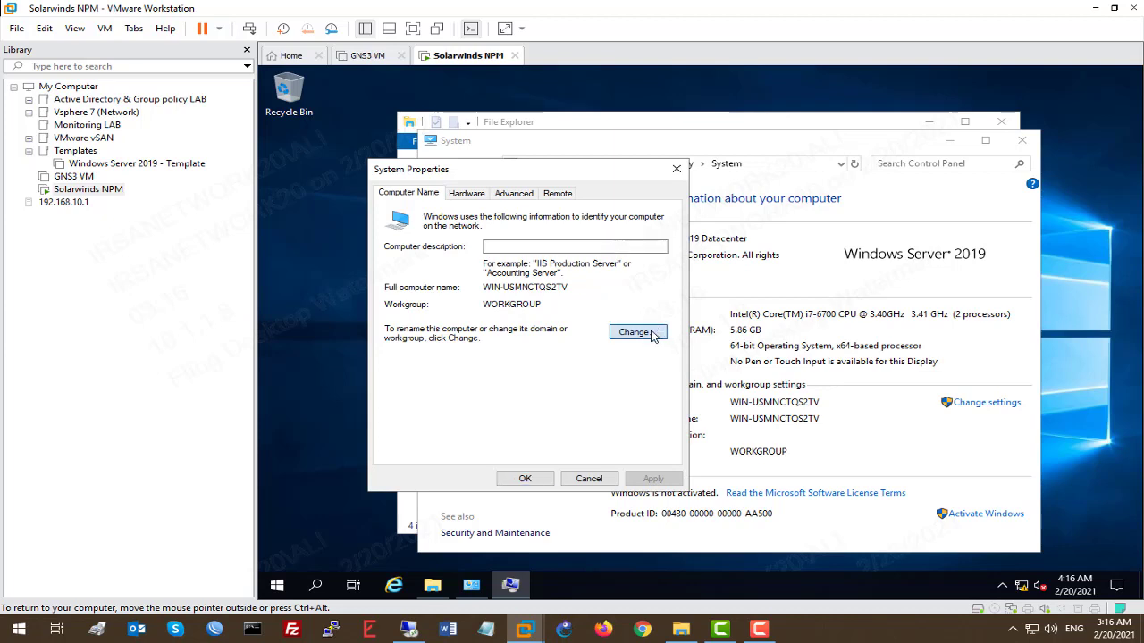
{"action": "type", "text": "Solarwinds-"}
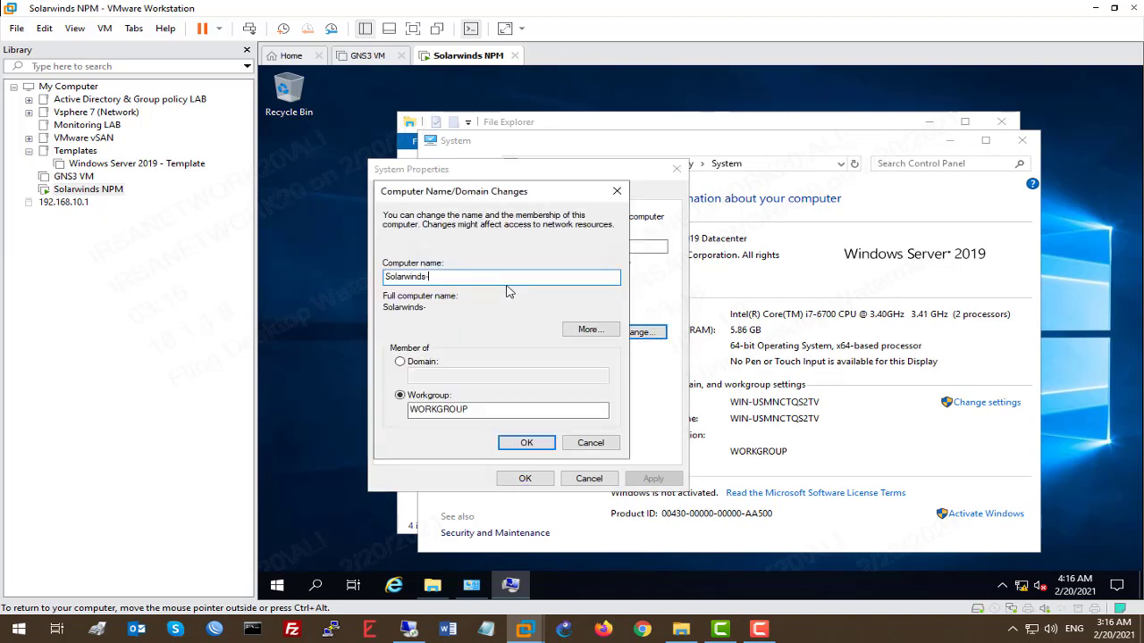
{"action": "type", "text": "SRB"}
{"action": "left_click", "coordinate": [529, 442]}
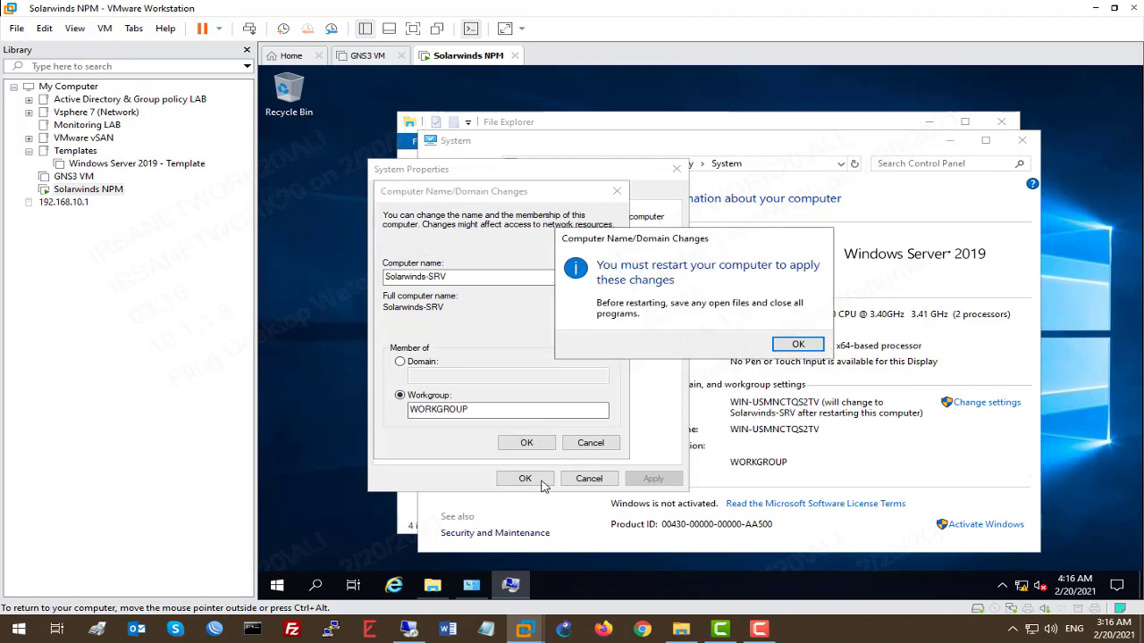
Step: Acknowledge the restart notice, choose Restart Later, and close the remaining windows
{"action": "left_click", "coordinate": [797, 341]}
{"action": "left_click", "coordinate": [525, 479]}
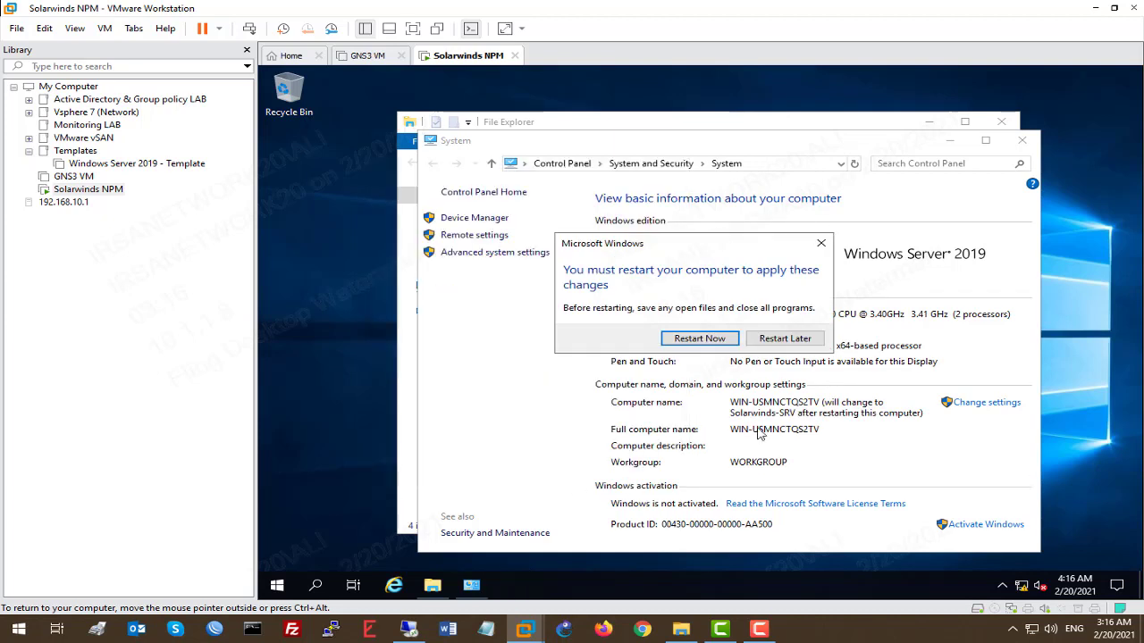
{"action": "left_click", "coordinate": [798, 347]}
{"action": "left_click", "coordinate": [1023, 143]}
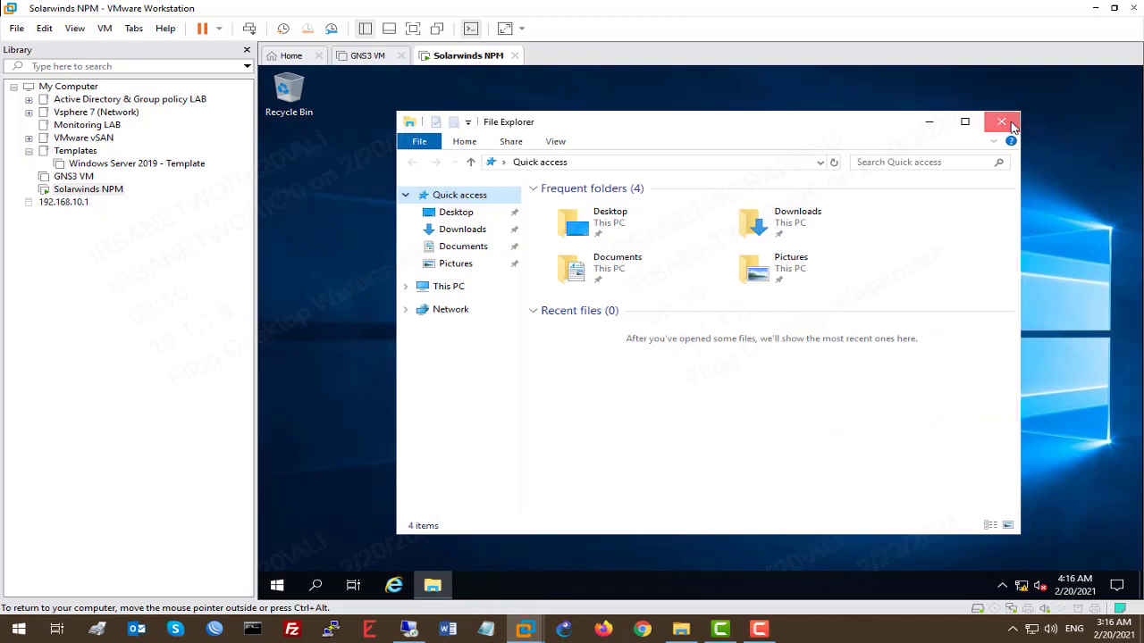
{"action": "left_click", "coordinate": [1002, 121]}
Step: Turn off Windows Defender Firewall for private and public networks via firewall.cpl
{"action": "right_click", "coordinate": [279, 582]}
{"action": "left_click", "coordinate": [337, 514]}
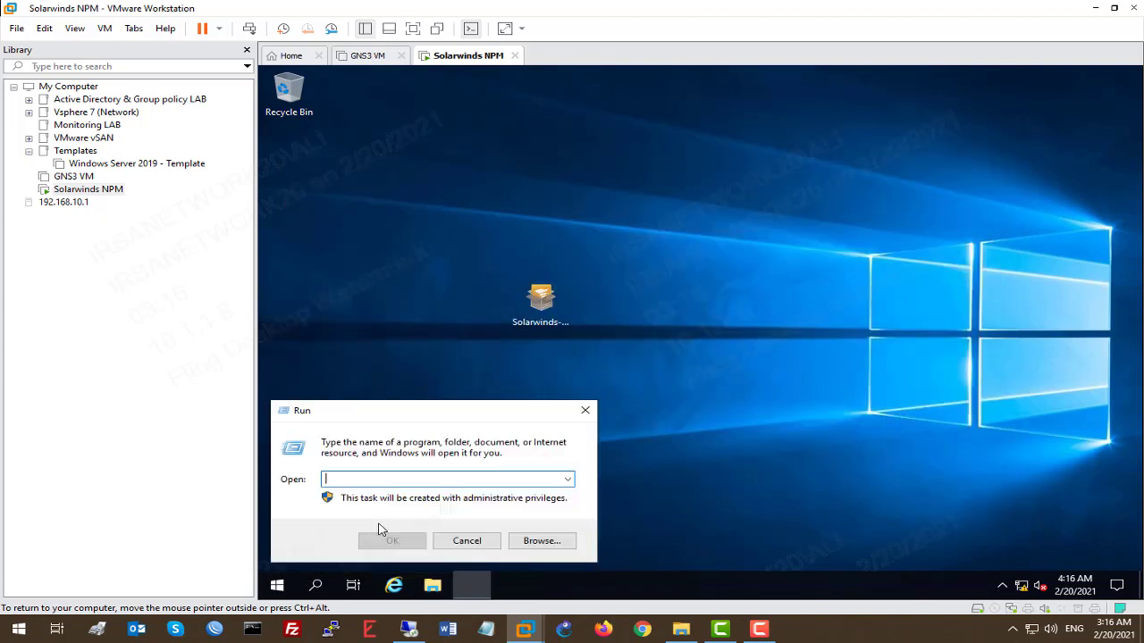
{"action": "type", "text": "firew"}
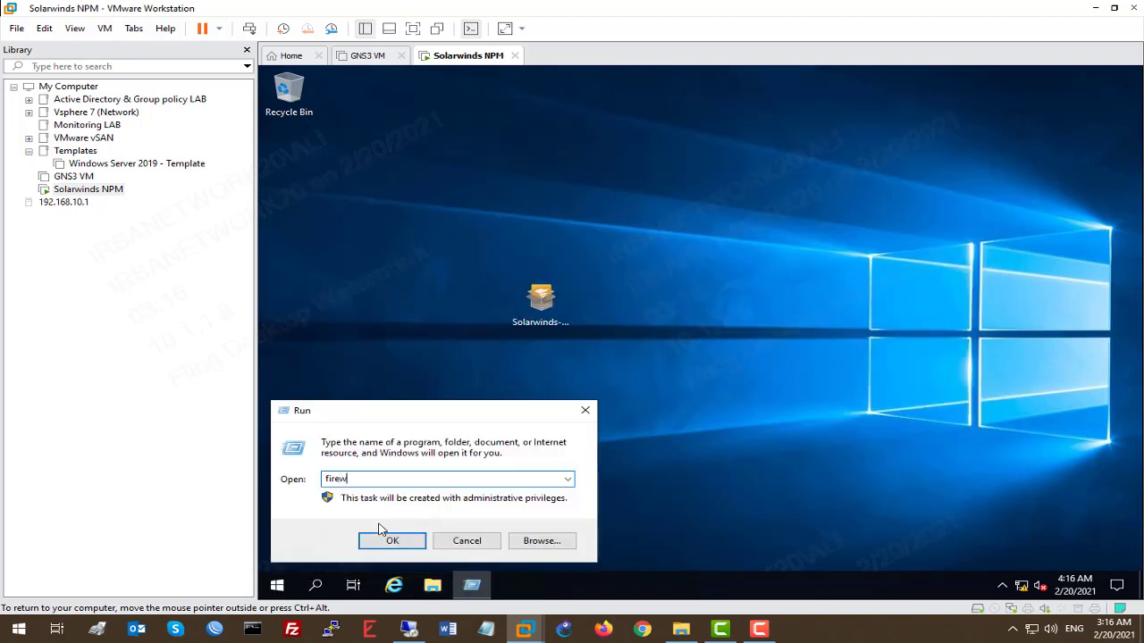
{"action": "type", "text": "all.cpl"}
{"action": "key", "text": "Return"}
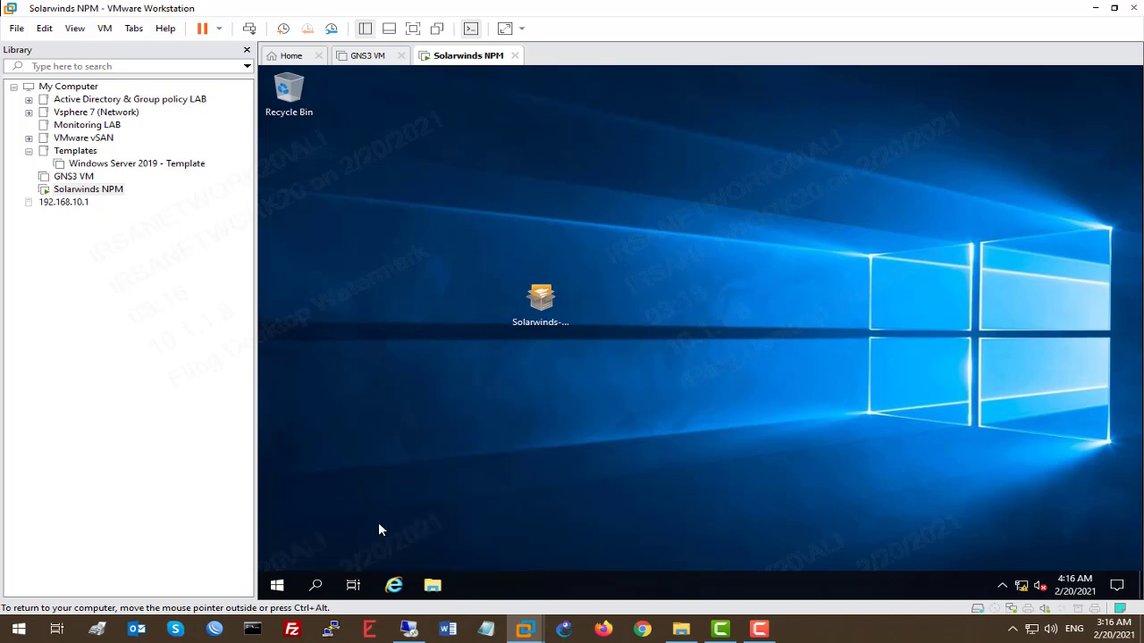
{"action": "left_click", "coordinate": [515, 258]}
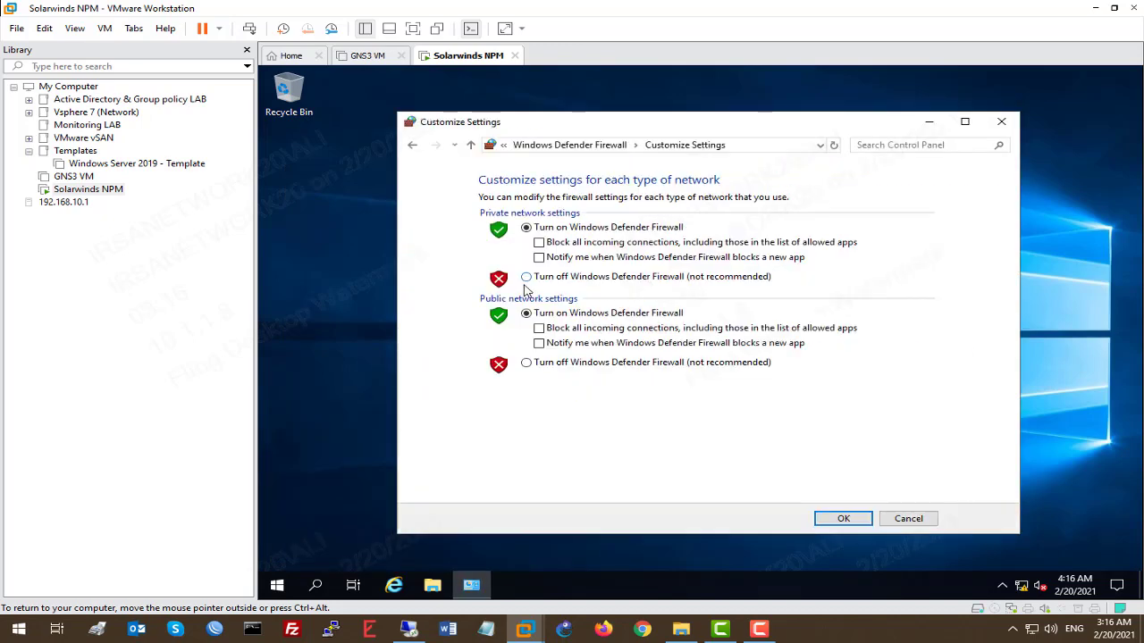
{"action": "left_click", "coordinate": [551, 278]}
{"action": "left_click", "coordinate": [543, 363]}
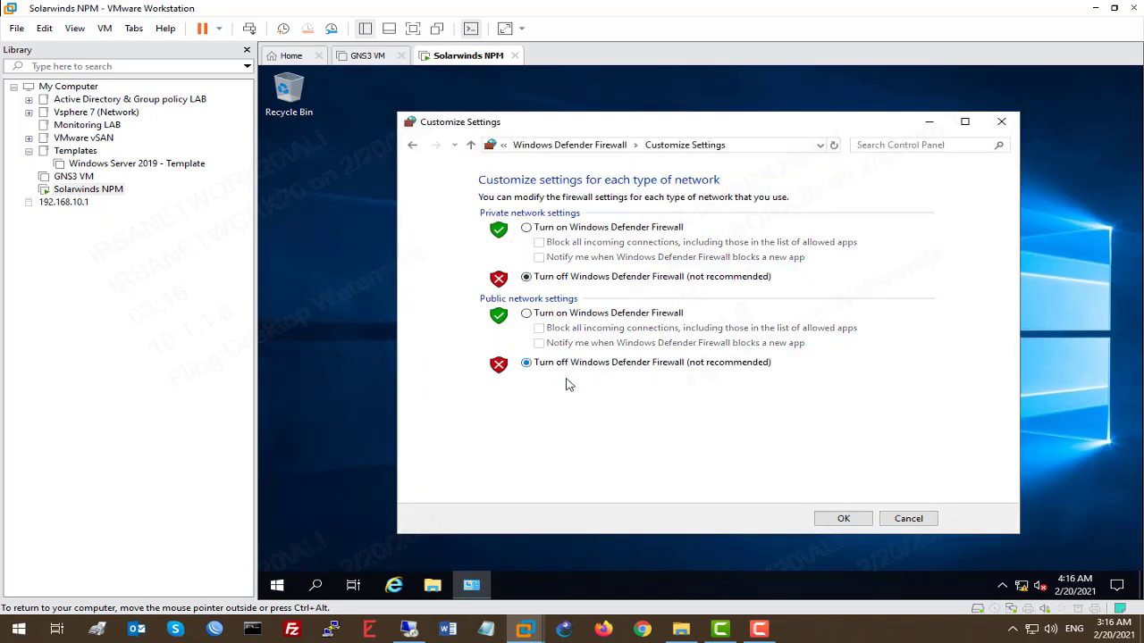
{"action": "left_click", "coordinate": [842, 518]}
Step: Restart the guest and close Server Manager once it comes back
{"action": "right_click", "coordinate": [473, 64]}
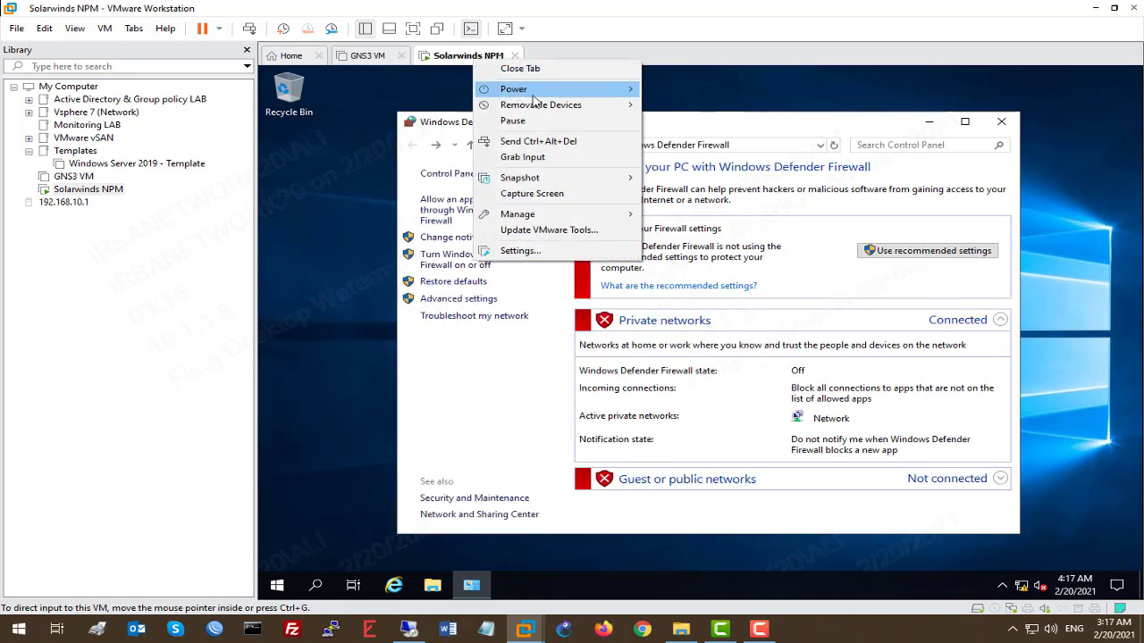
{"action": "mouse_move", "coordinate": [527, 92]}
{"action": "left_click", "coordinate": [715, 139]}
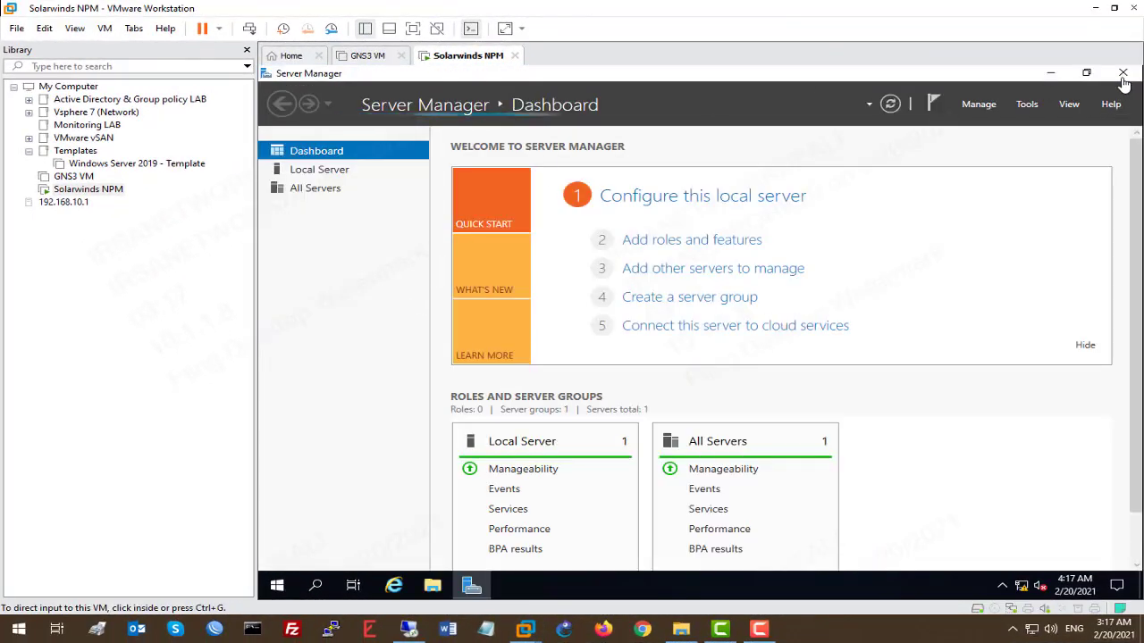
{"action": "left_click", "coordinate": [1123, 77]}
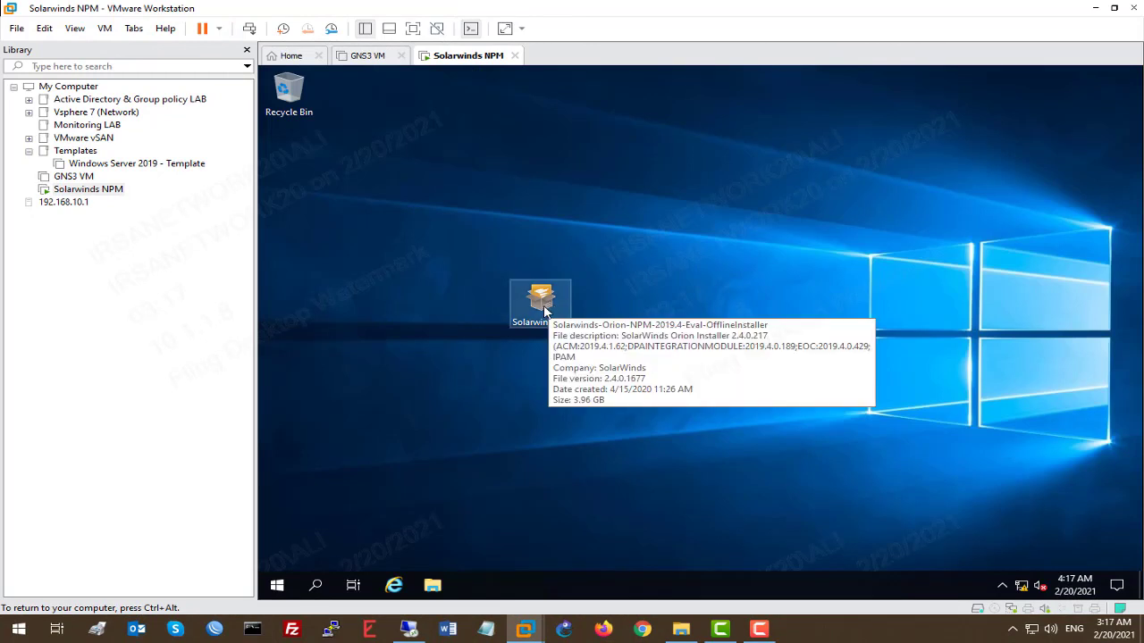
Step: Take a snapshot of the Solarwinds NPM virtual machine named 'fresh'
{"action": "right_click", "coordinate": [488, 57]}
{"action": "mouse_move", "coordinate": [607, 178]}
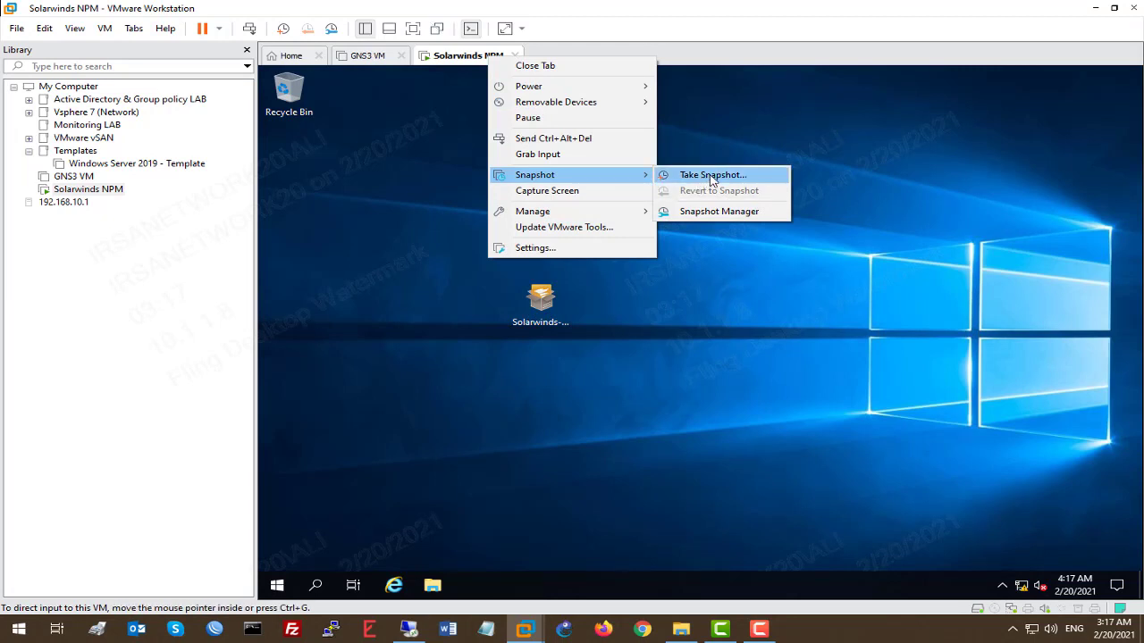
{"action": "left_click", "coordinate": [712, 176]}
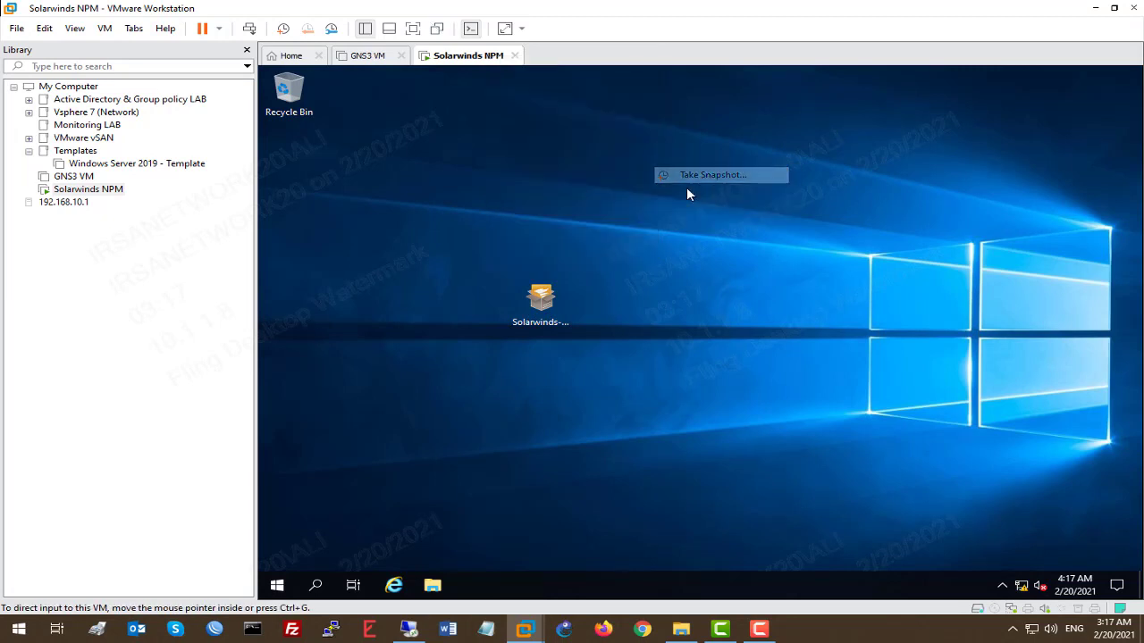
{"action": "type", "text": "fresh"}
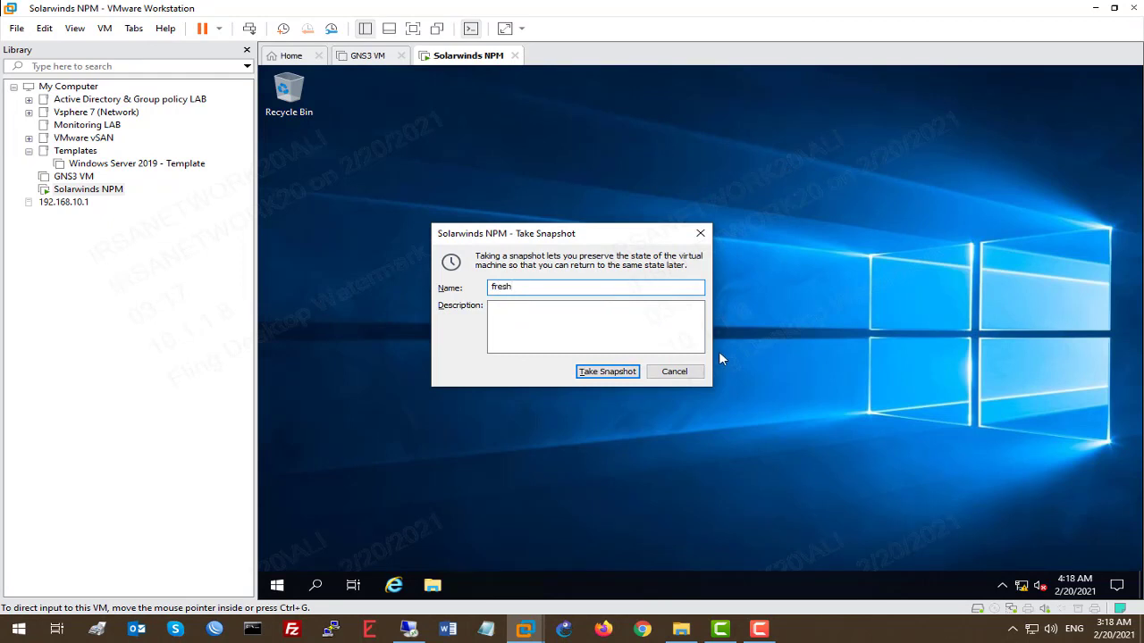
{"action": "left_click", "coordinate": [603, 371]}
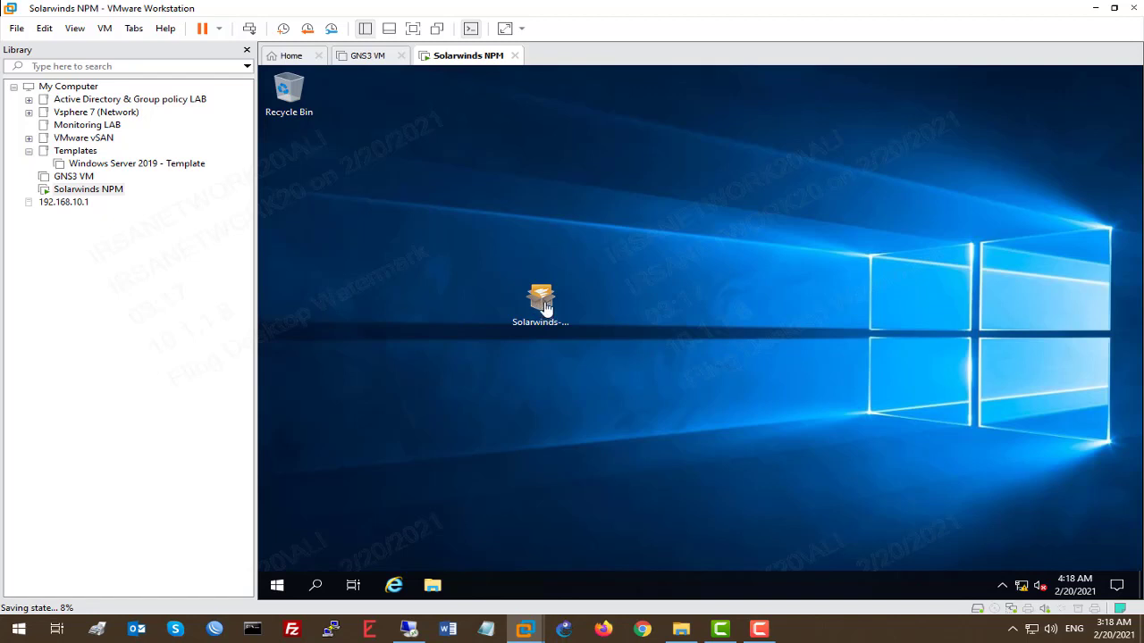
Step: Check that the 'fresh' snapshot is listed, then select the Solarwinds installer on the desktop
{"action": "right_click", "coordinate": [457, 59]}
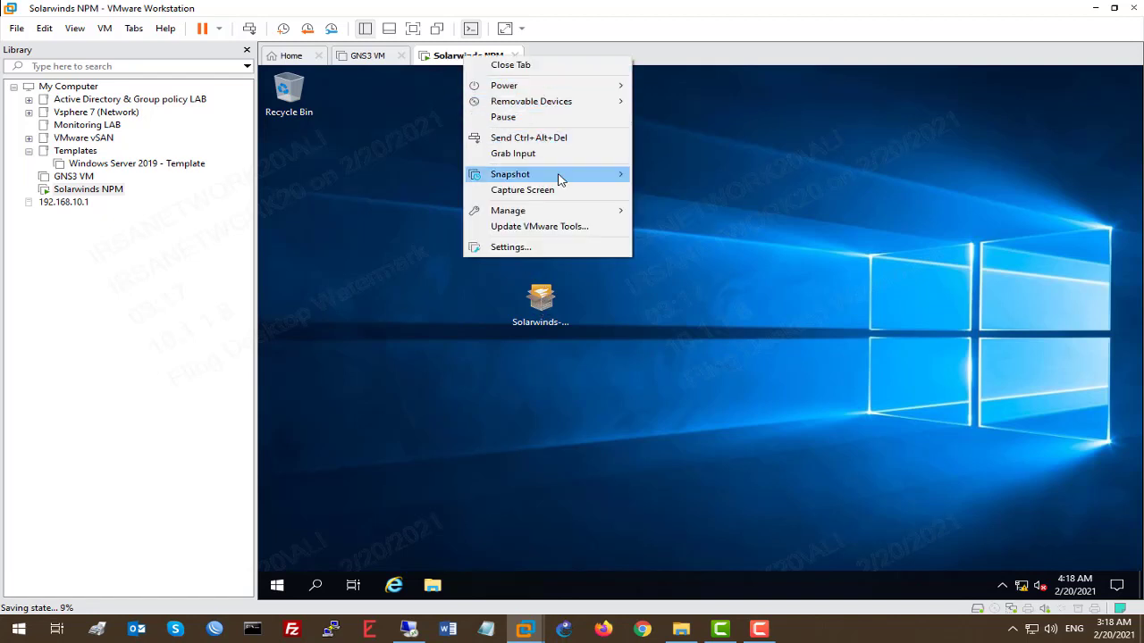
{"action": "mouse_move", "coordinate": [559, 176]}
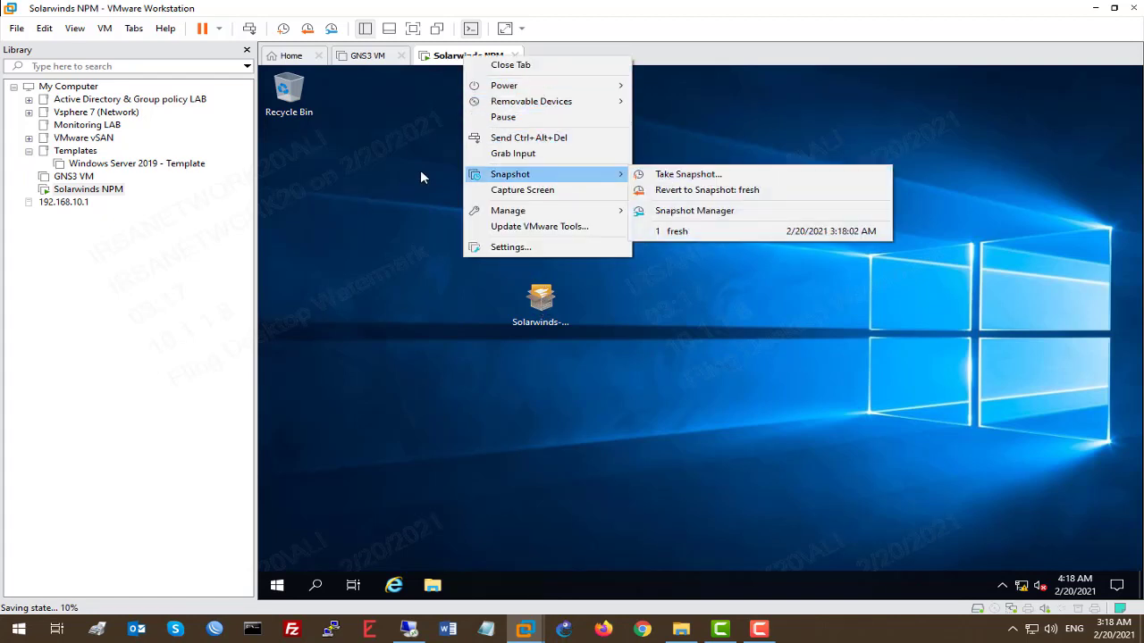
{"action": "left_click", "coordinate": [393, 264]}
{"action": "left_click", "coordinate": [538, 302]}
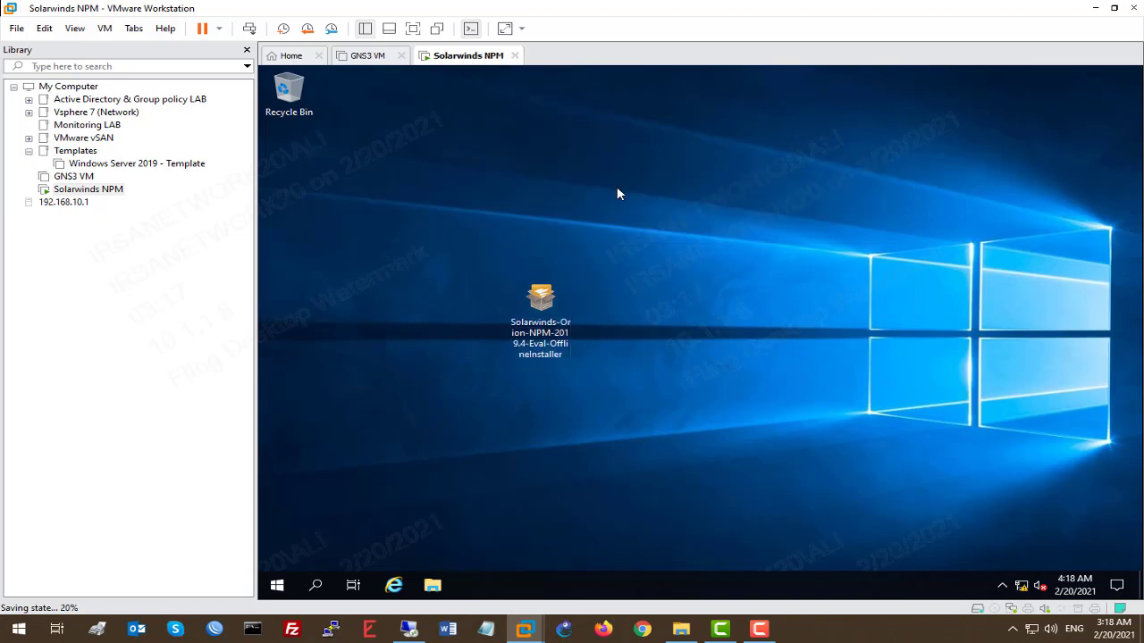
Step: Launch Disk Management in the guest with diskmgmt.msc from the Run box
{"action": "right_click", "coordinate": [277, 586]}
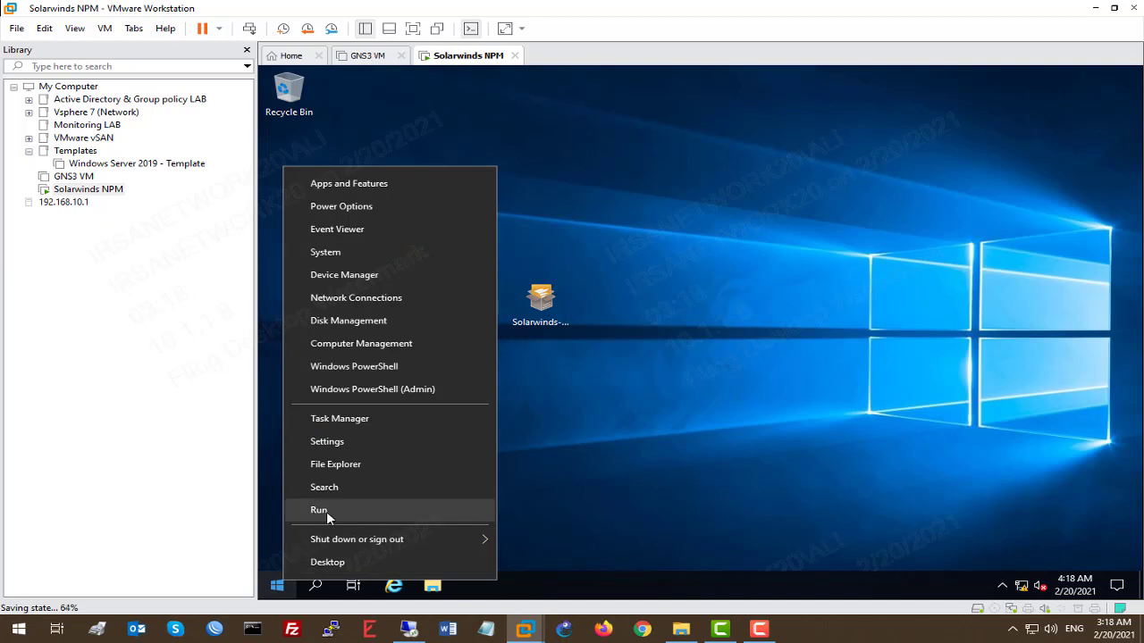
{"action": "left_click", "coordinate": [326, 511]}
{"action": "type", "text": "diskmgmt"}
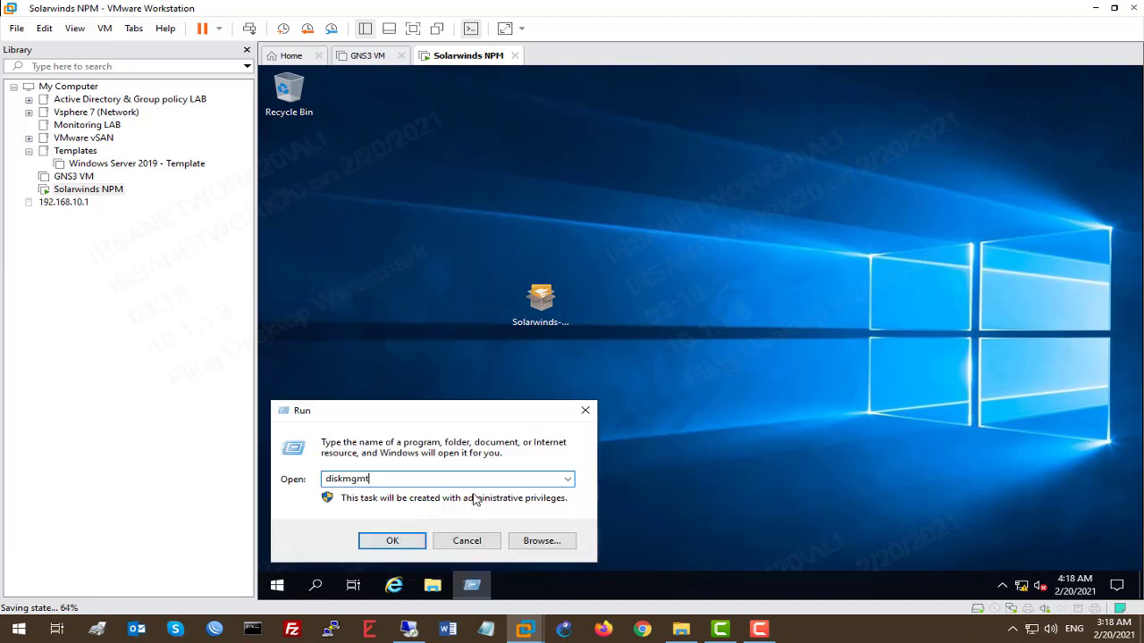
{"action": "type", "text": ".msc"}
{"action": "key", "text": "Return"}
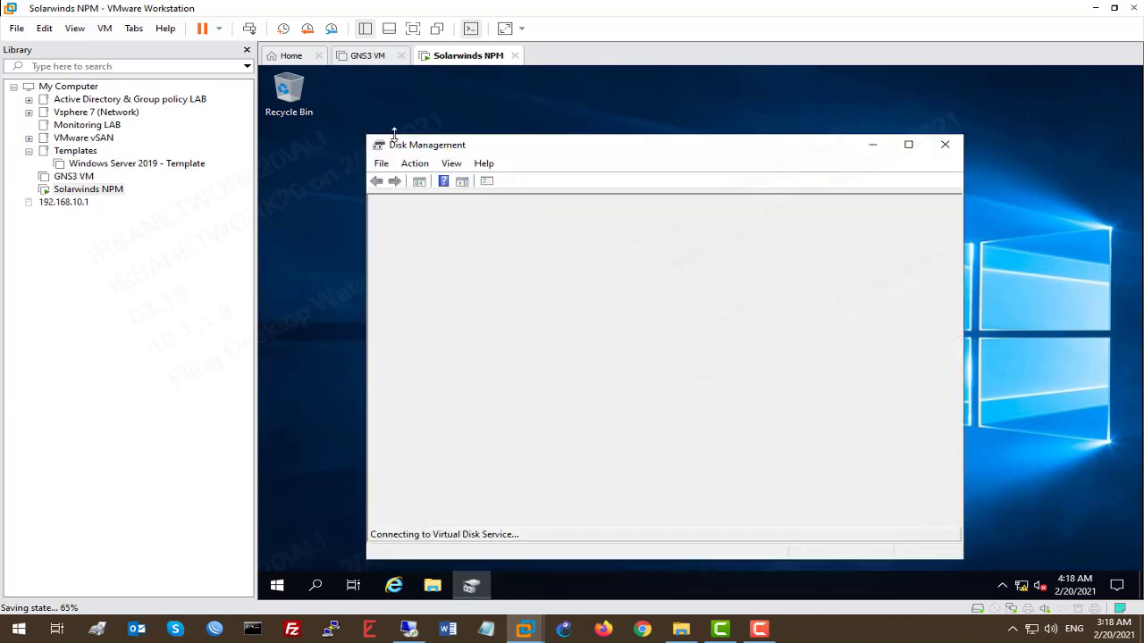
Step: Review the virtual hard disk's size in the VM's hardware settings
{"action": "right_click", "coordinate": [457, 58]}
{"action": "left_click", "coordinate": [510, 249]}
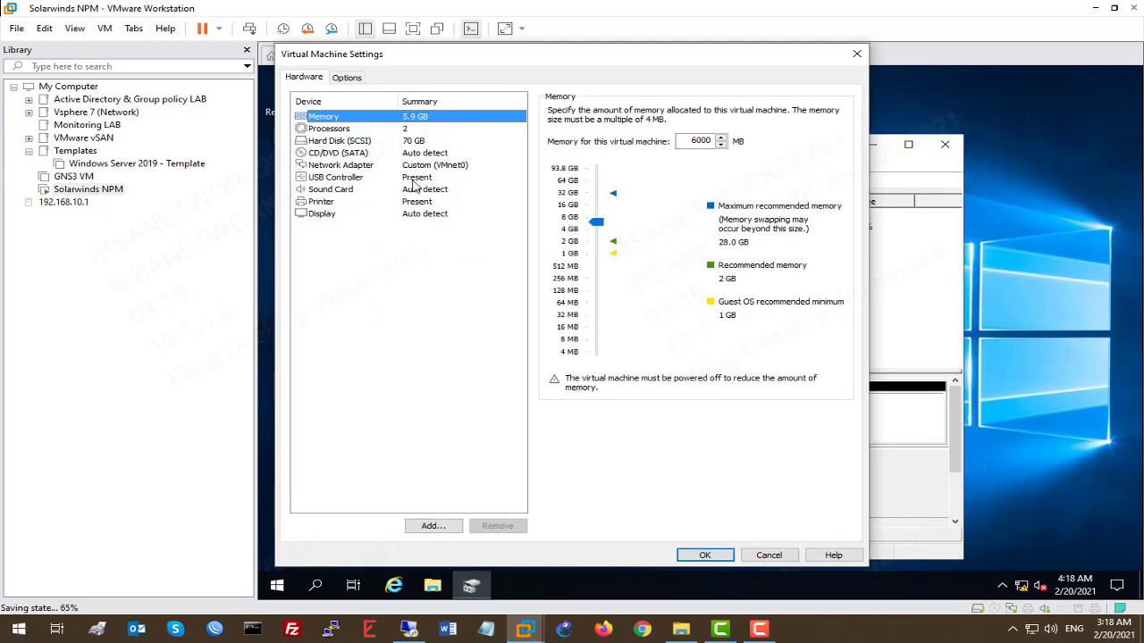
{"action": "left_click", "coordinate": [363, 141]}
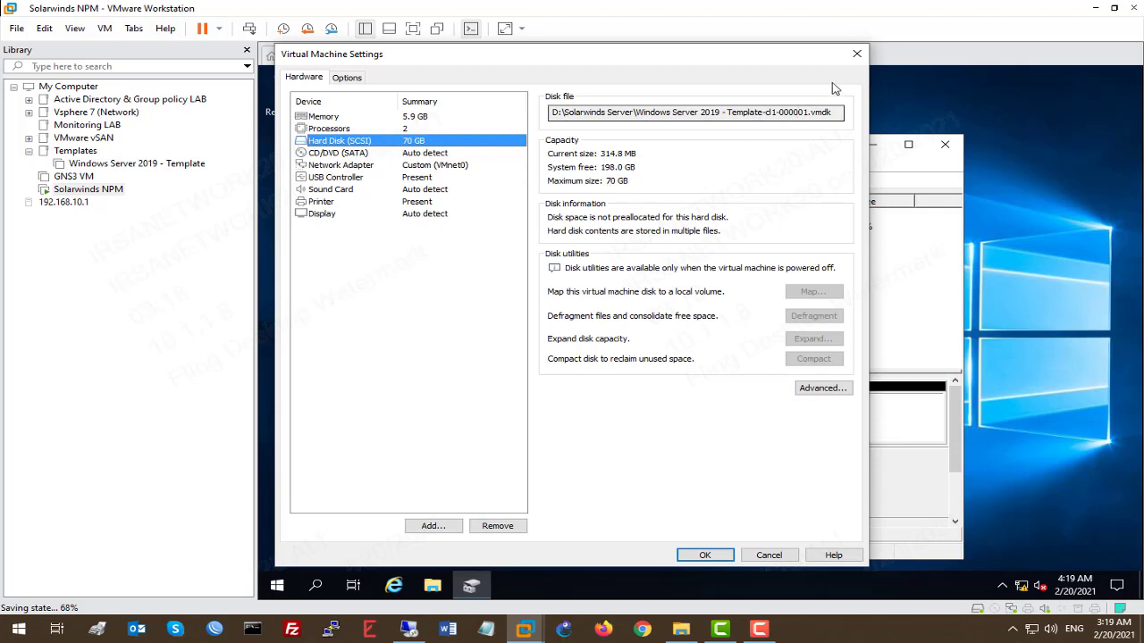
{"action": "left_click", "coordinate": [856, 56]}
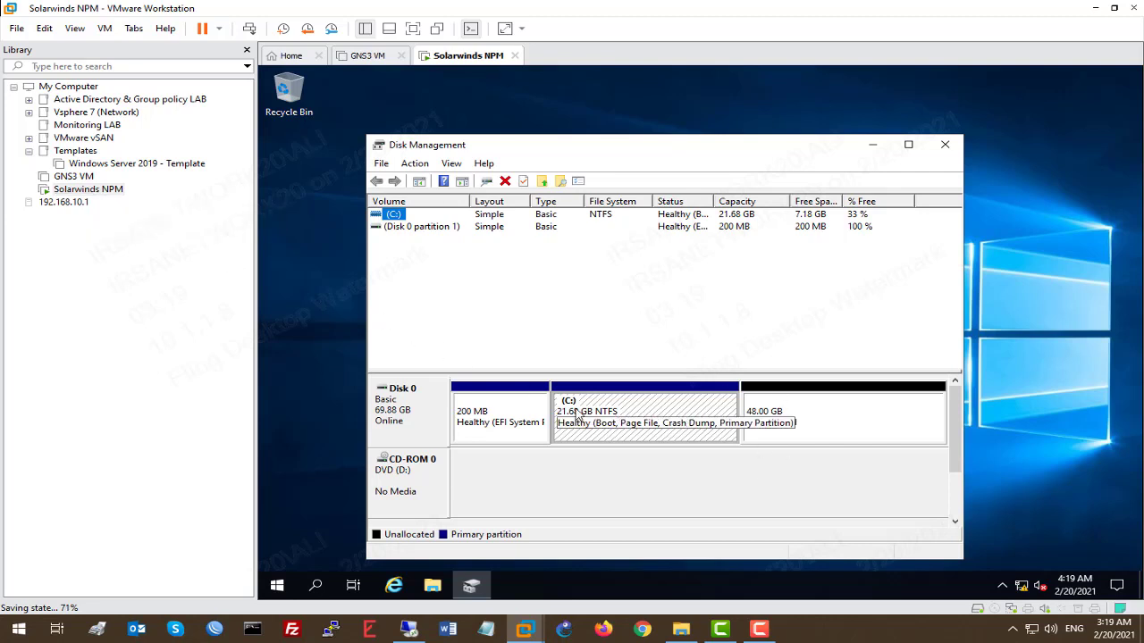
Step: Extend the C: volume by all 49152 MB of unallocated space
{"action": "right_click", "coordinate": [674, 406]}
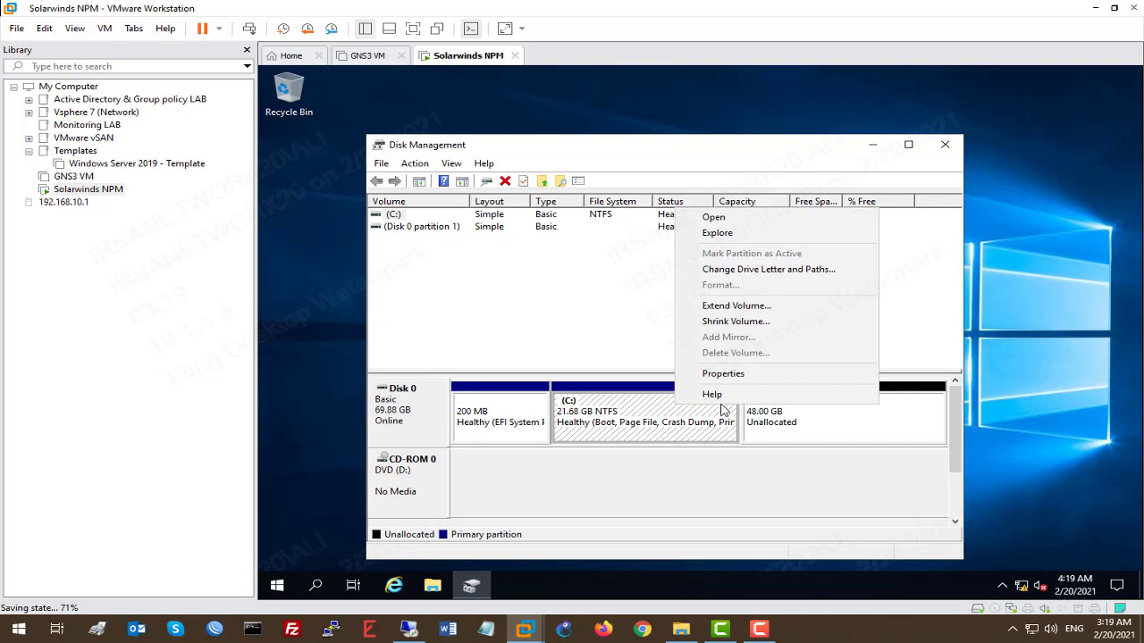
{"action": "left_click", "coordinate": [732, 307]}
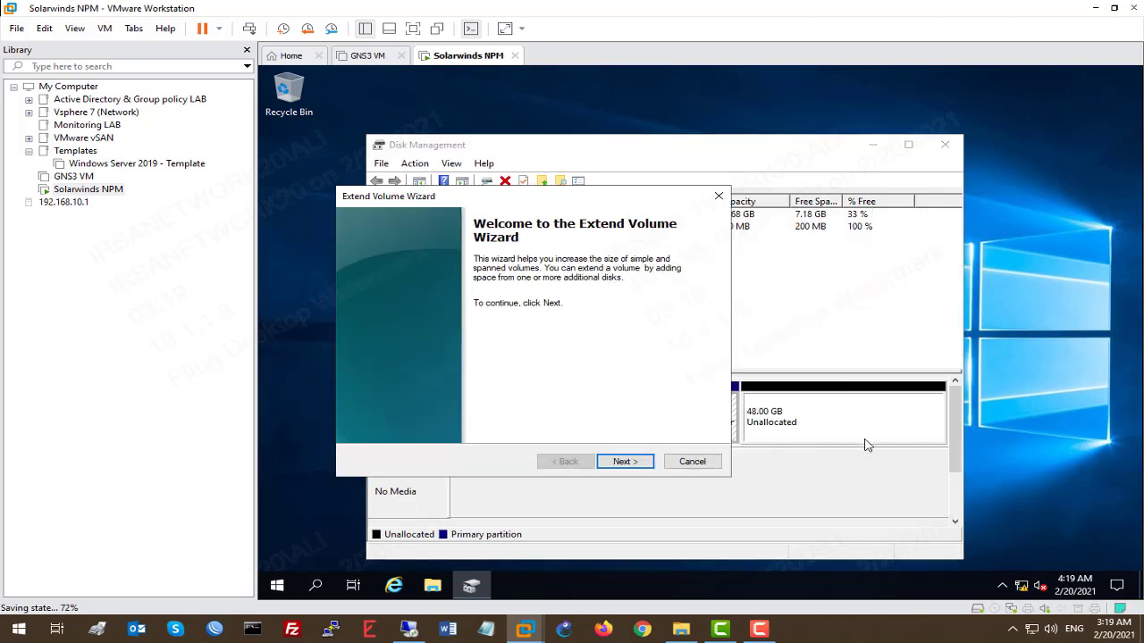
{"action": "left_click", "coordinate": [633, 462]}
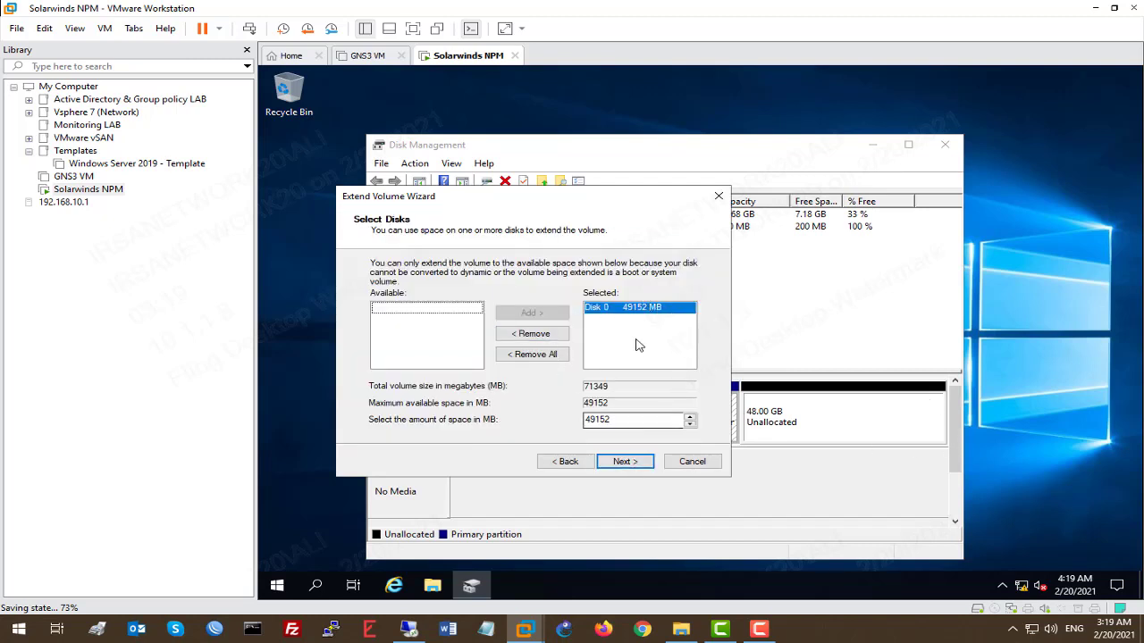
{"action": "left_click", "coordinate": [636, 465]}
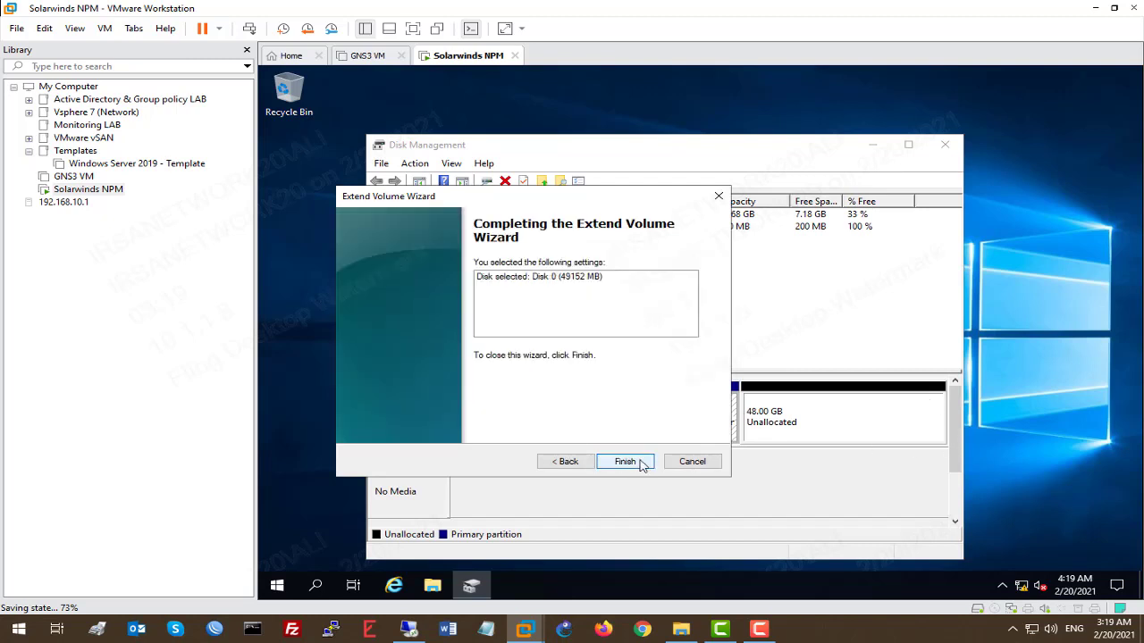
{"action": "left_click", "coordinate": [624, 461]}
Step: Confirm C: now shows 69.68 GB in This PC, then close This PC and Disk Management
{"action": "right_click", "coordinate": [709, 435]}
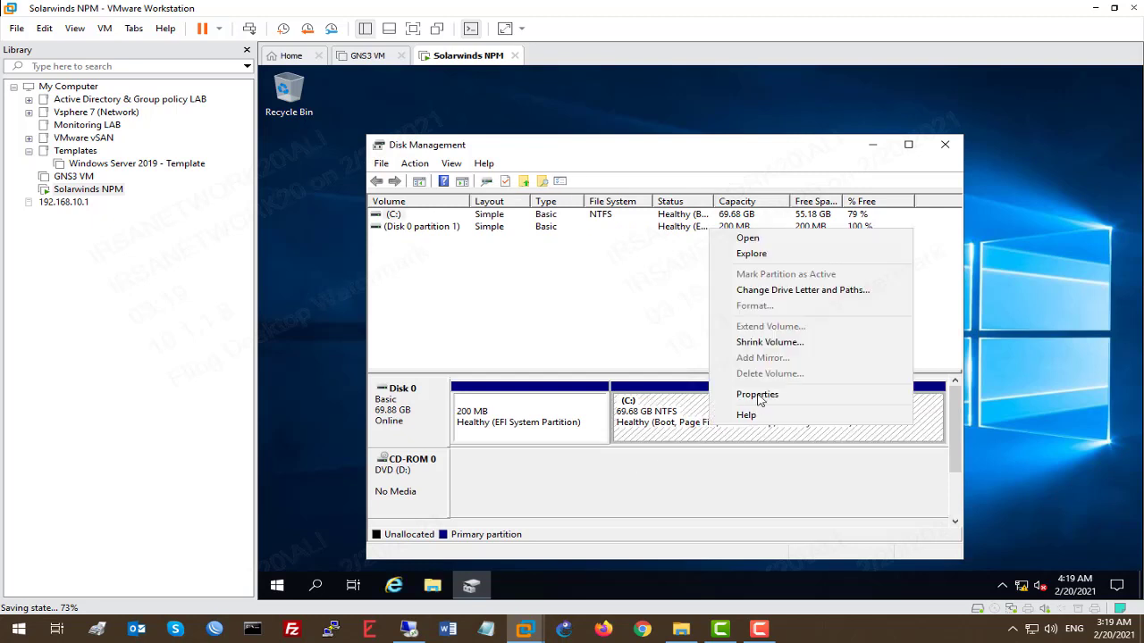
{"action": "left_click", "coordinate": [765, 253]}
{"action": "left_click", "coordinate": [485, 289]}
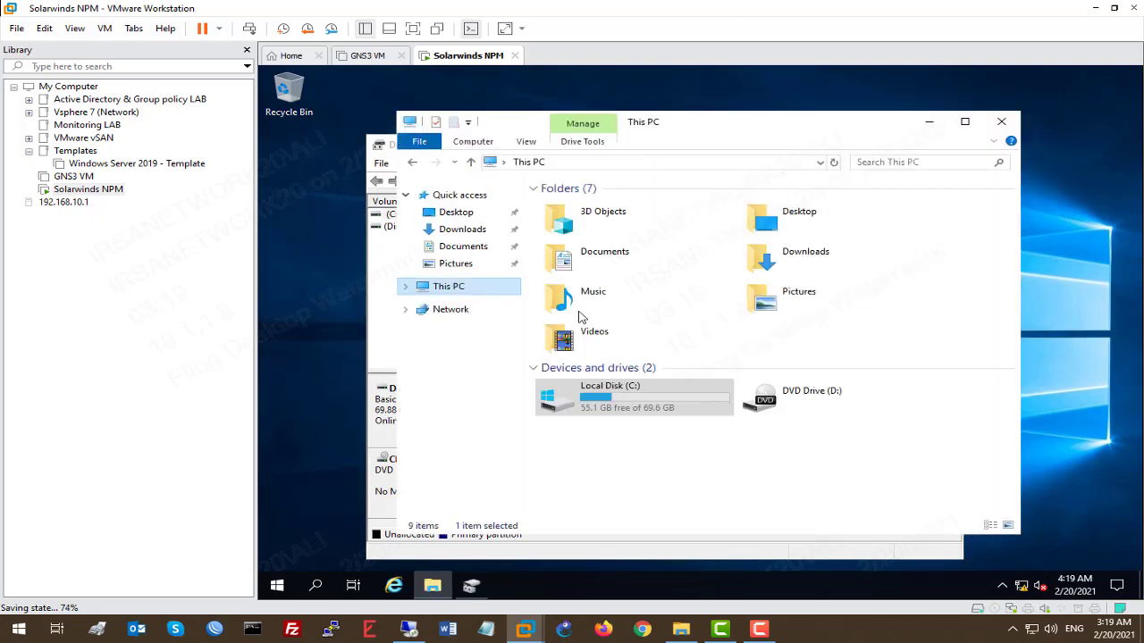
{"action": "left_click", "coordinate": [600, 413]}
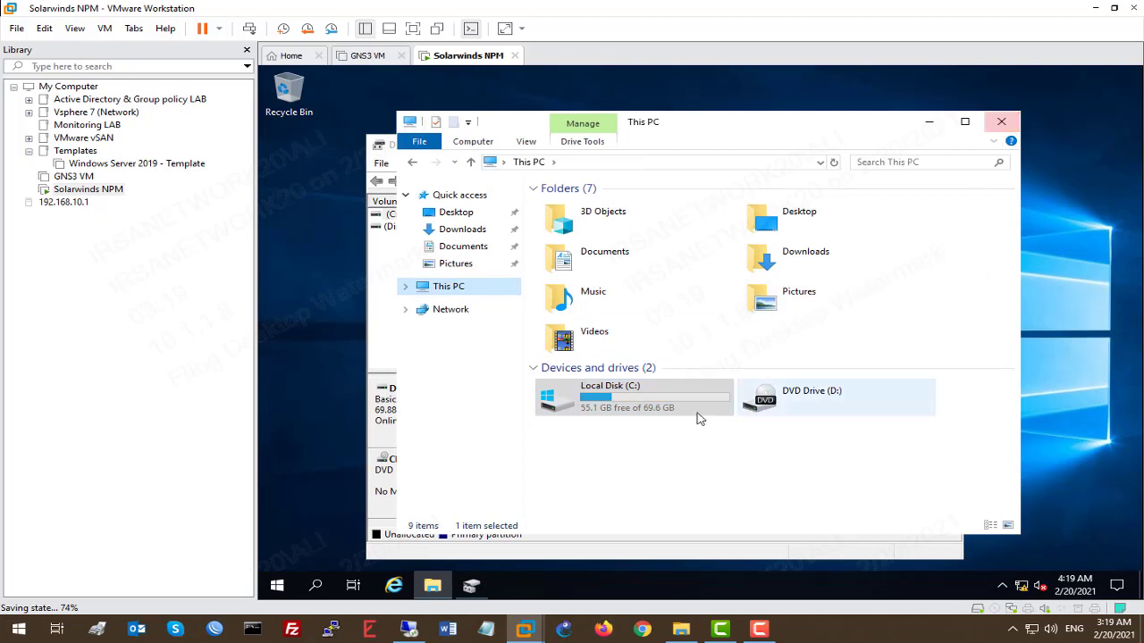
{"action": "left_click", "coordinate": [1001, 125]}
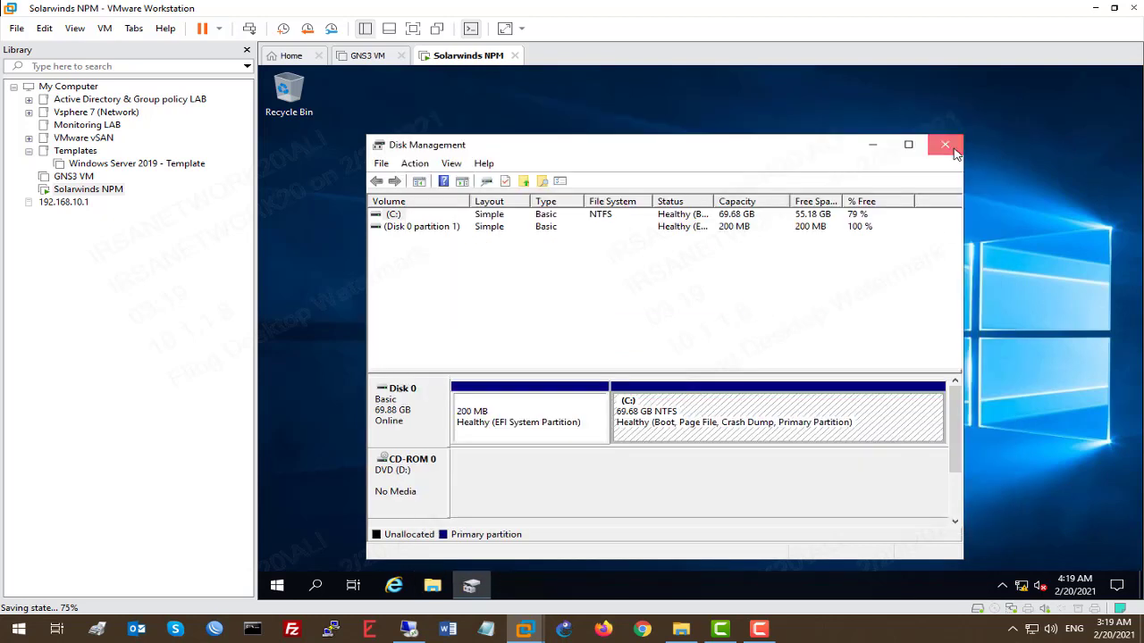
{"action": "left_click", "coordinate": [950, 141]}
Step: Run the Solarwinds-Orion-NPM offline installer and accept the restart for .NET Framework 4.8
{"action": "double_click", "coordinate": [534, 306]}
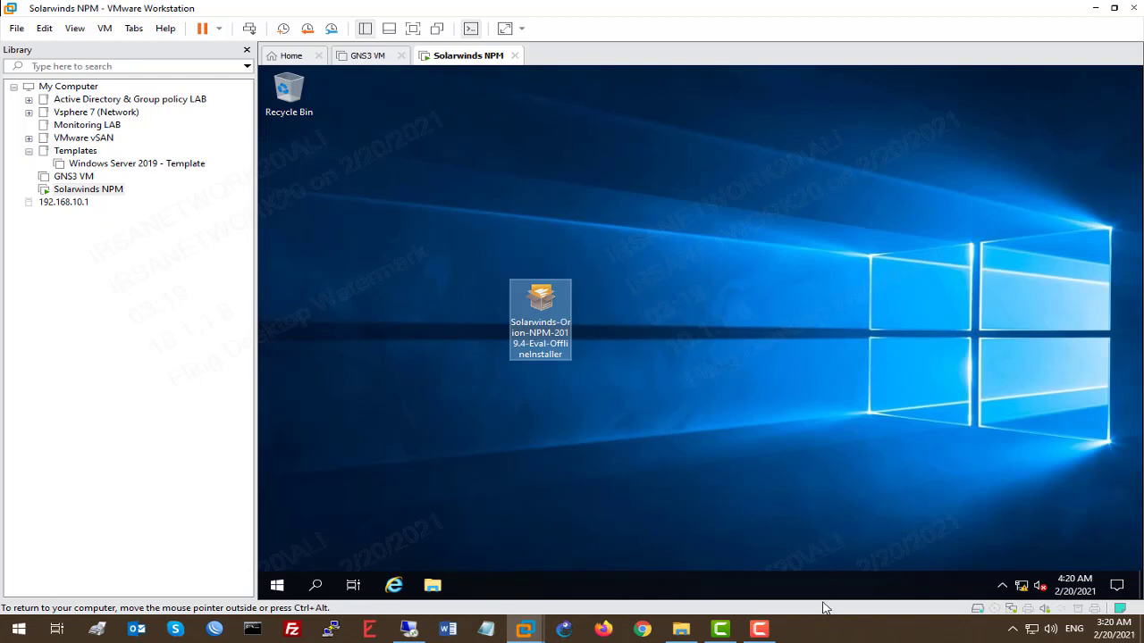
{"action": "left_click", "coordinate": [759, 630]}
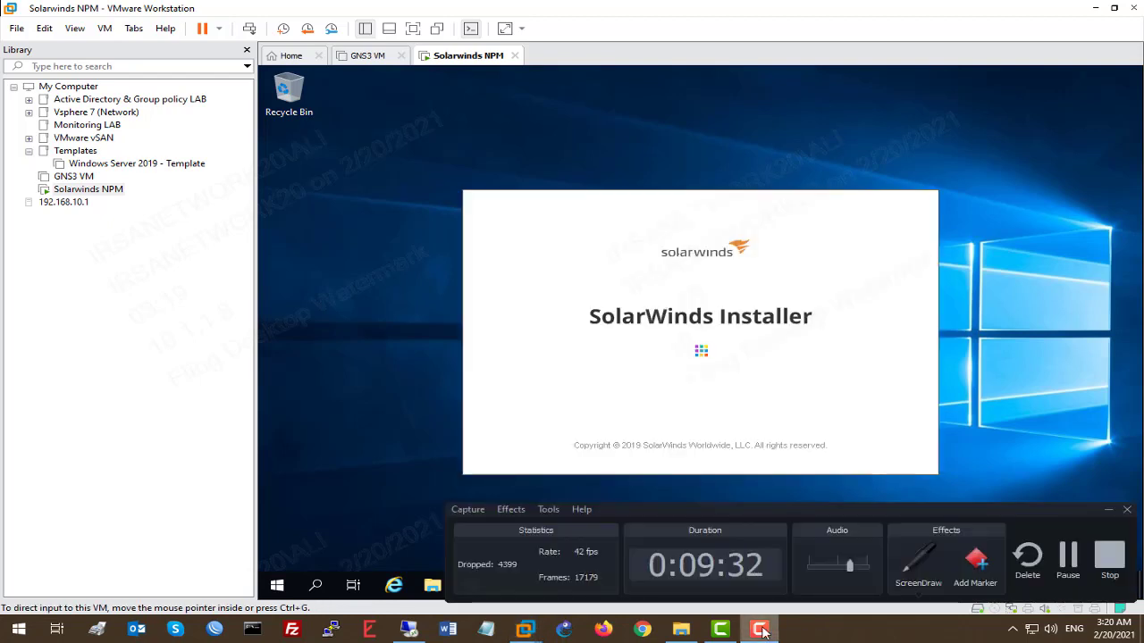
{"action": "left_click", "coordinate": [760, 630]}
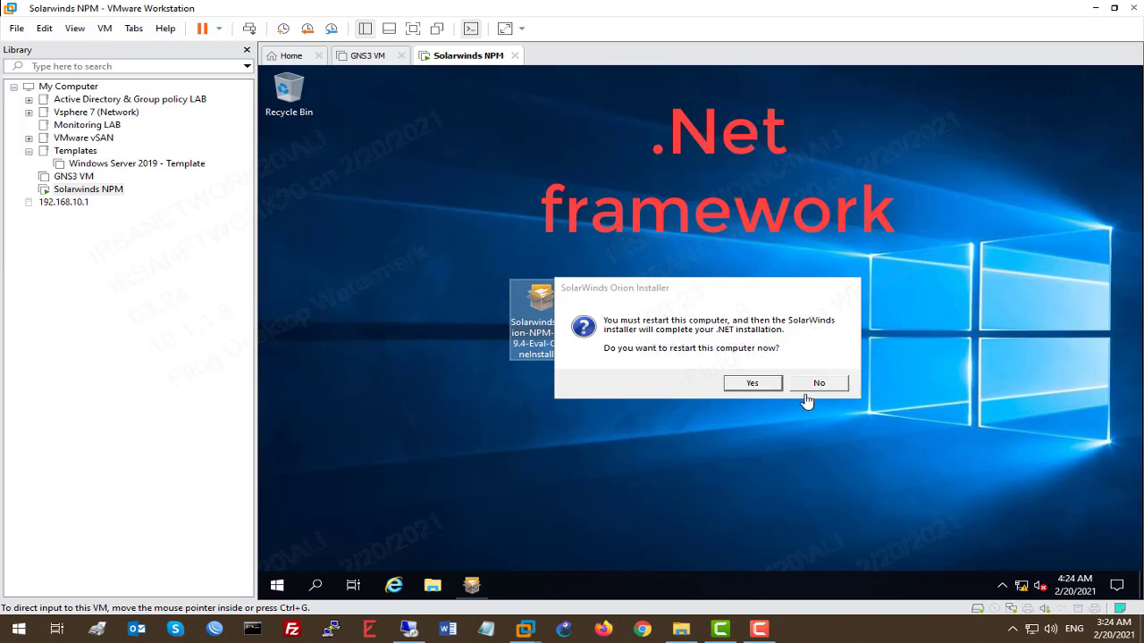
{"action": "left_click", "coordinate": [762, 382]}
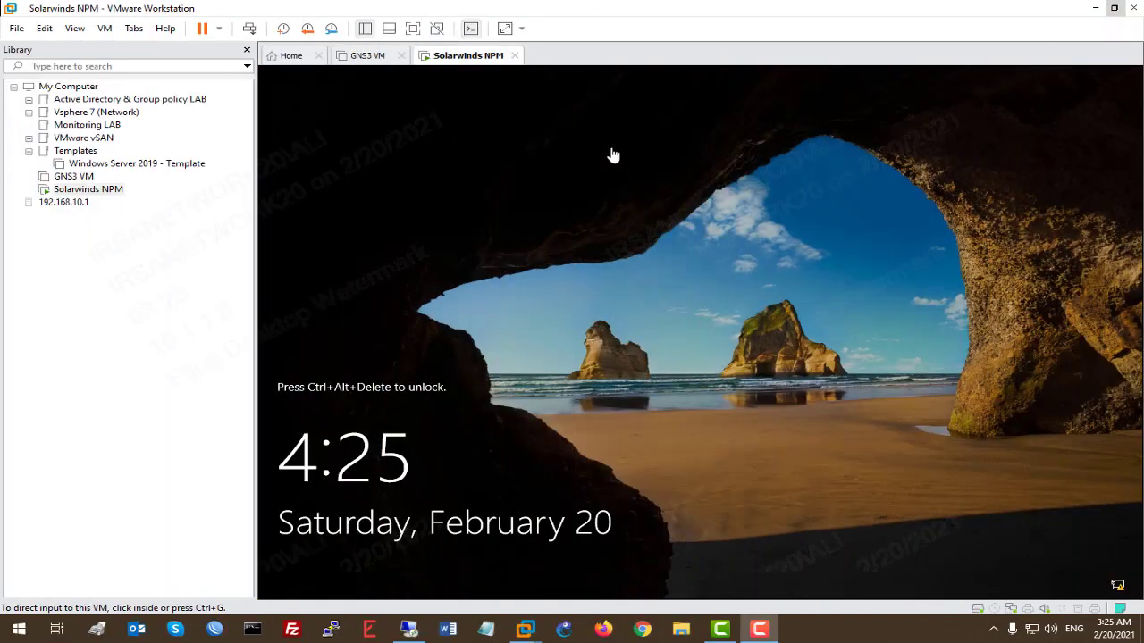
Step: Sign in after Ctrl+Alt+Del with the account password, go full screen, minimize Server Manager
{"action": "right_click", "coordinate": [461, 58]}
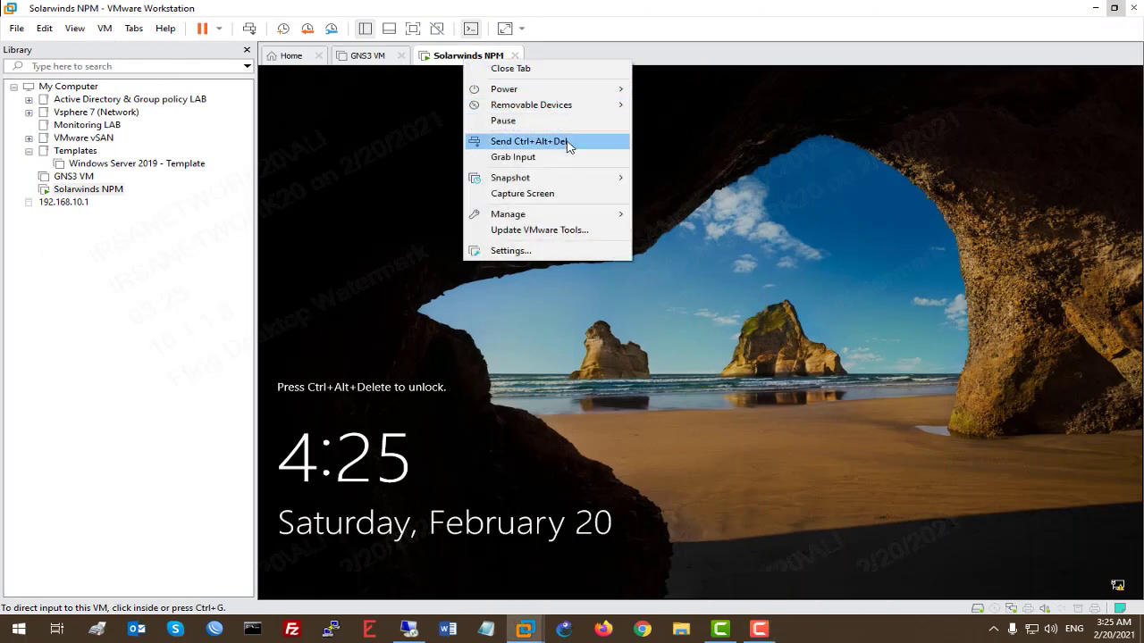
{"action": "left_click", "coordinate": [568, 141]}
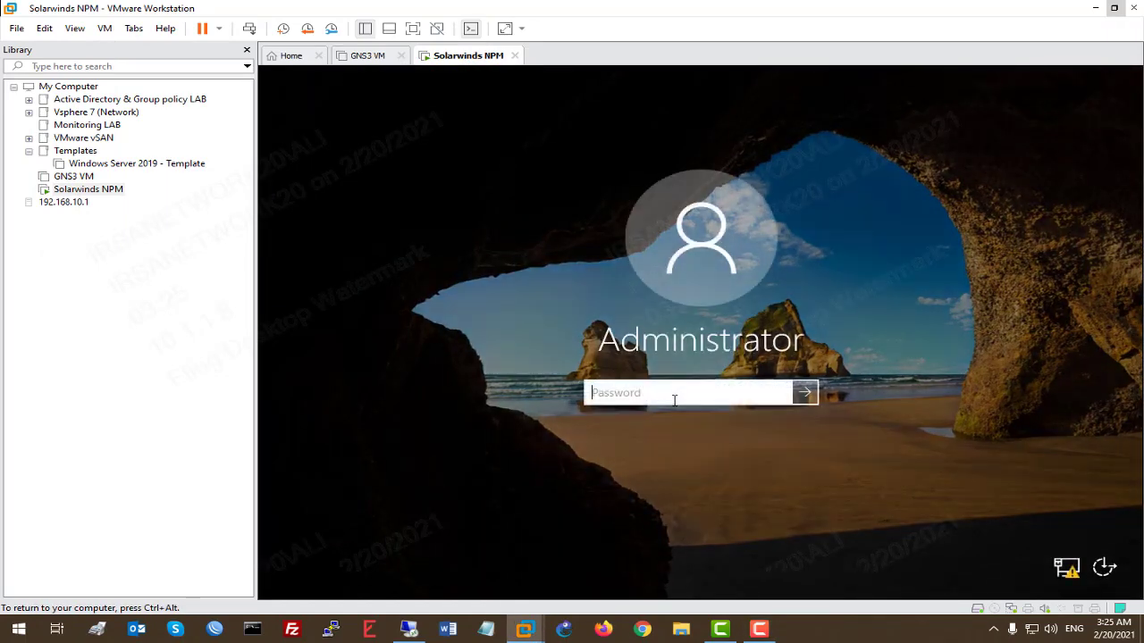
{"action": "type", "text": "P"}
{"action": "key", "text": "Return"}
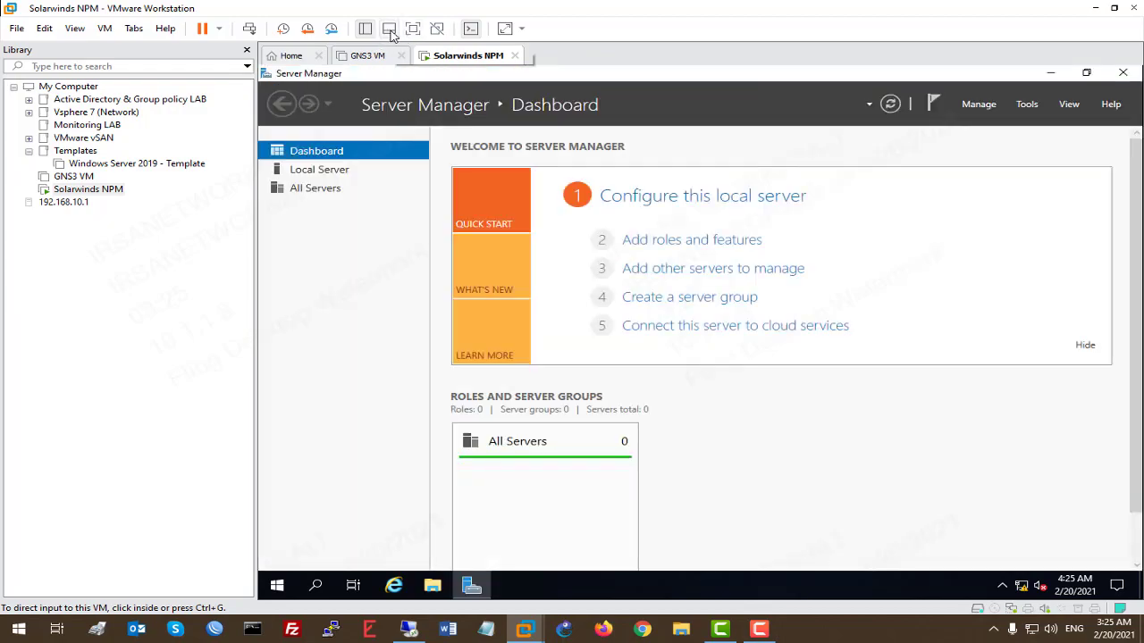
{"action": "left_click", "coordinate": [412, 29]}
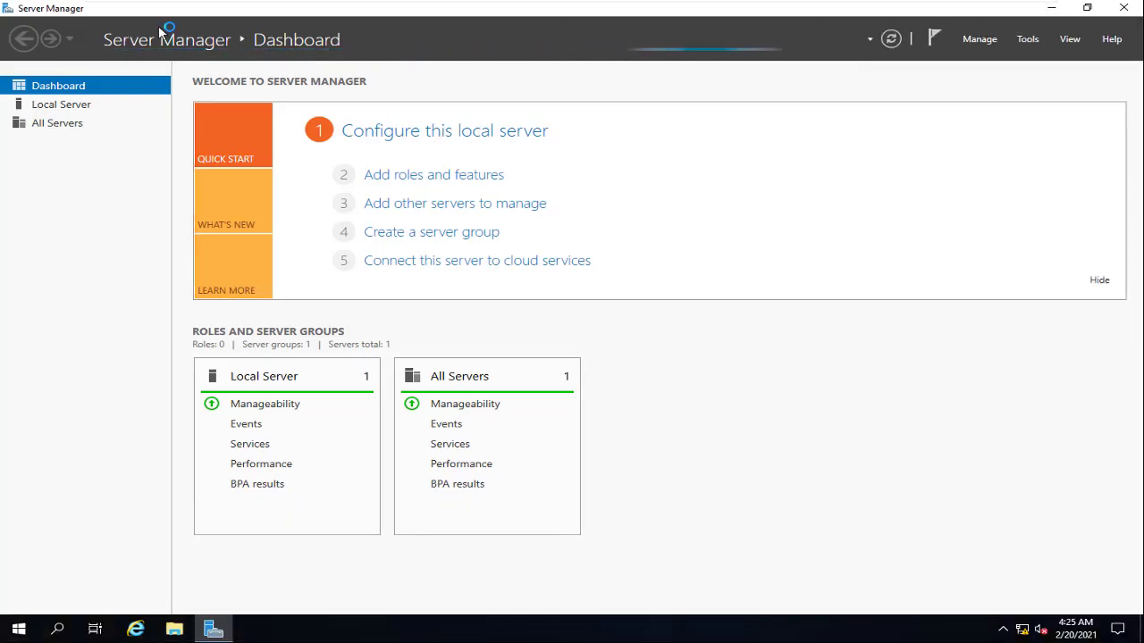
{"action": "left_click", "coordinate": [1051, 9]}
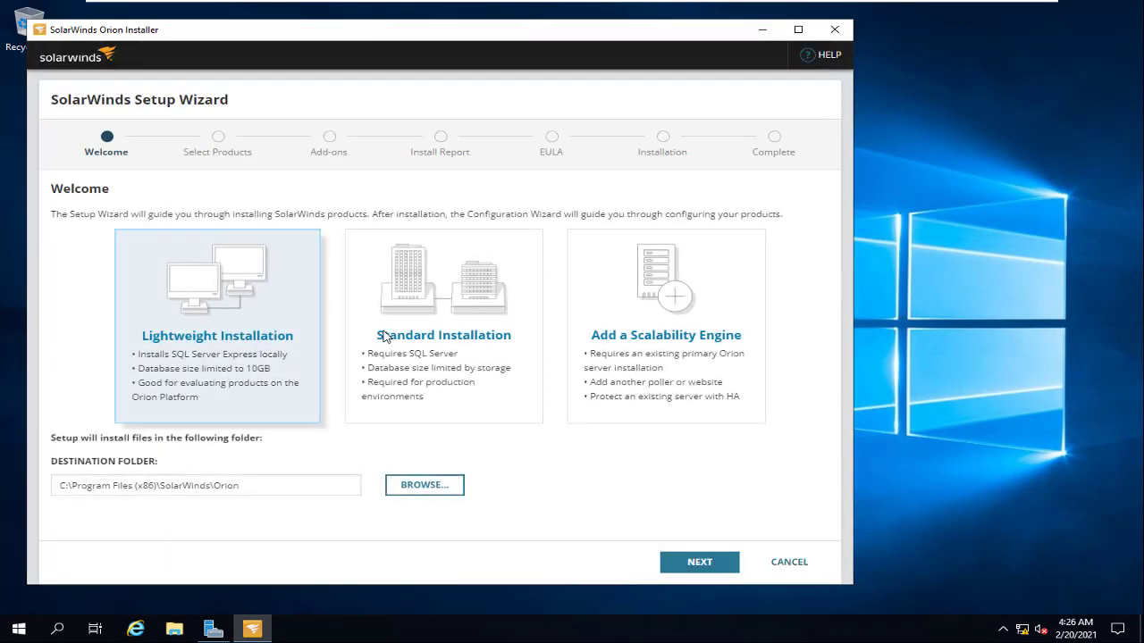
Step: Maximize the SolarWinds setup wizard on its Lightweight Installation Welcome page
{"action": "left_click", "coordinate": [798, 30]}
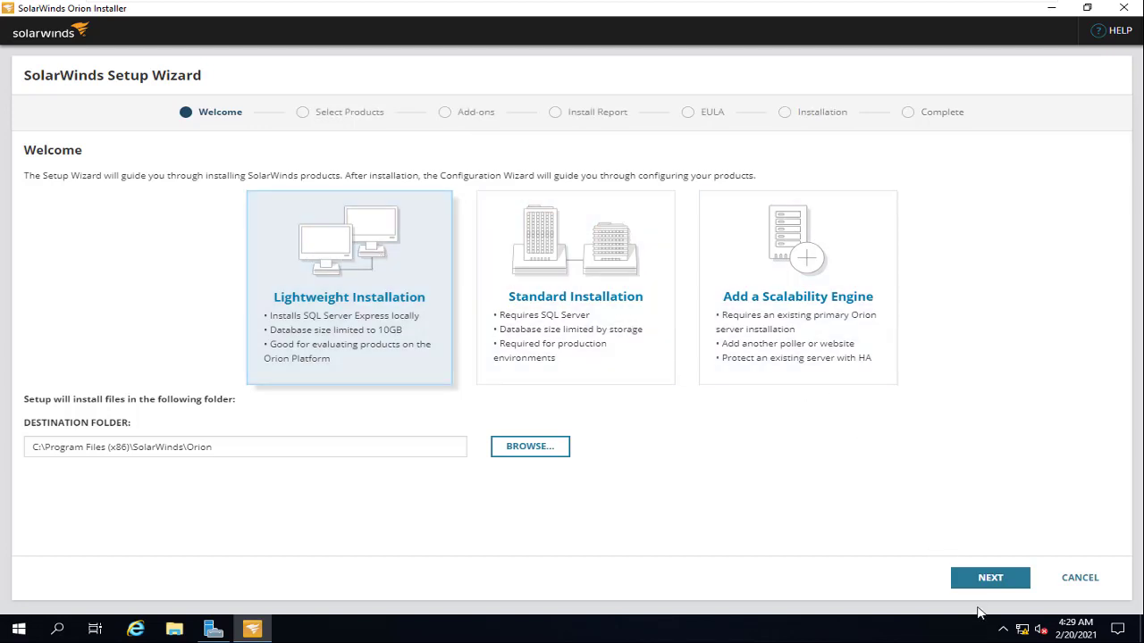
Step: Continue to Select Products and briefly expand then collapse the additional products list
{"action": "left_click", "coordinate": [993, 581]}
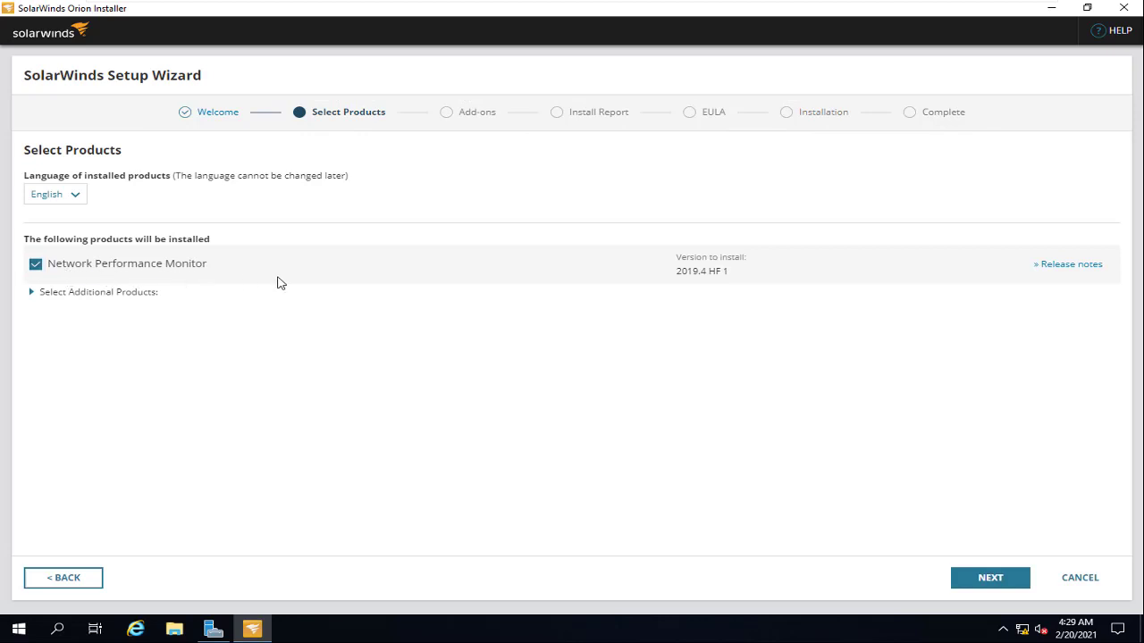
{"action": "left_click", "coordinate": [33, 293]}
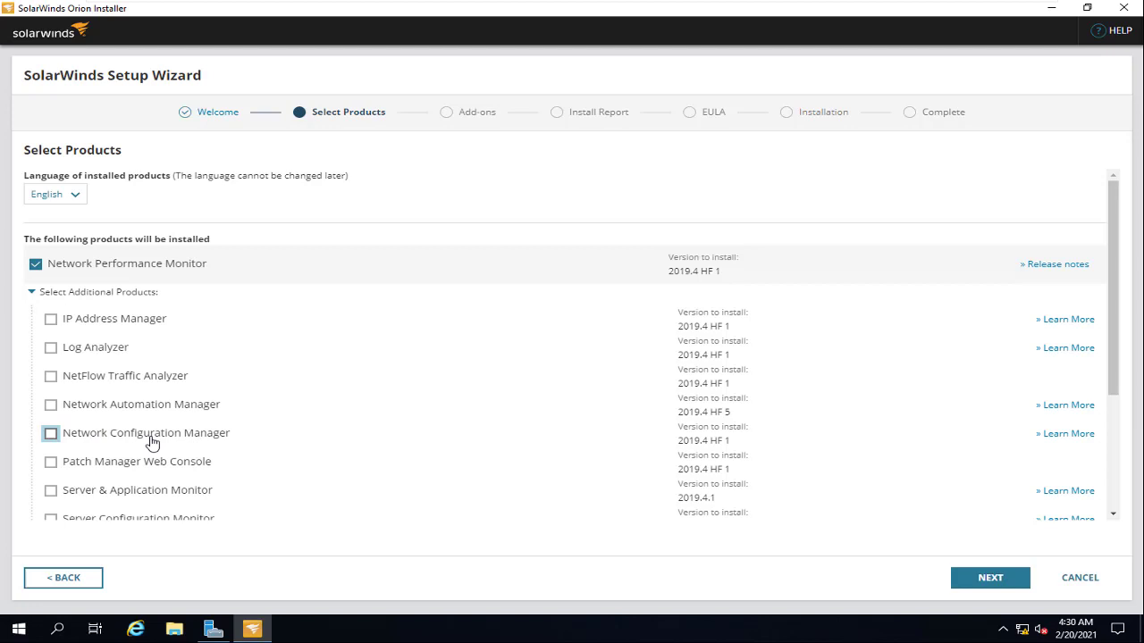
{"action": "left_click", "coordinate": [33, 293]}
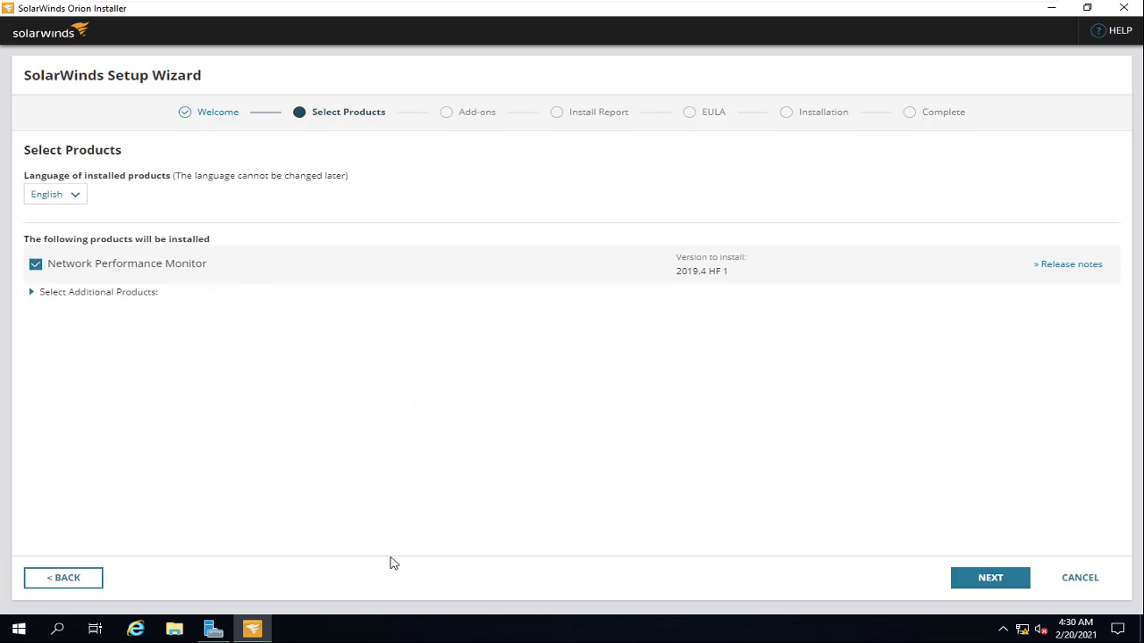
Step: Inspect the installer file's Properties on the desktop, then return to the installer window
{"action": "left_click", "coordinate": [1051, 9]}
{"action": "right_click", "coordinate": [254, 255]}
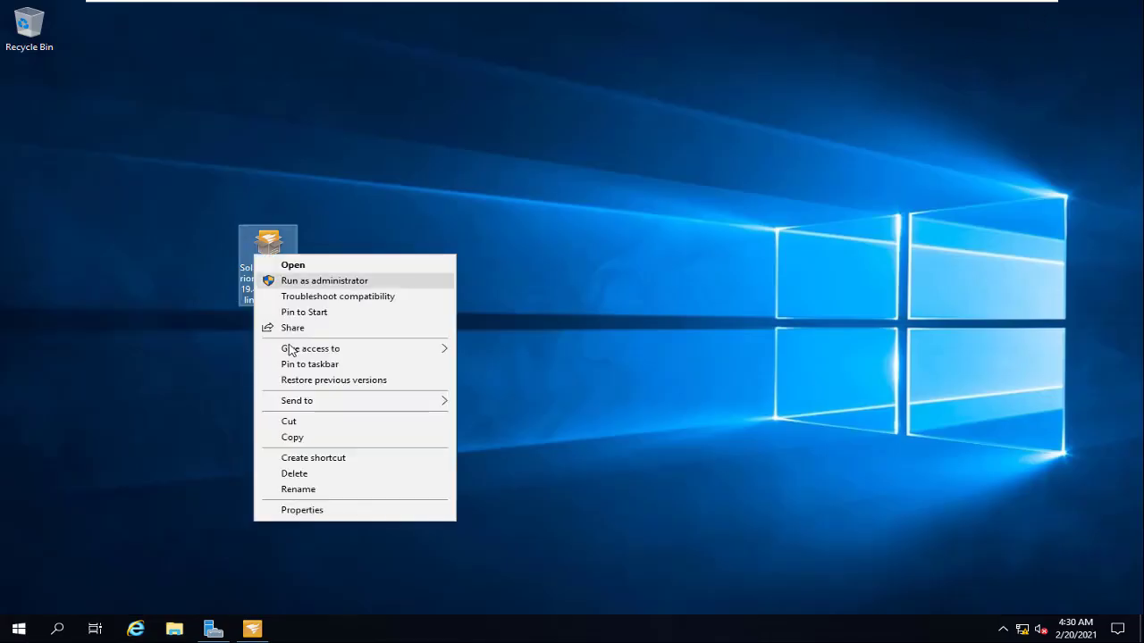
{"action": "left_click", "coordinate": [304, 509]}
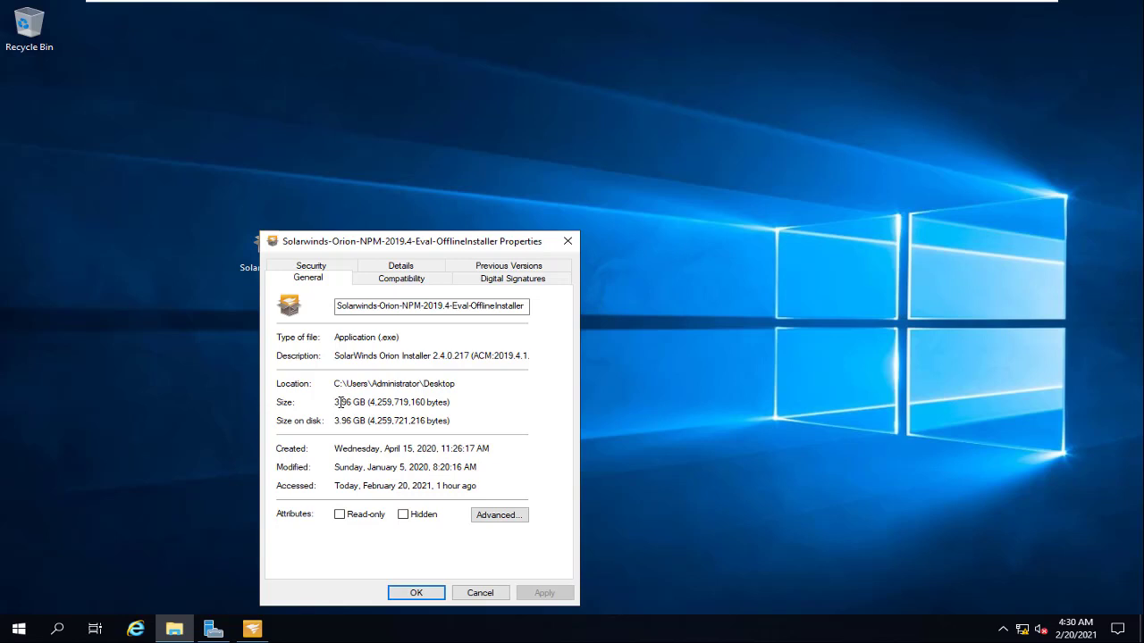
{"action": "left_click", "coordinate": [502, 593]}
{"action": "left_click", "coordinate": [254, 630]}
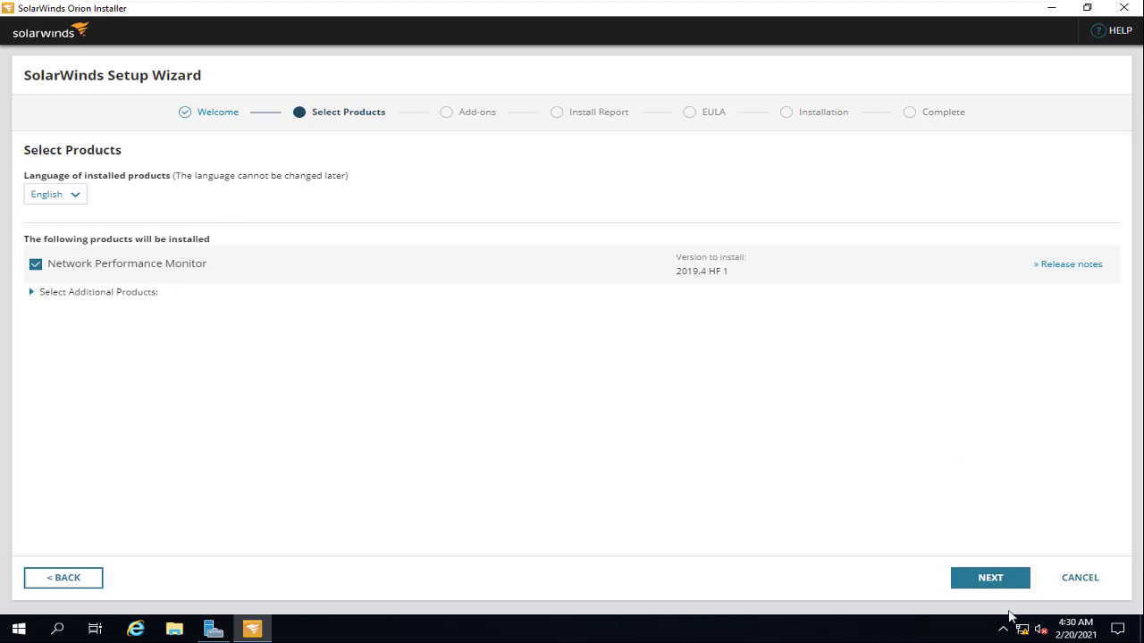
{"action": "left_click", "coordinate": [1008, 583]}
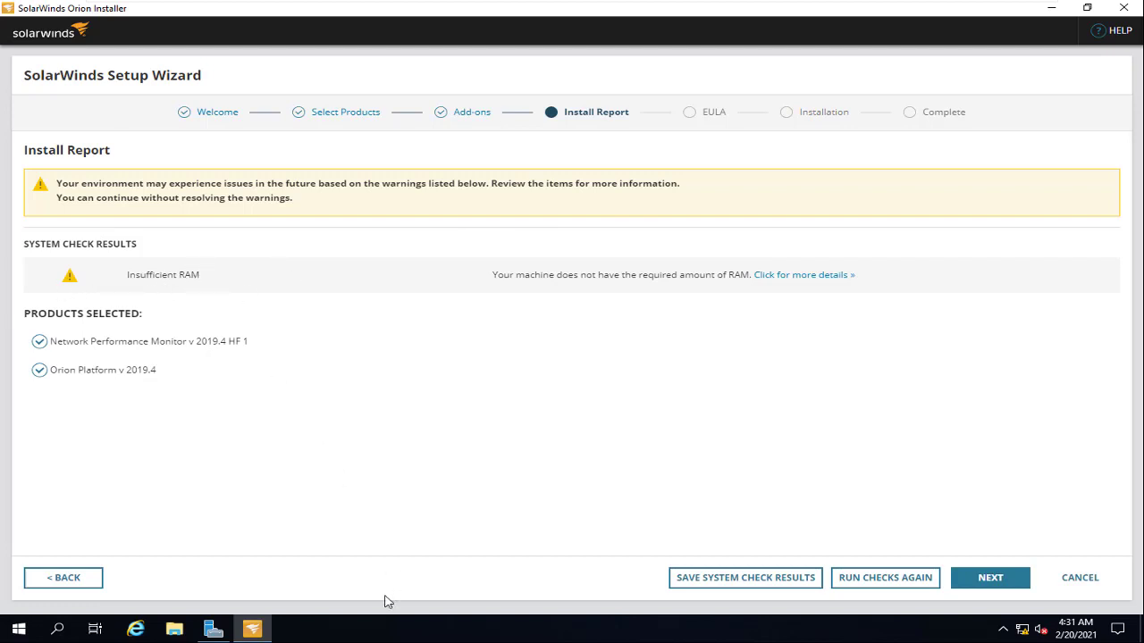
{"action": "left_click", "coordinate": [174, 629]}
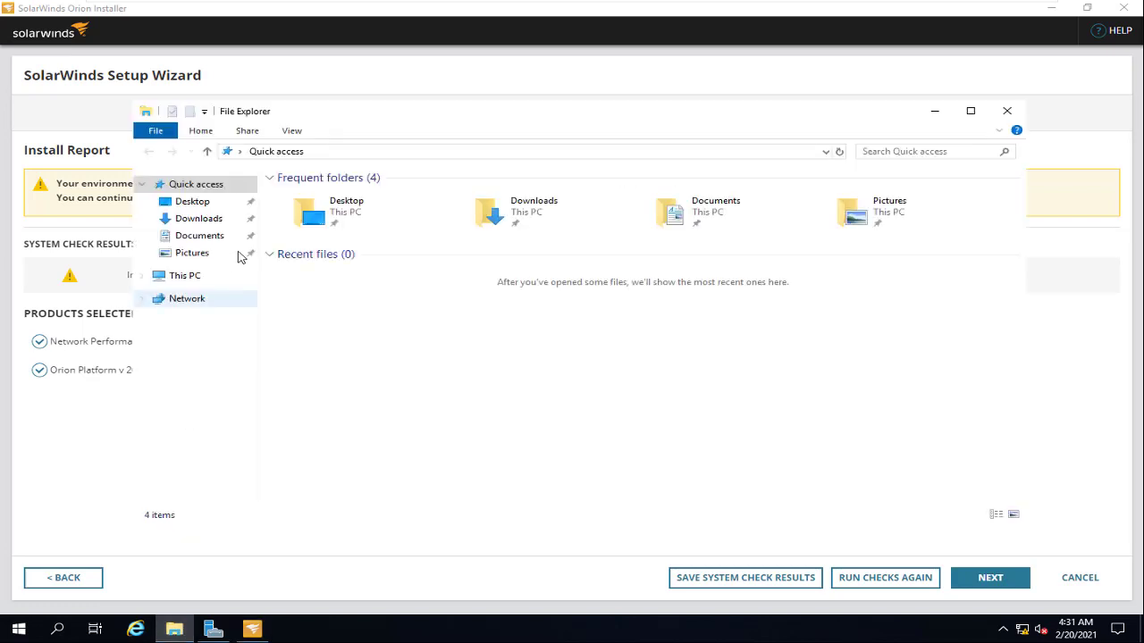
{"action": "right_click", "coordinate": [185, 278]}
{"action": "left_click", "coordinate": [231, 464]}
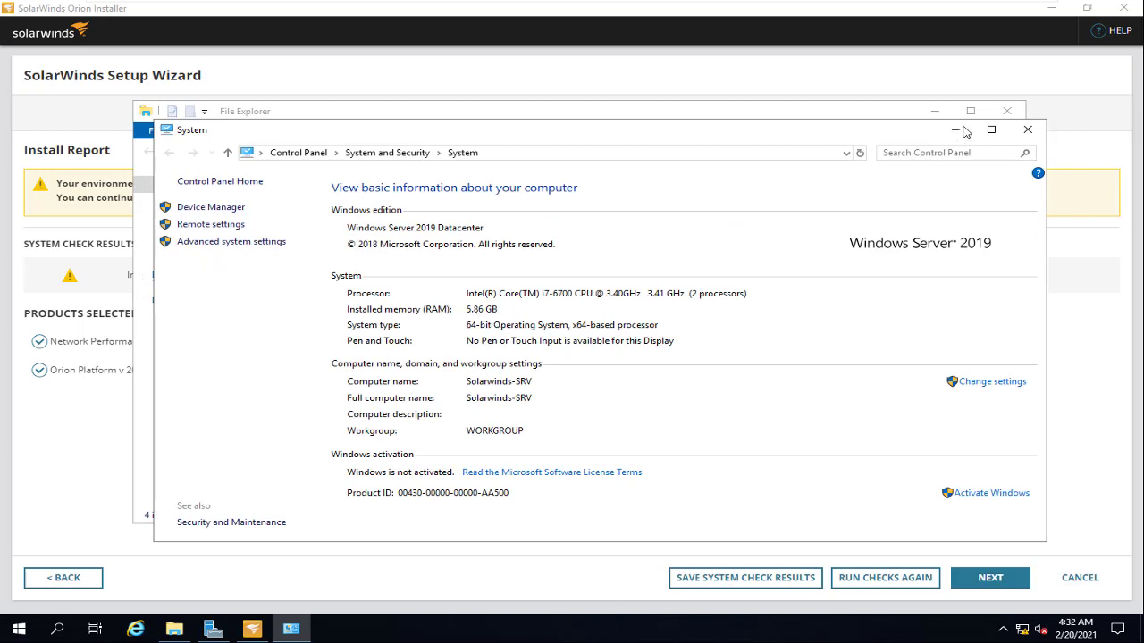
{"action": "left_click", "coordinate": [1028, 130]}
{"action": "left_click", "coordinate": [935, 111]}
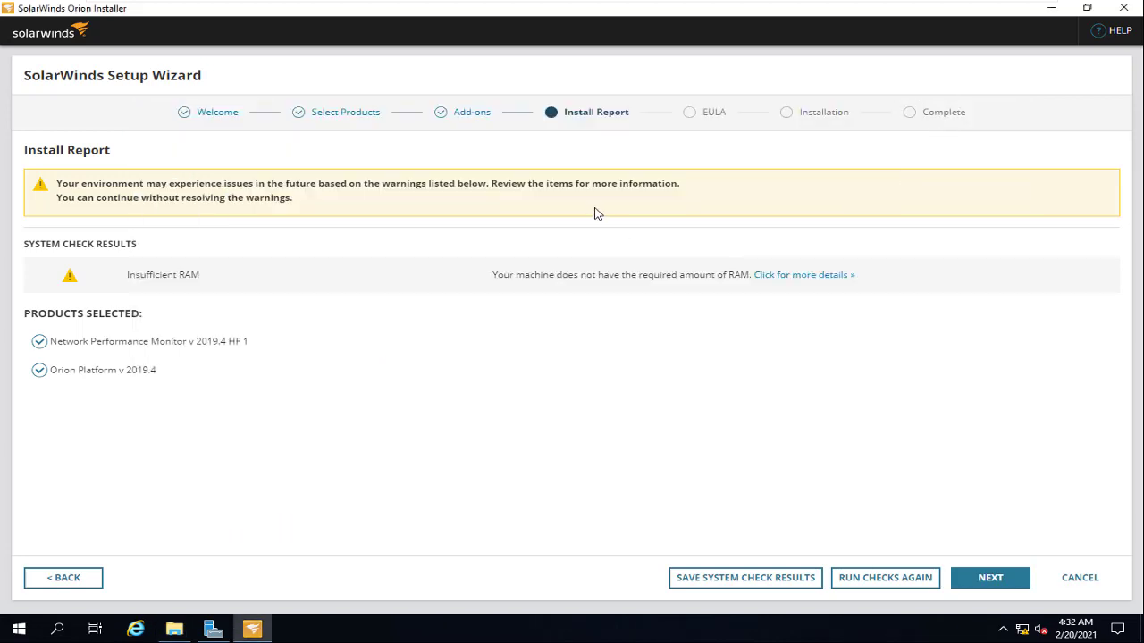
Step: Accept the license agreement, install Orion, and close the finished Configuration Wizard
{"action": "left_click", "coordinate": [1001, 585]}
{"action": "left_click", "coordinate": [214, 554]}
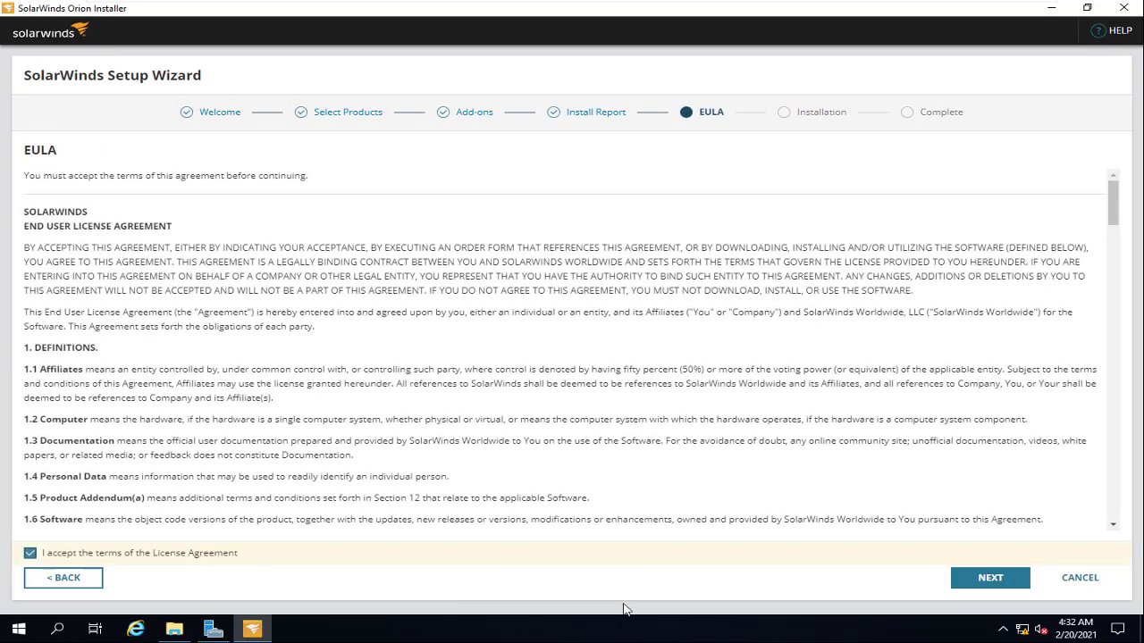
{"action": "scroll", "coordinate": [684, 409], "scroll_direction": "down", "scroll_amount": 5}
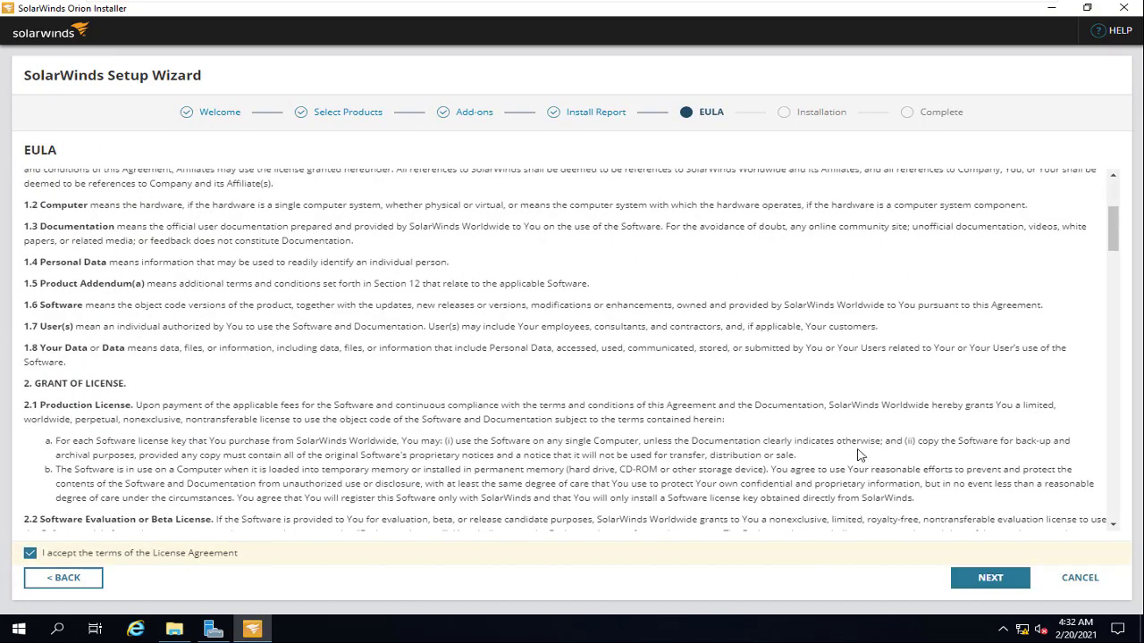
{"action": "left_click", "coordinate": [997, 581]}
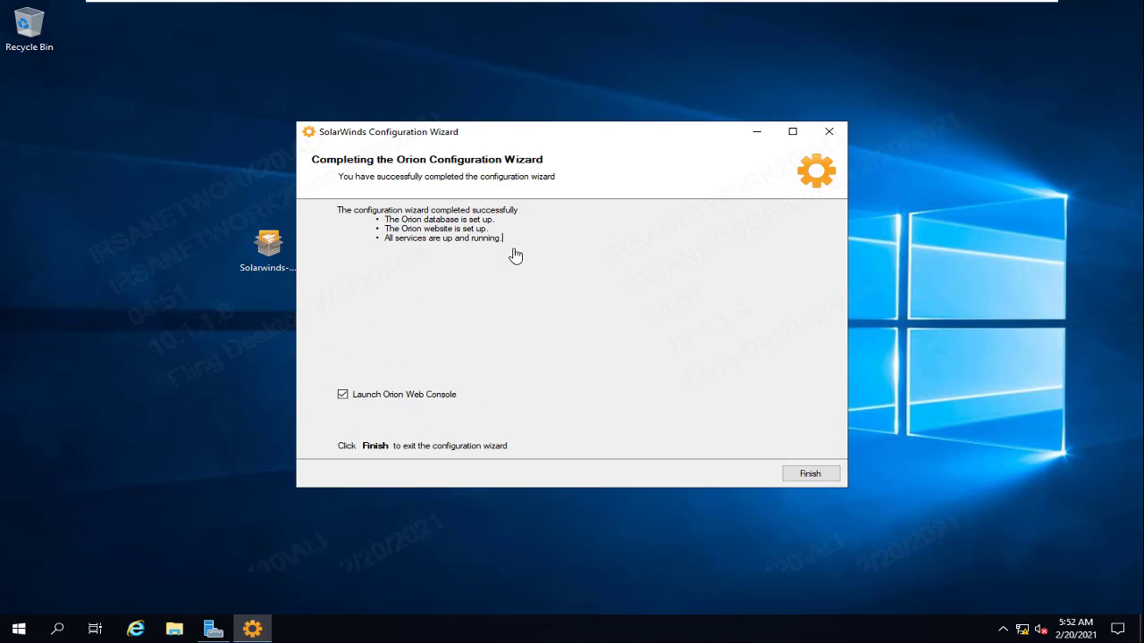
{"action": "left_click", "coordinate": [809, 475]}
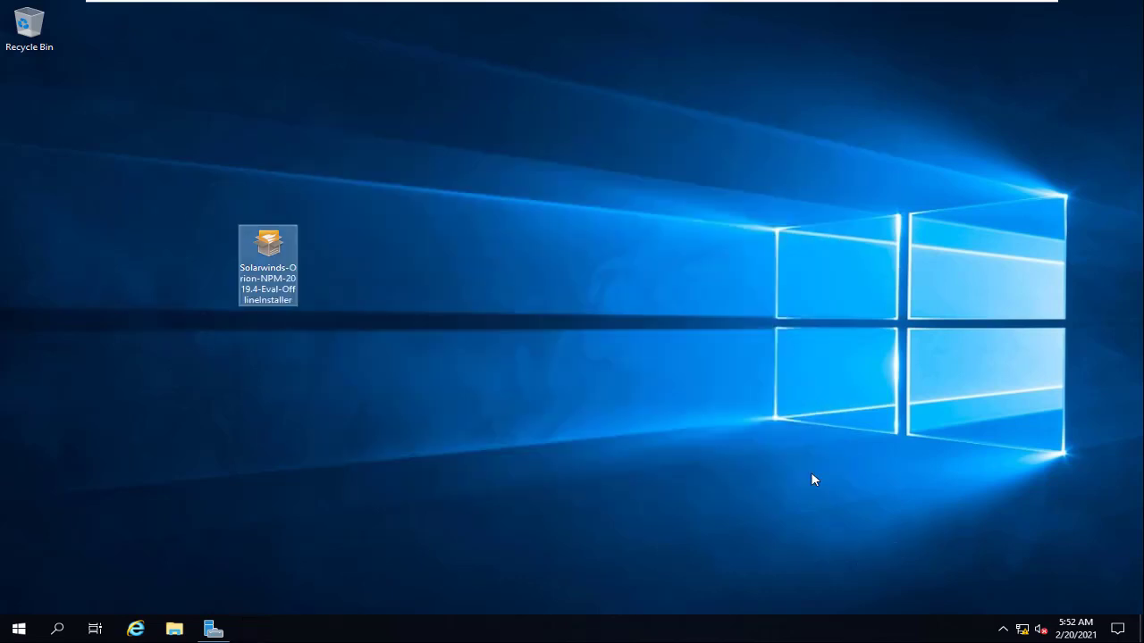
Step: Install Firefox 72.0.1 from Local Disk (C:) as administrator using the Standard setup
{"action": "left_click", "coordinate": [176, 630]}
{"action": "left_click", "coordinate": [223, 416]}
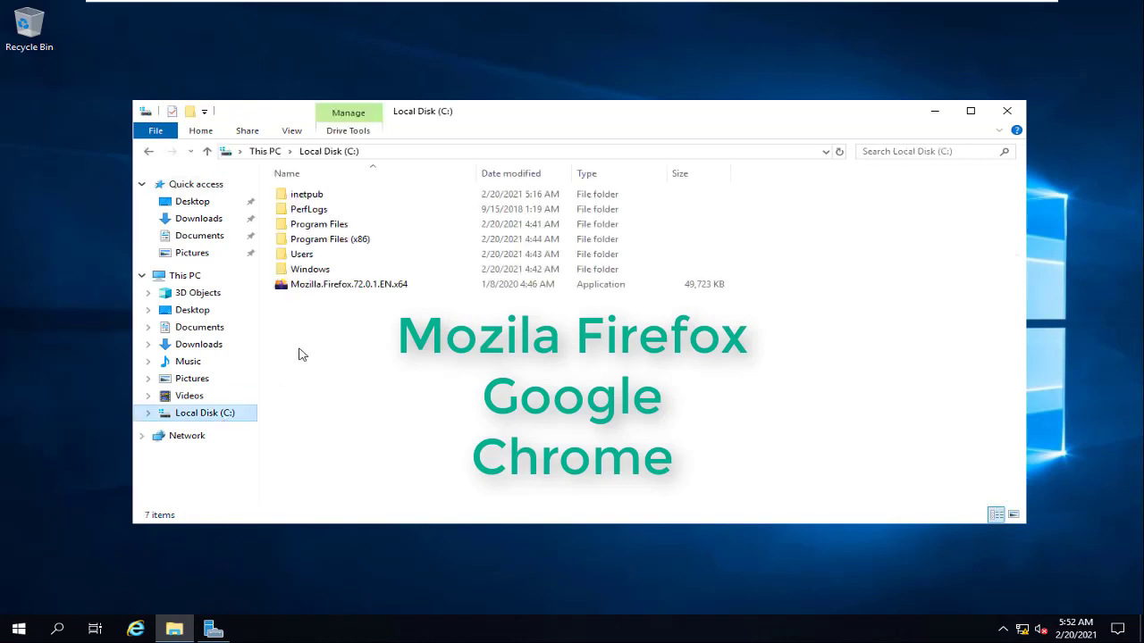
{"action": "right_click", "coordinate": [353, 283]}
{"action": "left_click", "coordinate": [409, 309]}
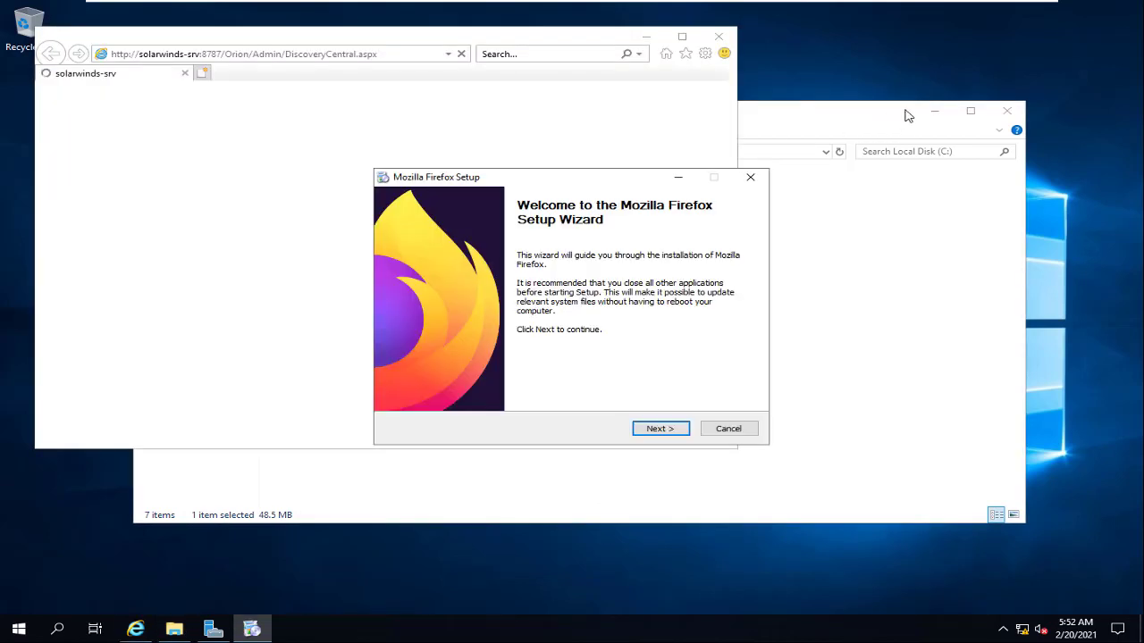
{"action": "left_click", "coordinate": [661, 429]}
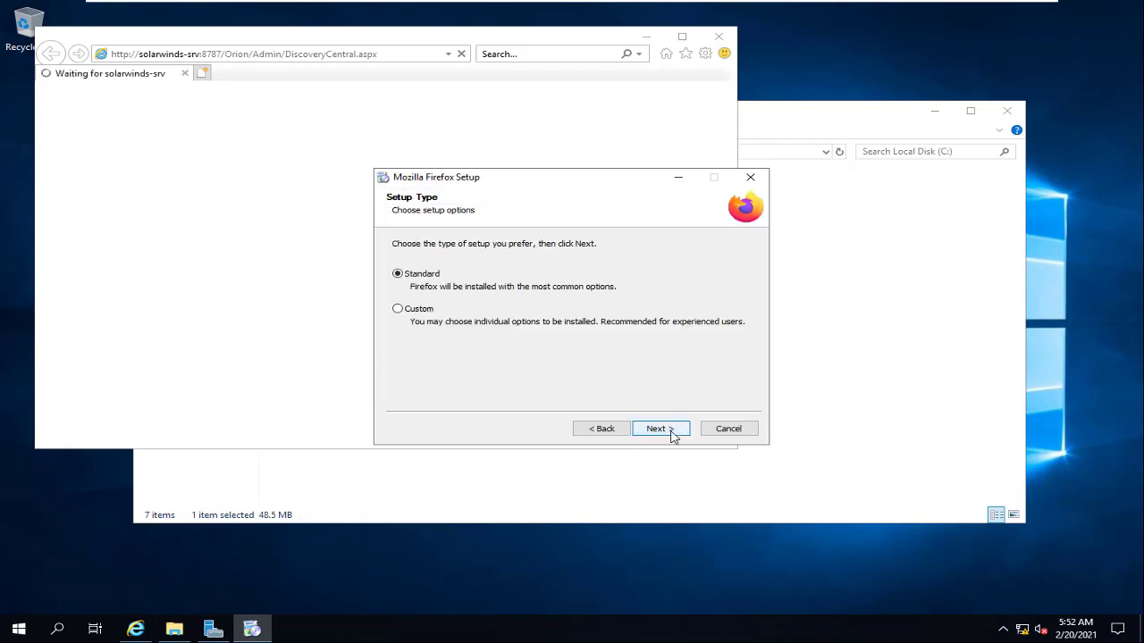
{"action": "left_click", "coordinate": [673, 433]}
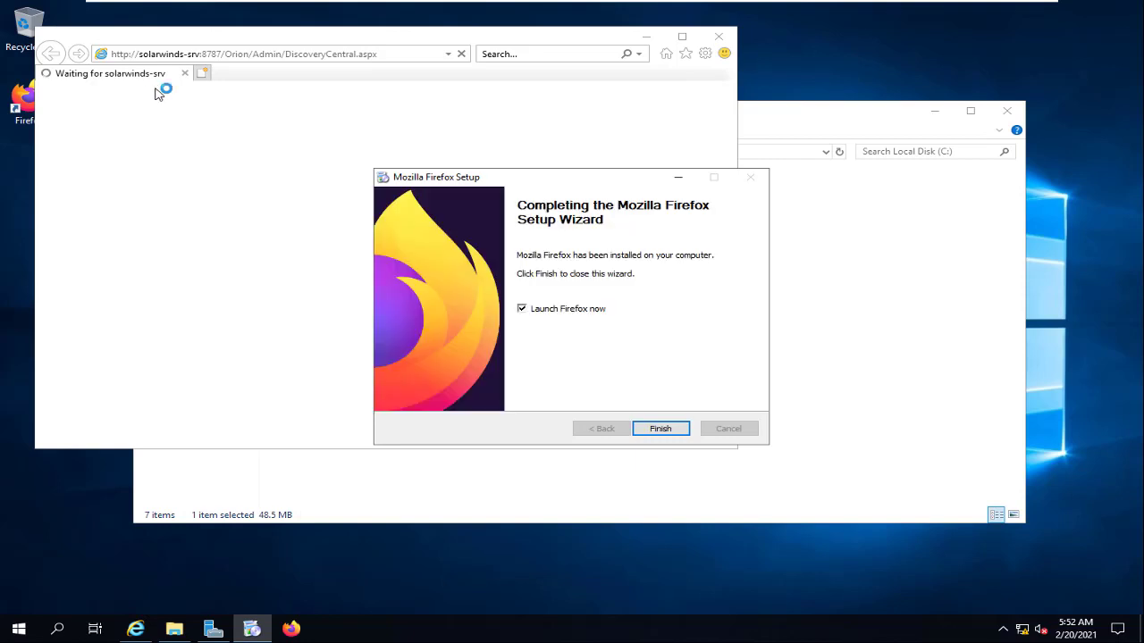
{"action": "left_click", "coordinate": [666, 429]}
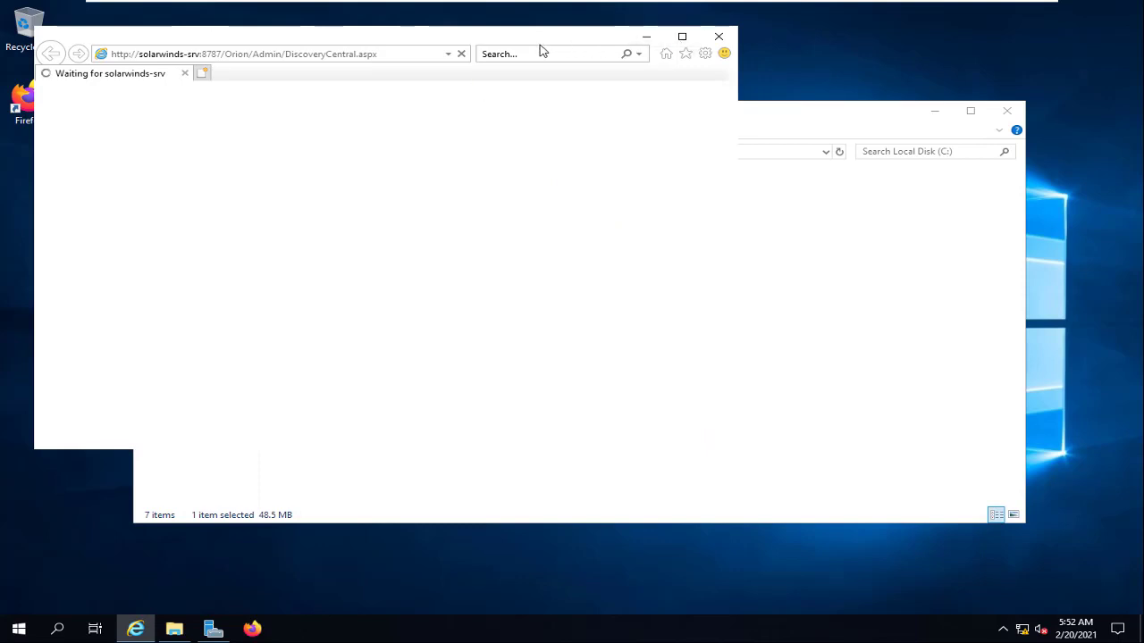
Step: Close Internet Explorer and open 127.0.0.1:8787 in a maximized Firefox window
{"action": "left_click", "coordinate": [718, 36]}
{"action": "double_click", "coordinate": [29, 99]}
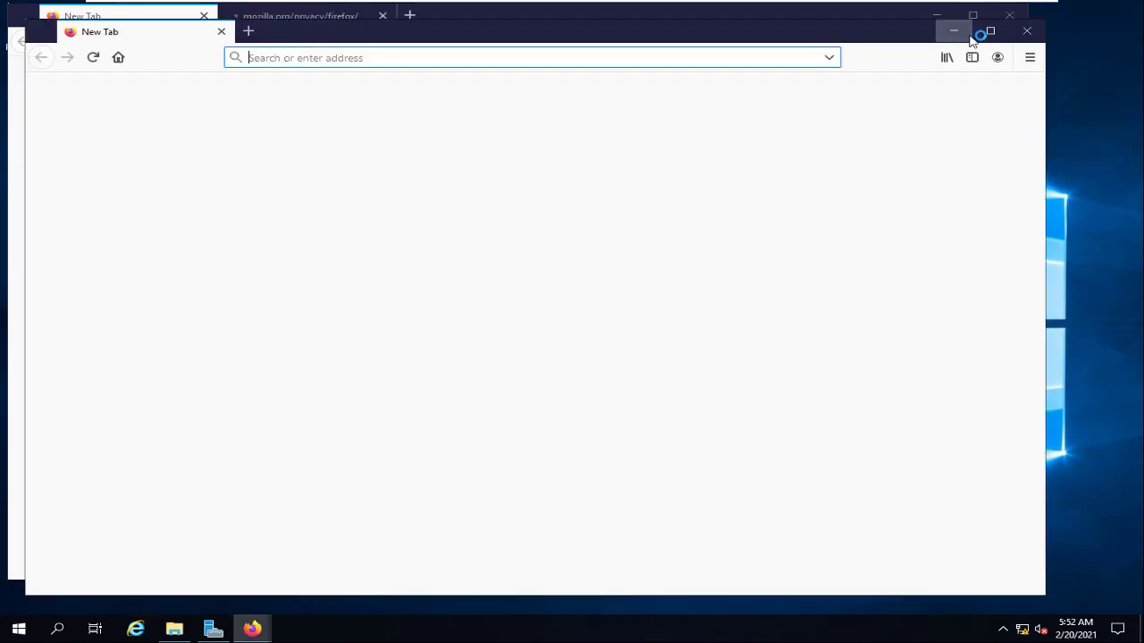
{"action": "left_click", "coordinate": [983, 40]}
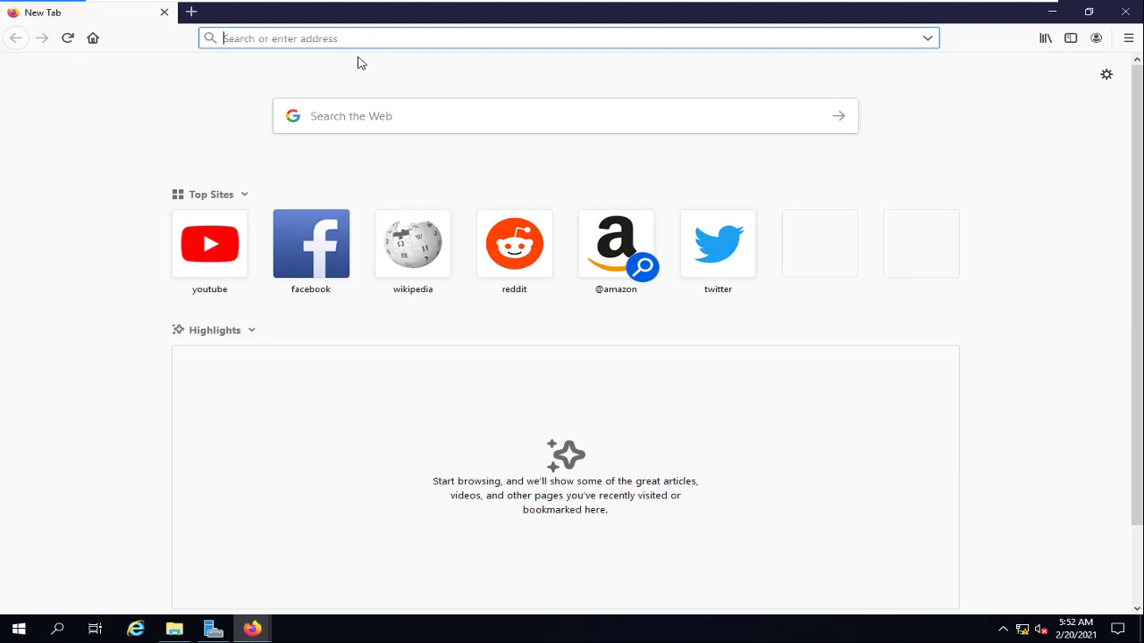
{"action": "type", "text": "127.0"}
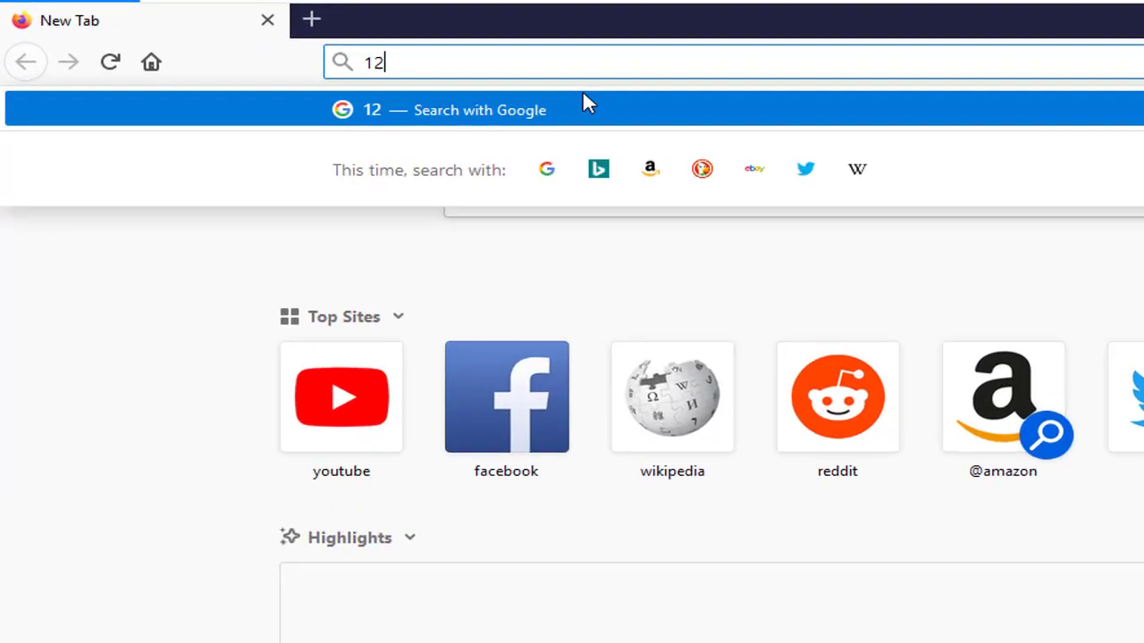
{"action": "type", "text": ".0.1"}
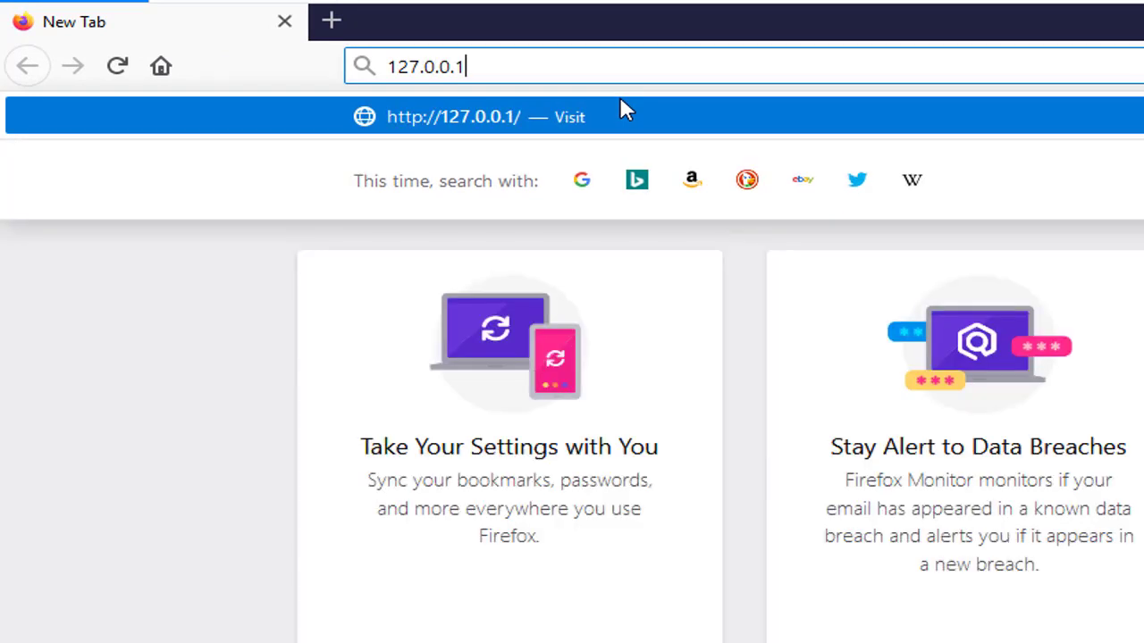
{"action": "type", "text": ":8787"}
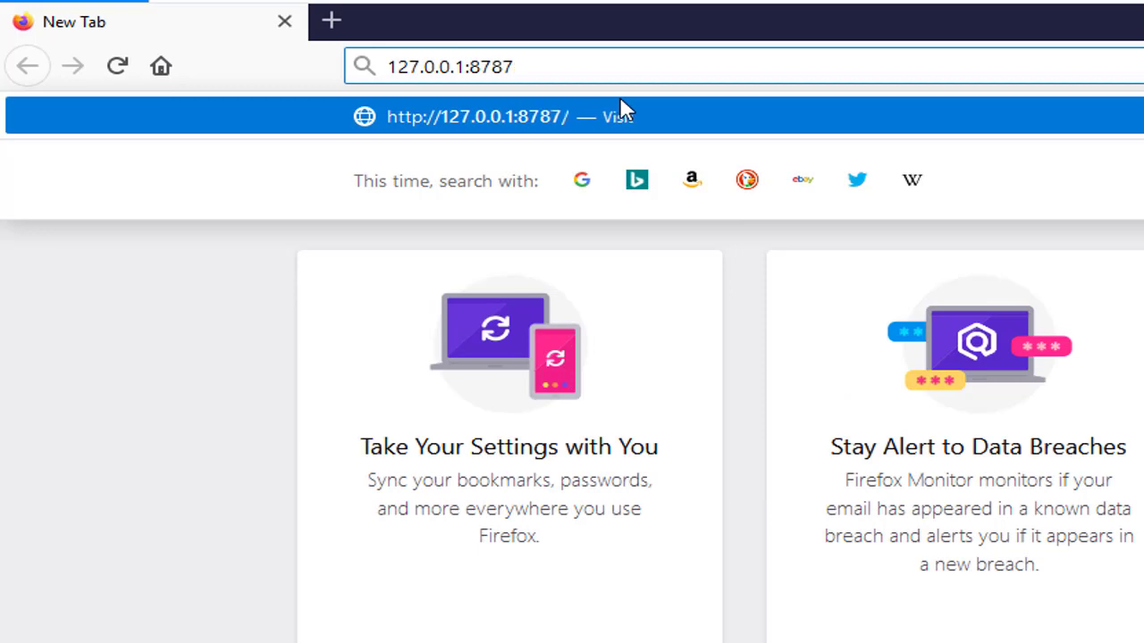
{"action": "key", "text": "Return"}
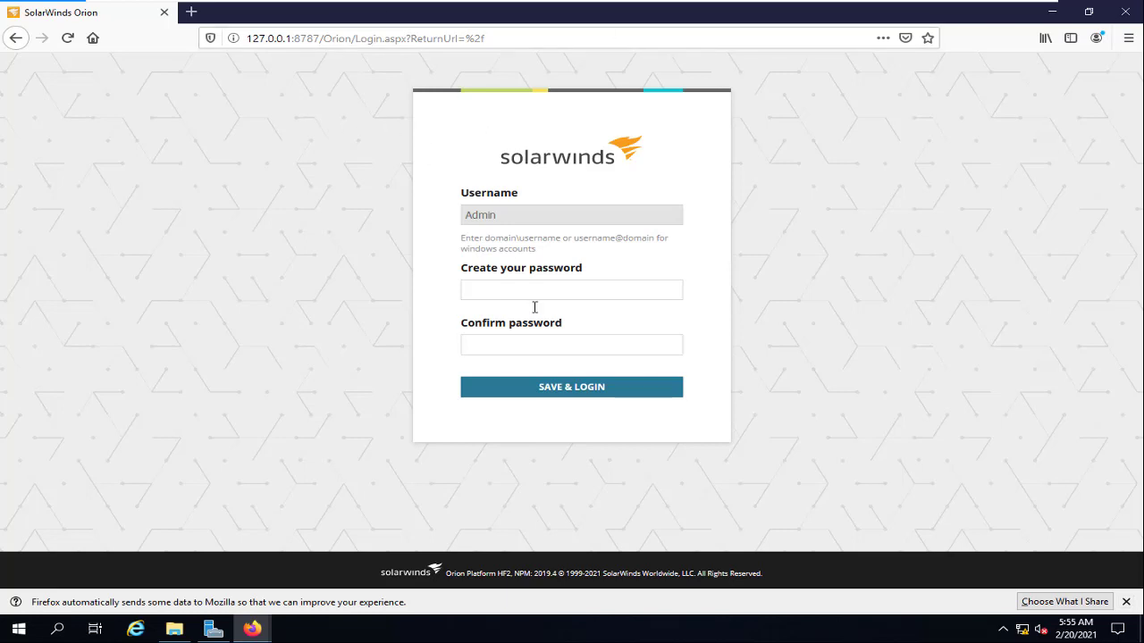
Step: Enter and confirm the new Admin password, submit it, and save the login in Firefox
{"action": "left_click", "coordinate": [1126, 602]}
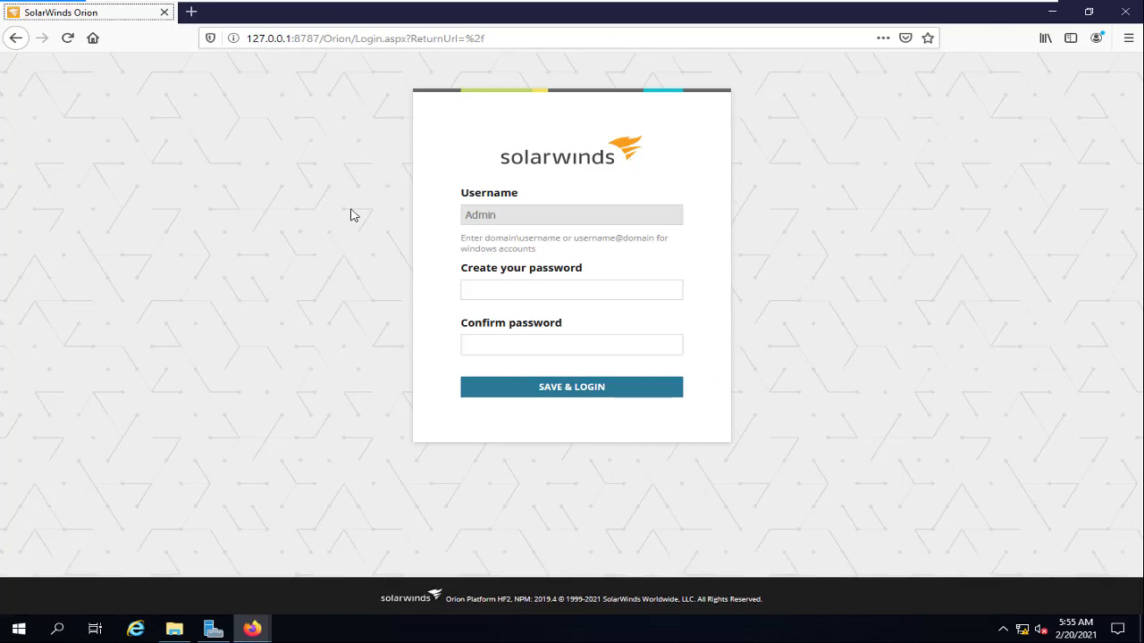
{"action": "left_click", "coordinate": [494, 298]}
{"action": "type", "text": "•••"}
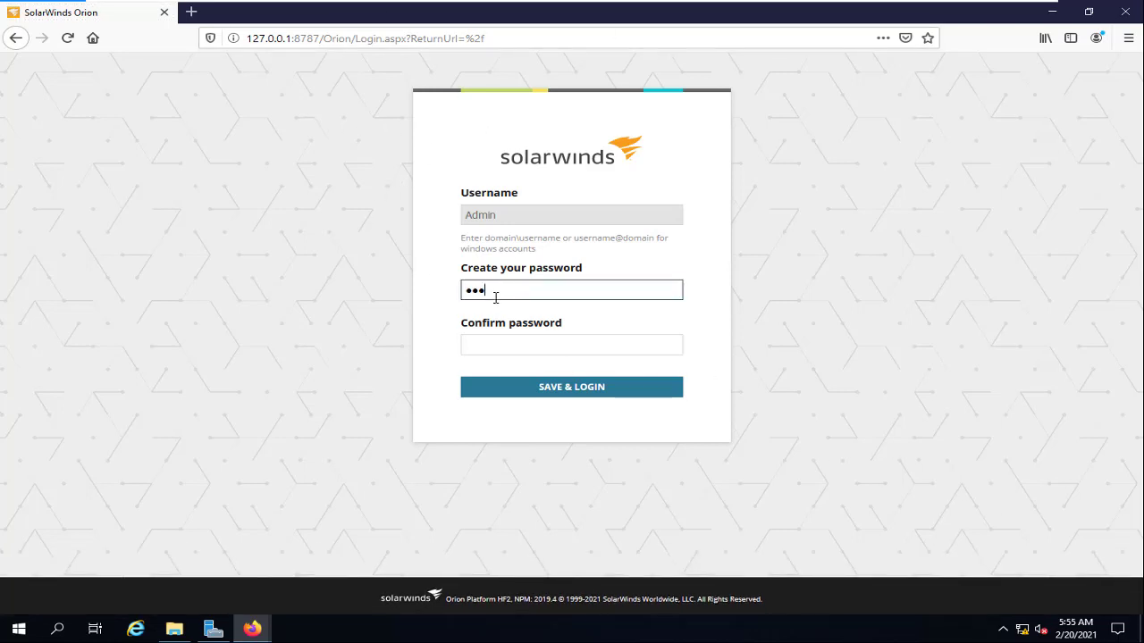
{"action": "type", "text": "••"}
{"action": "key", "text": "BackSpace"}
{"action": "type", "text": "••"}
{"action": "key", "text": "Tab"}
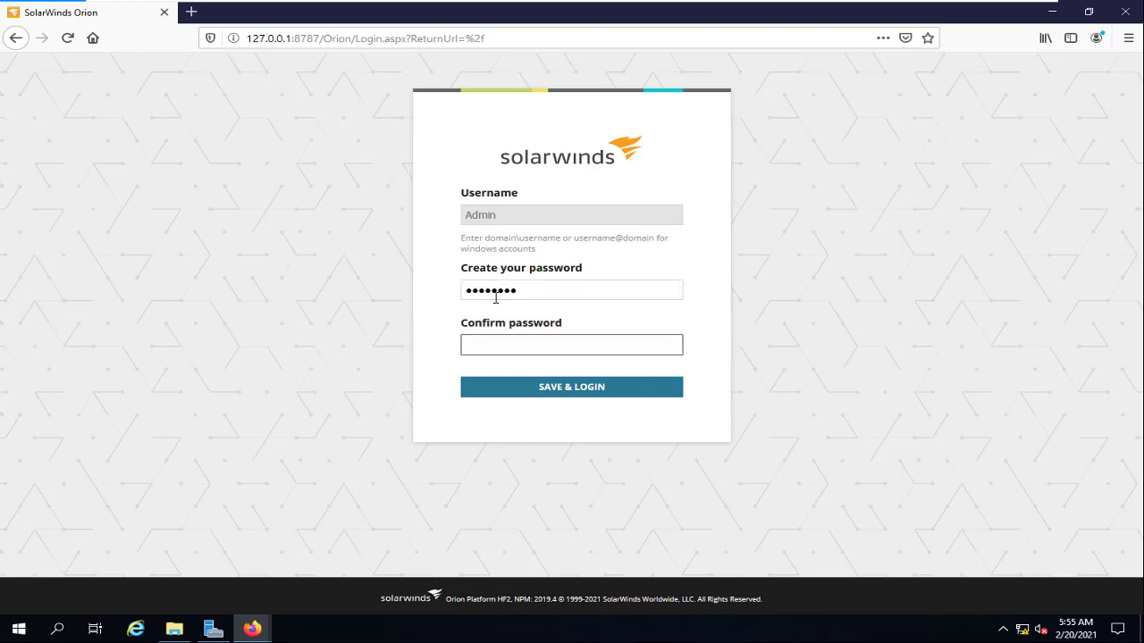
{"action": "type", "text": "1"}
{"action": "key", "text": "Return"}
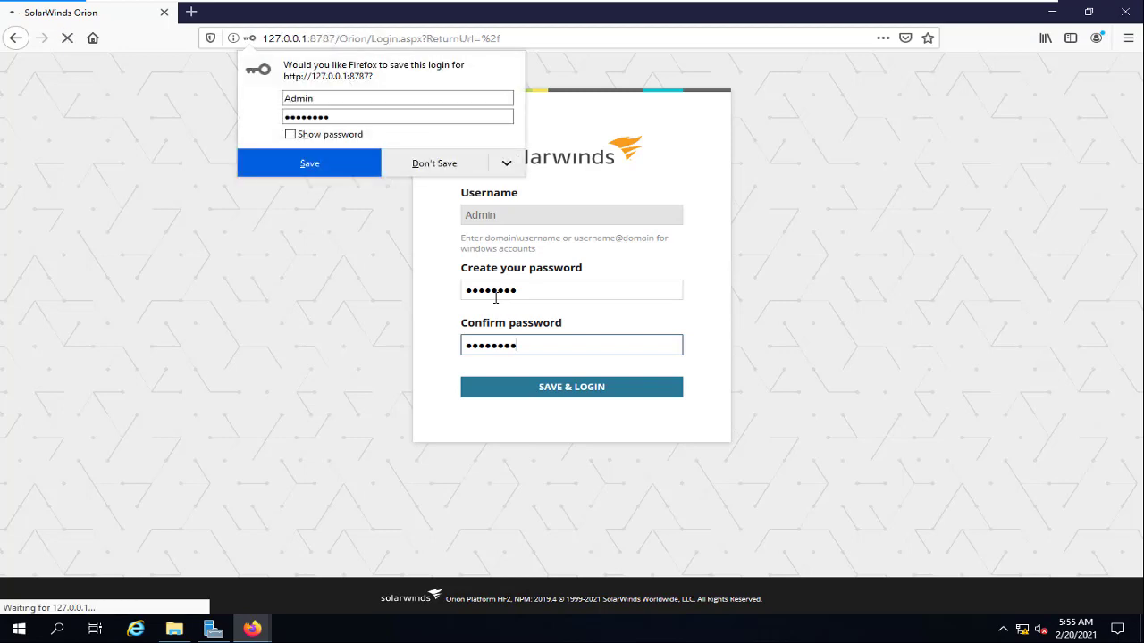
{"action": "left_click", "coordinate": [303, 170]}
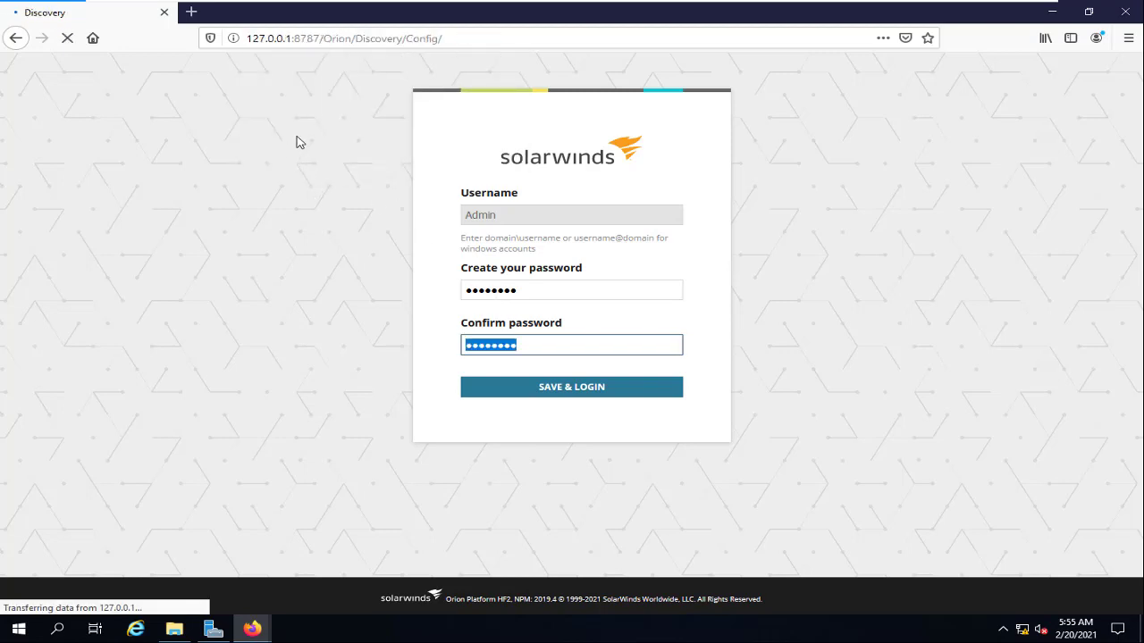